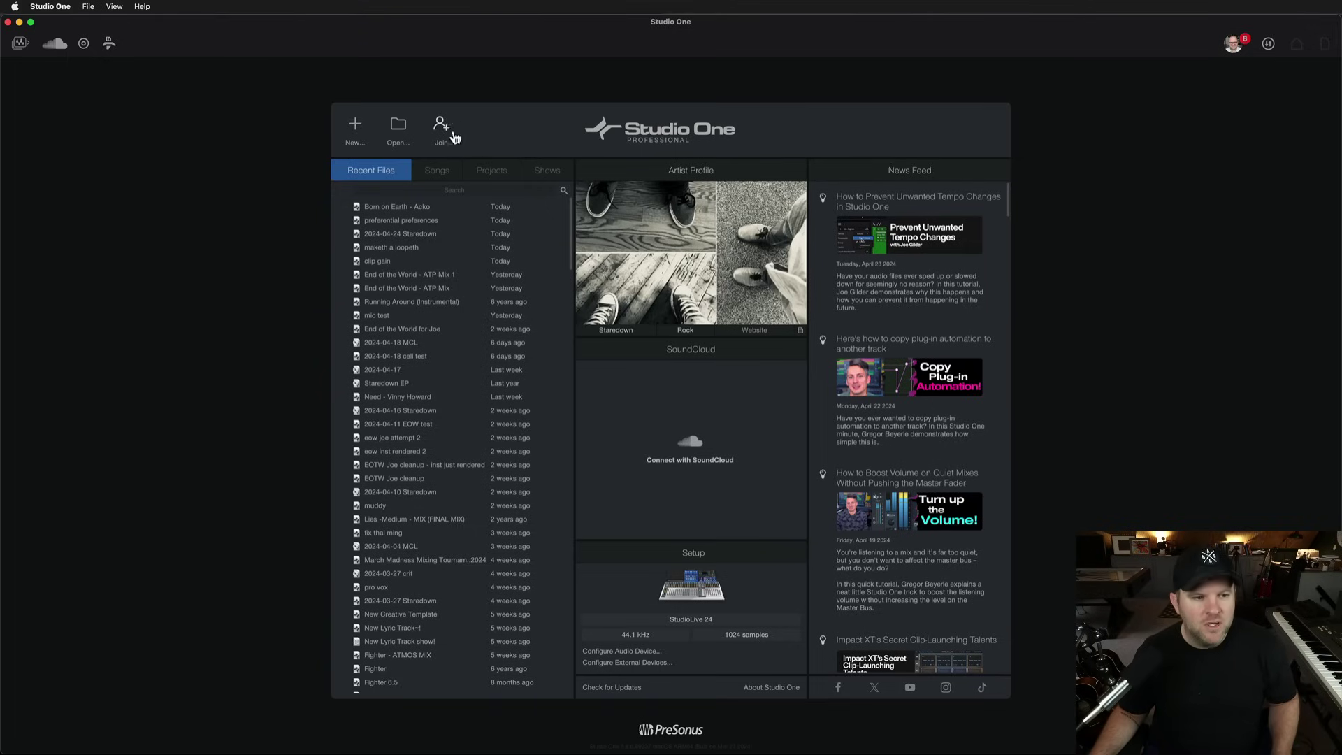
Create a new project from the Master and Release template, named 2024-04-24 Staredown.
left_click(355, 127)
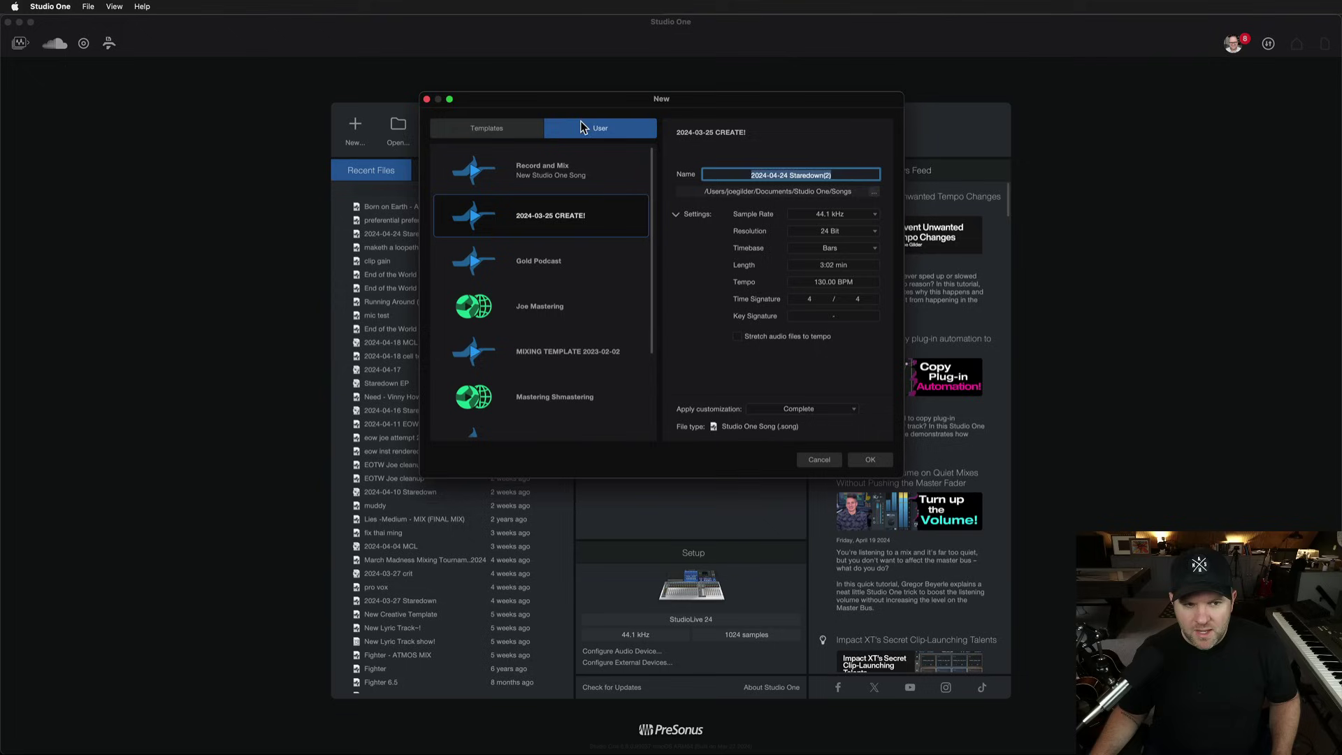
left_click(533, 129)
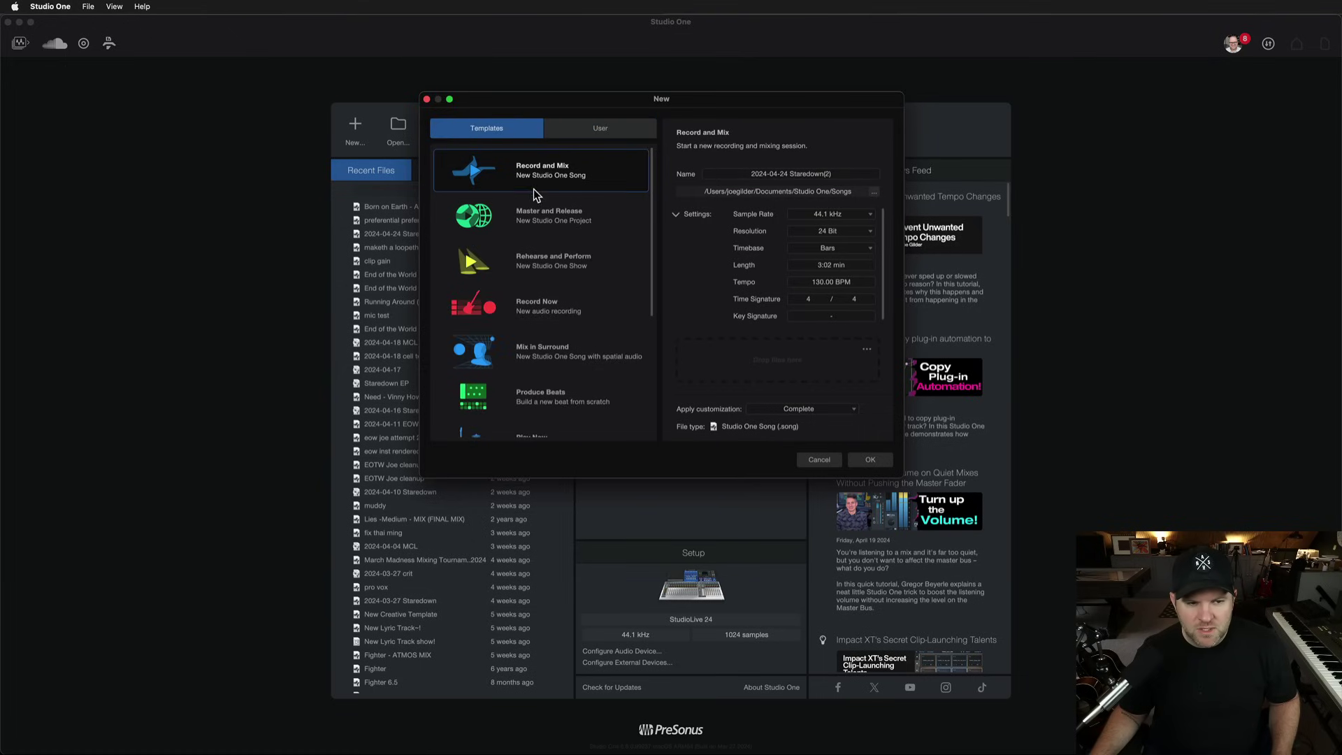
left_click(535, 208)
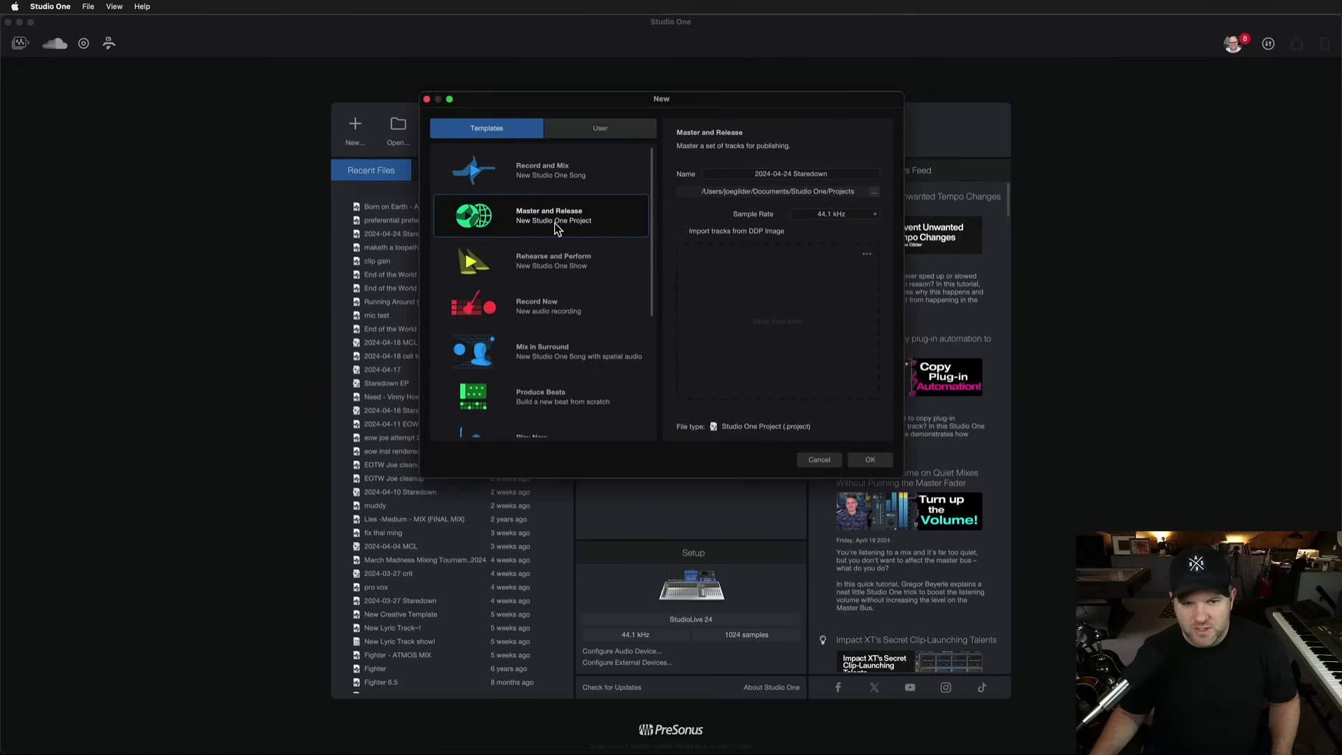
left_click(868, 461)
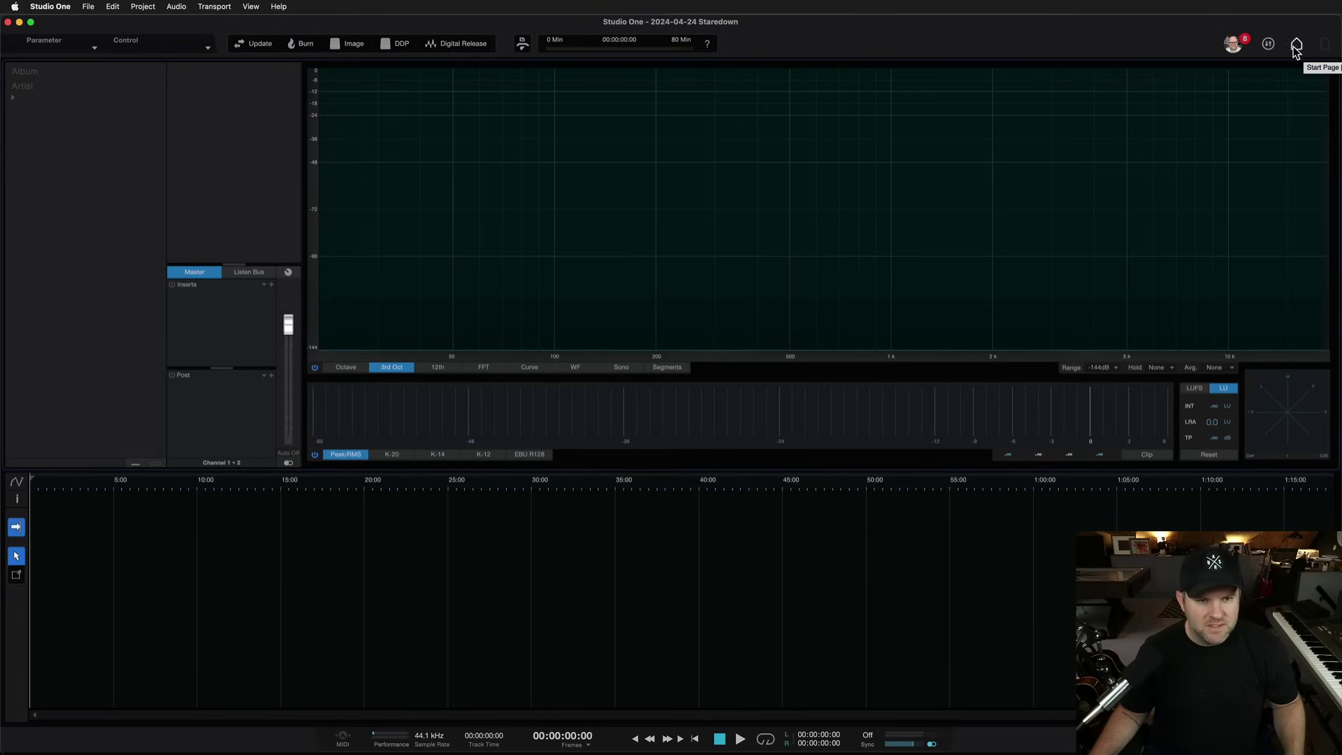
Rename the project to 'MY AMAZING ALBUM' through File > Rename, then go to the Start page.
left_click(111, 7)
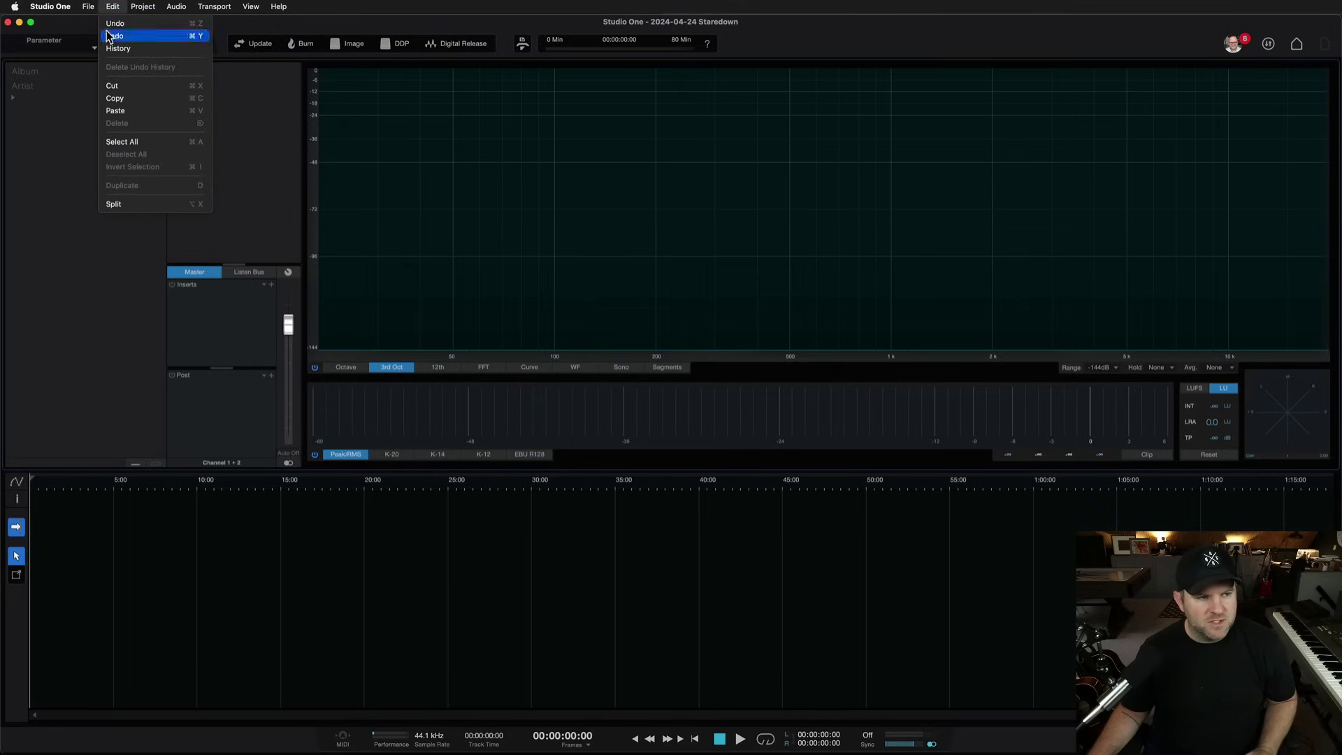
left_click(97, 102)
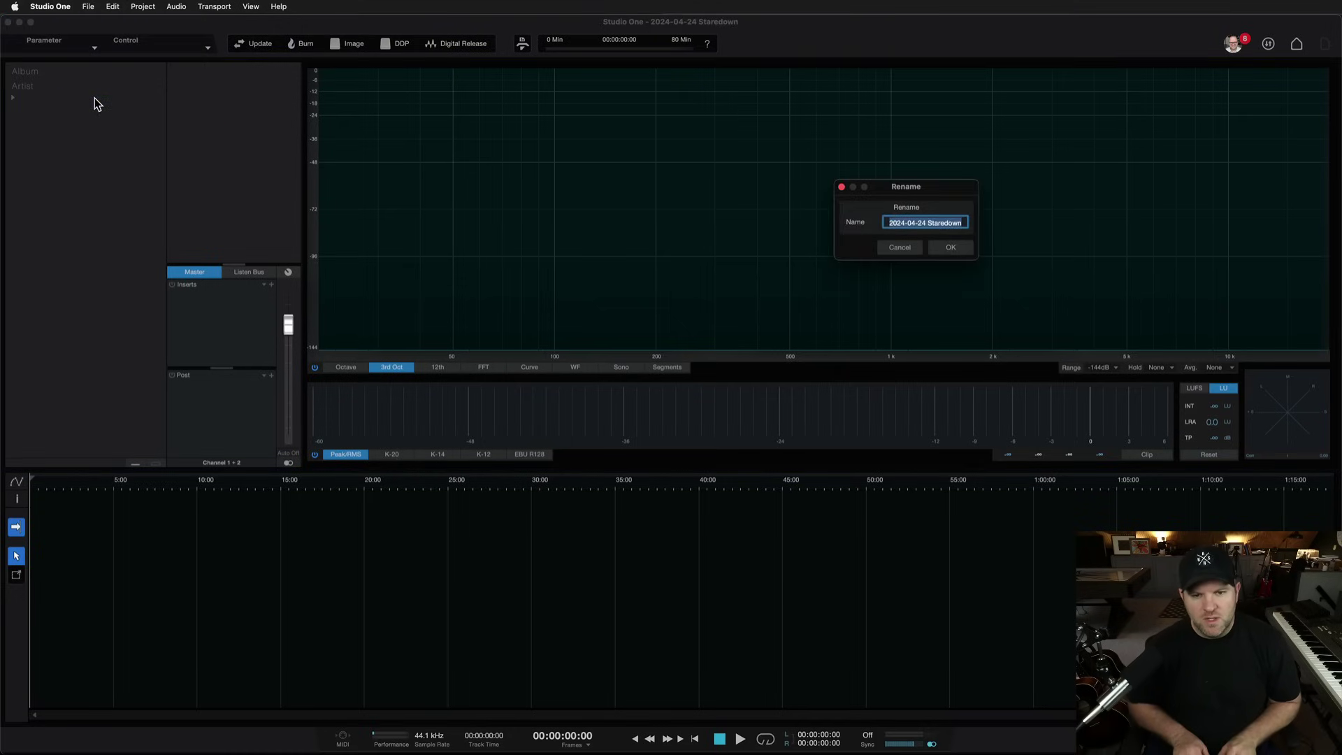
type("MY AMAZI")
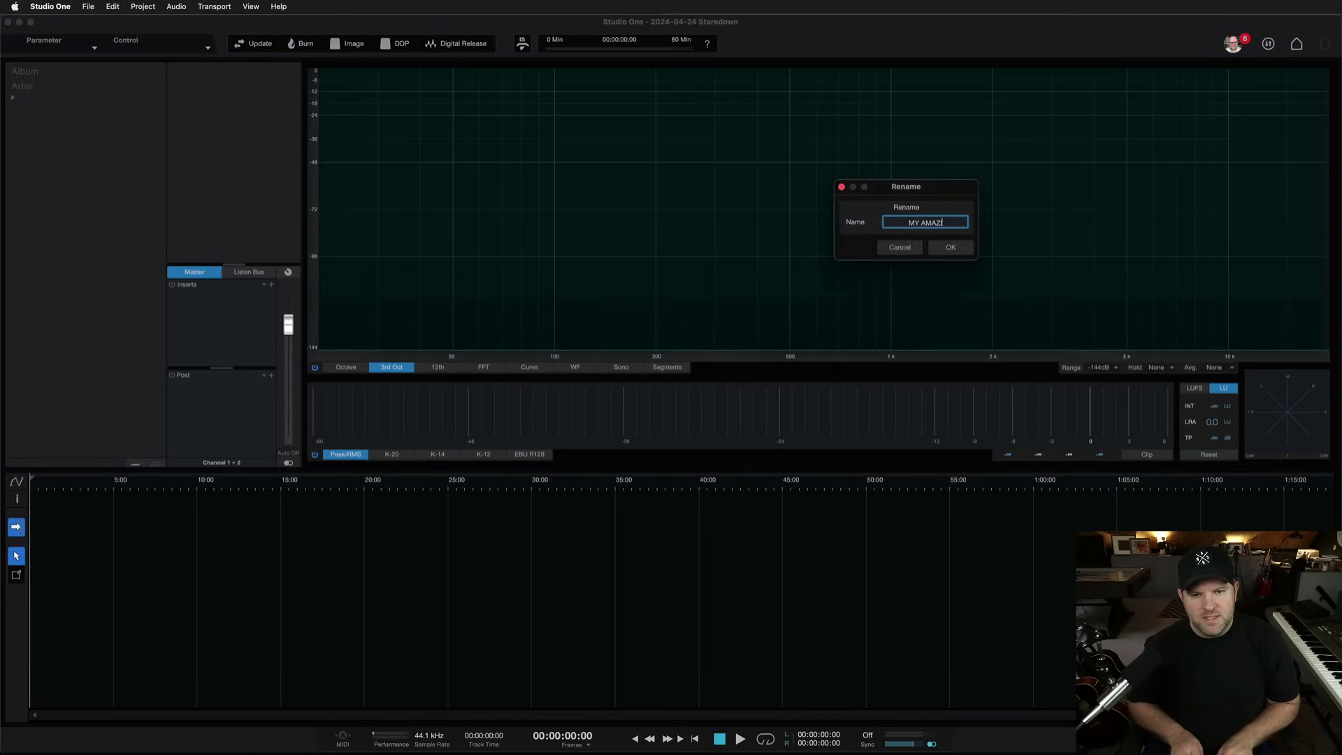
type("NG ALBUM")
key("Return")
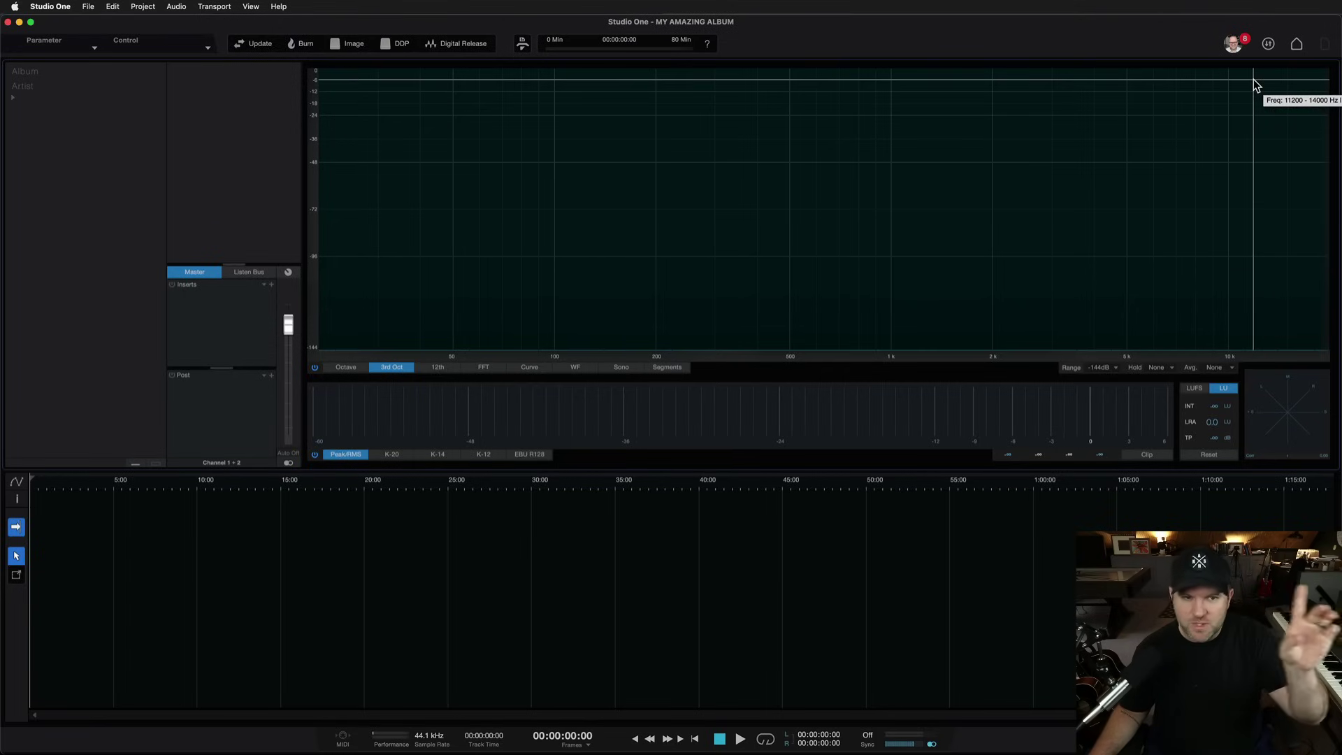
left_click(1297, 46)
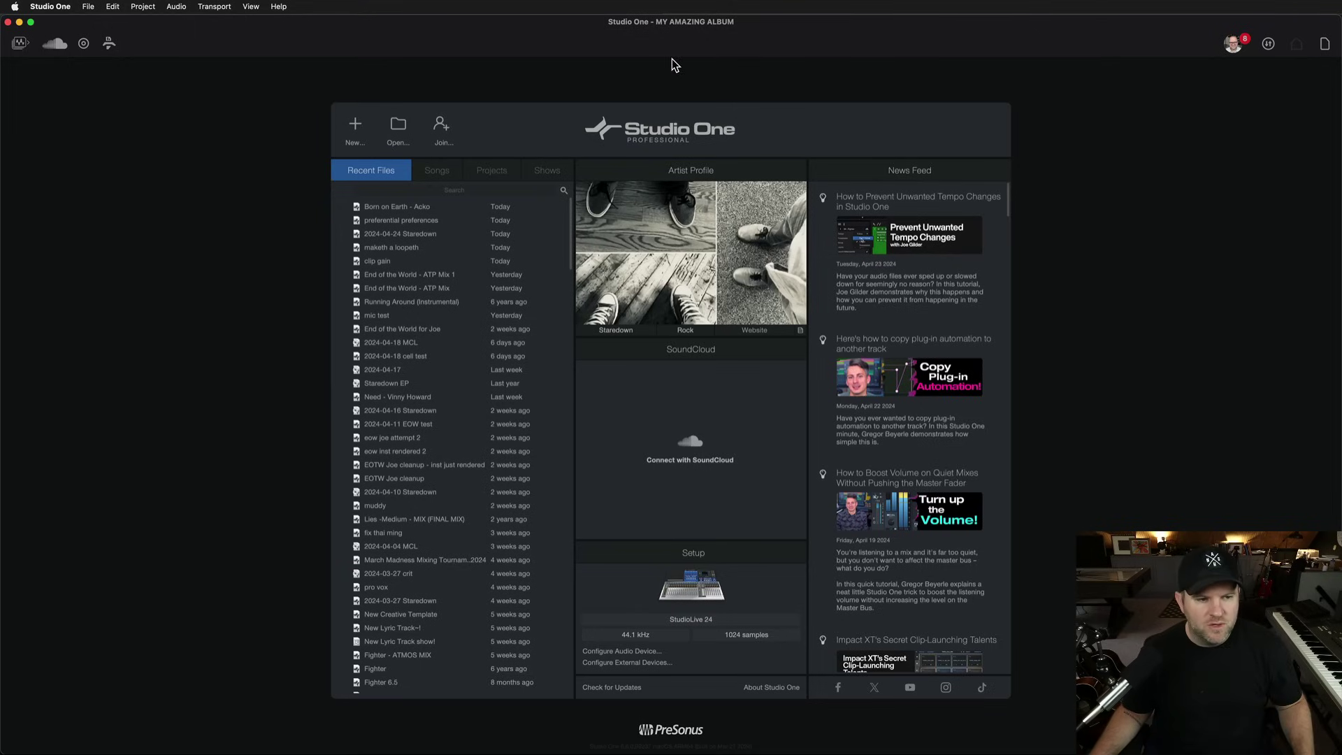
Open 'End of the World - ATP Mix 1' from Recent Files and display its Console.
left_click(388, 274)
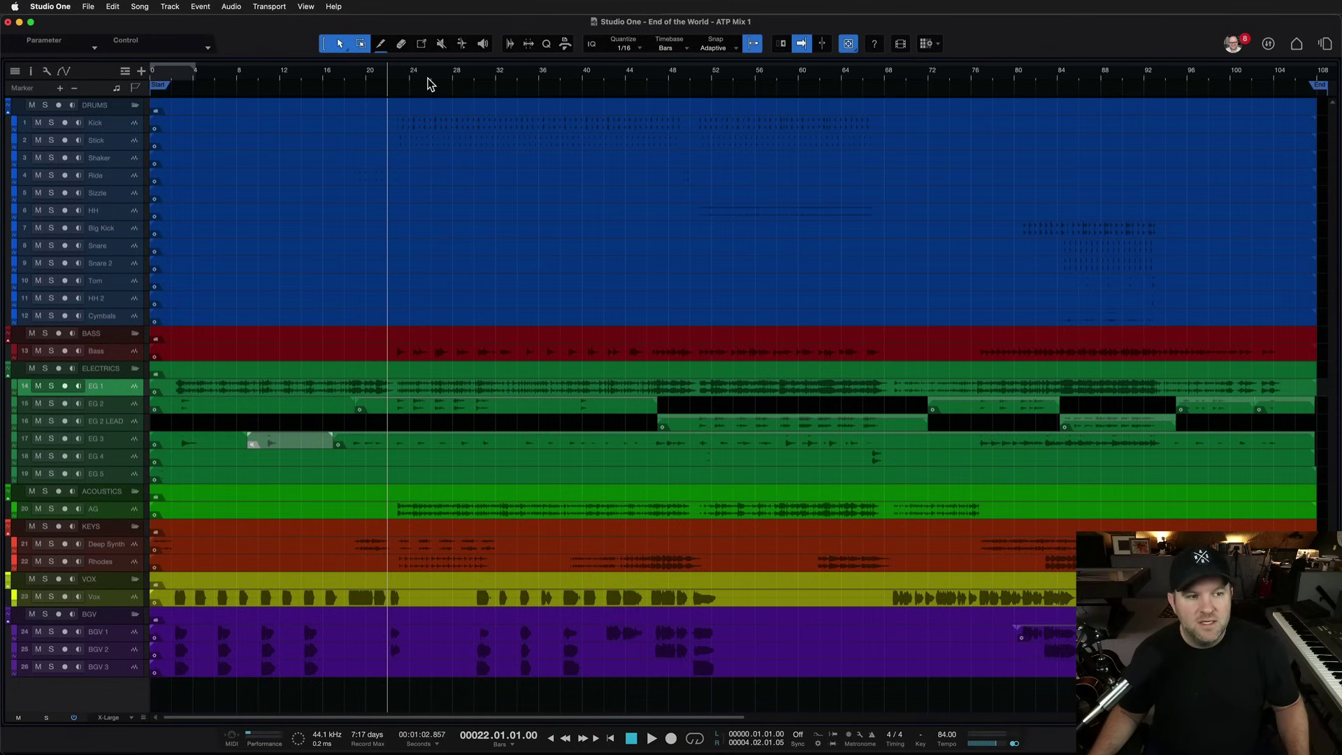
left_click(232, 7)
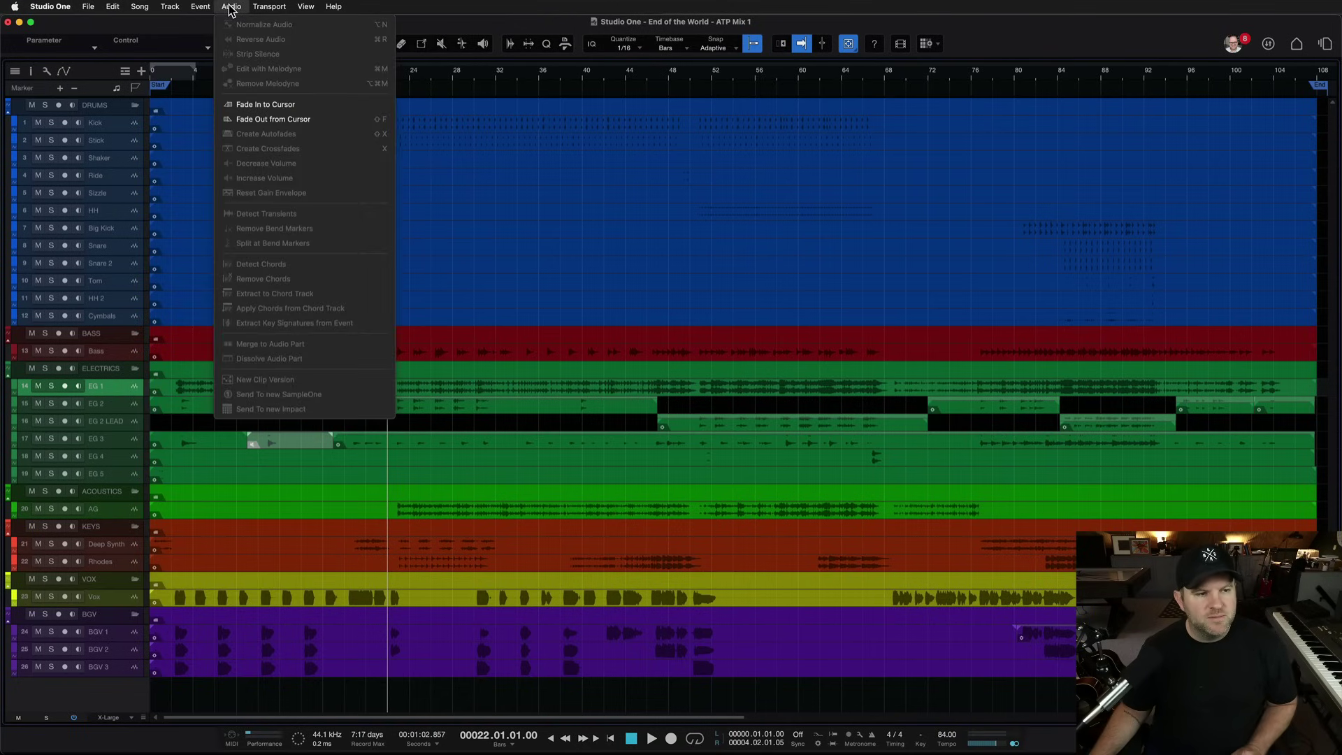
mouse_move(140, 7)
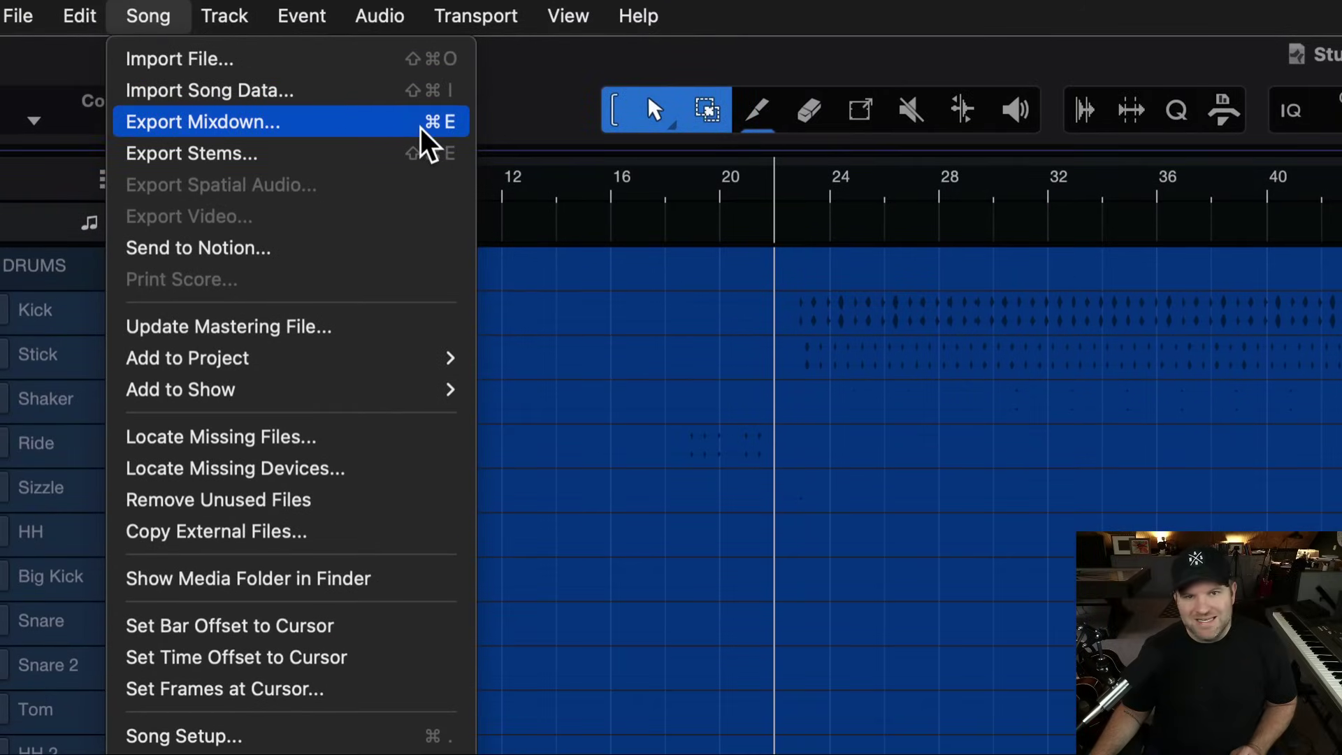
left_click(149, 16)
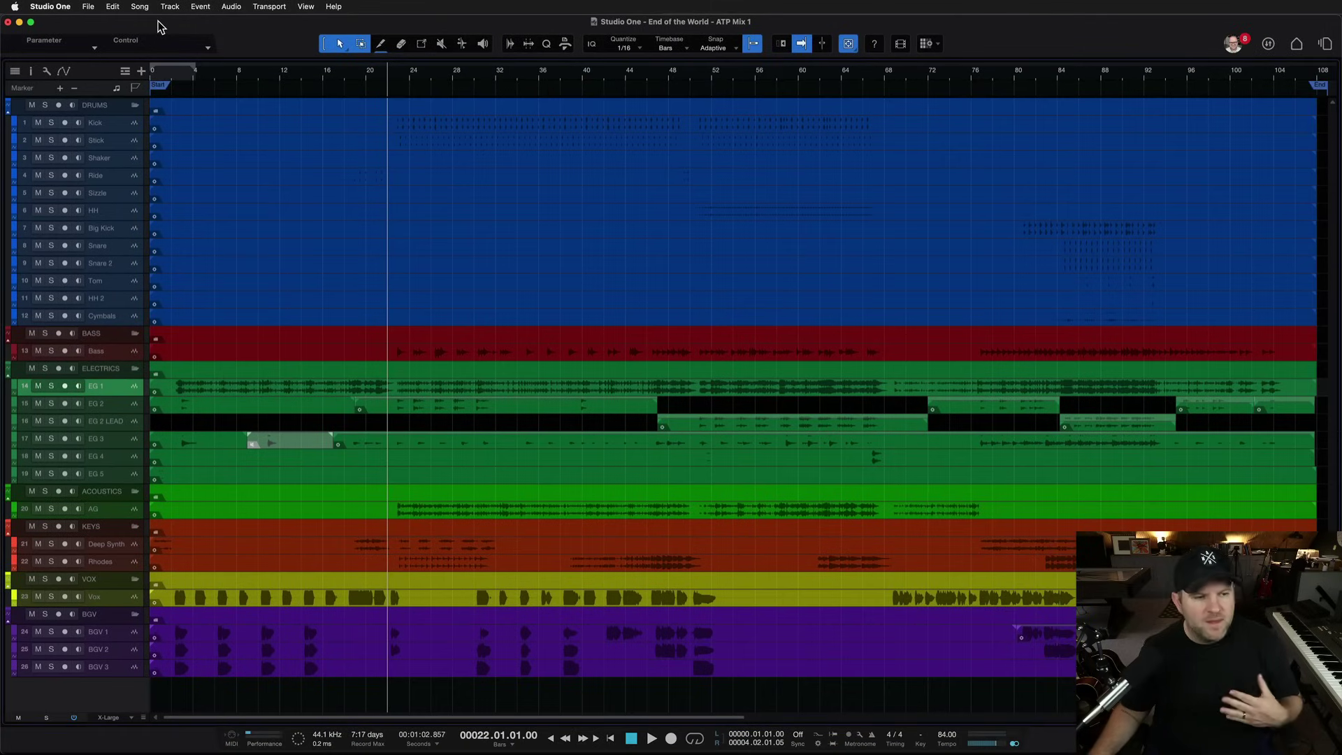
key("F3")
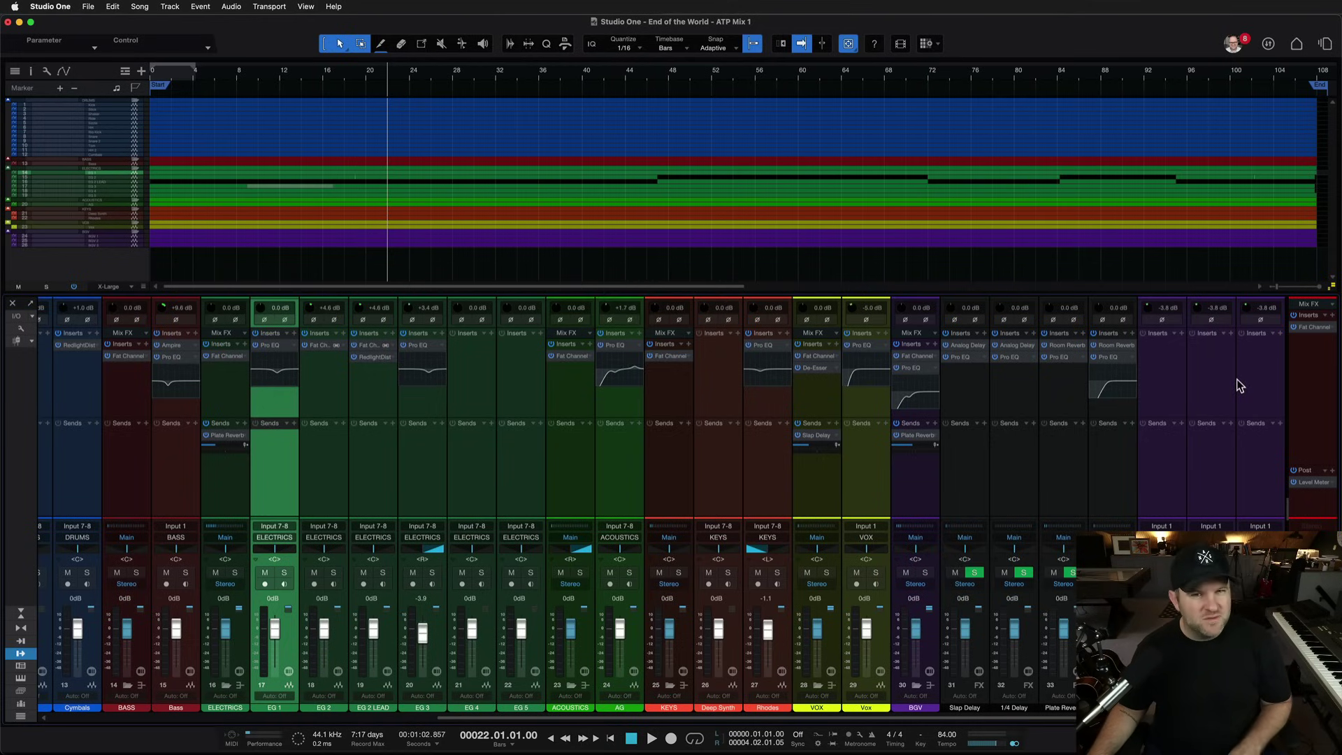
Close the Console, look at the MY AMAZING ALBUM Project page, and return to the song arrangement.
key("F3")
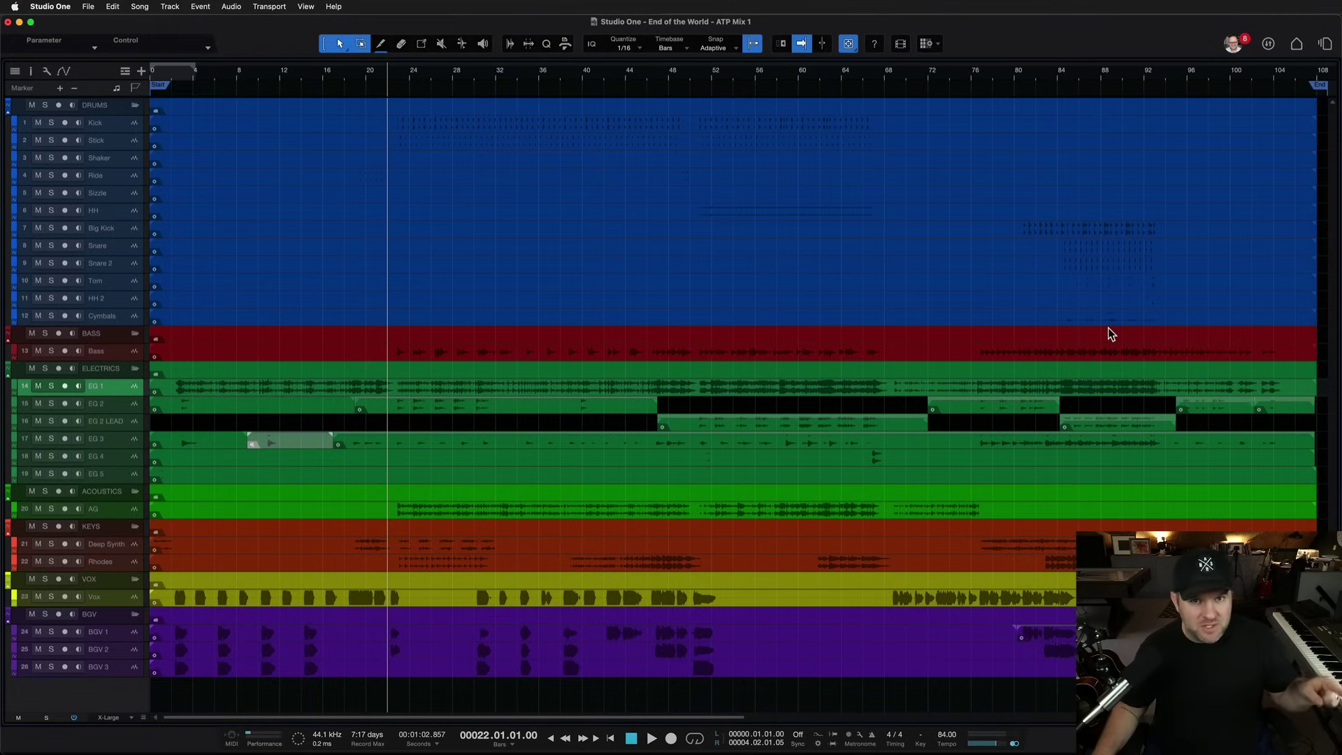
left_click(1325, 44)
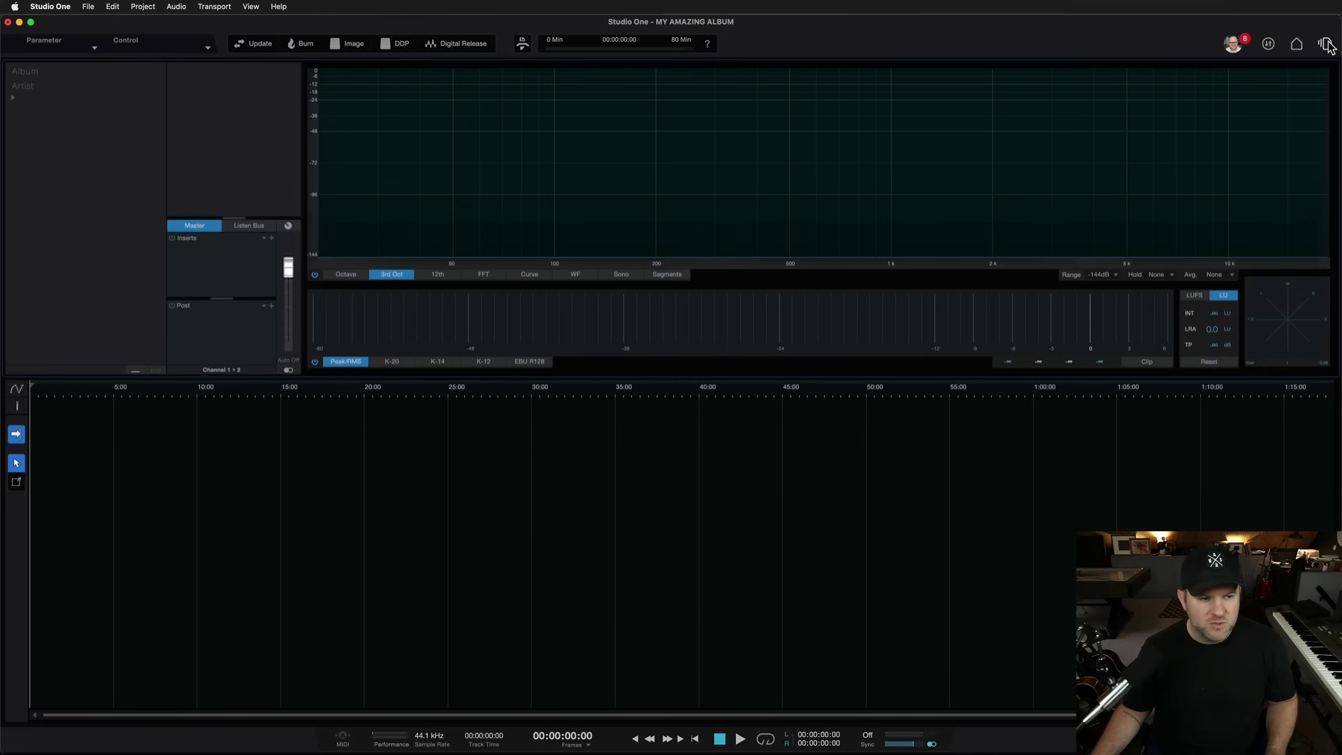
left_click(1325, 44)
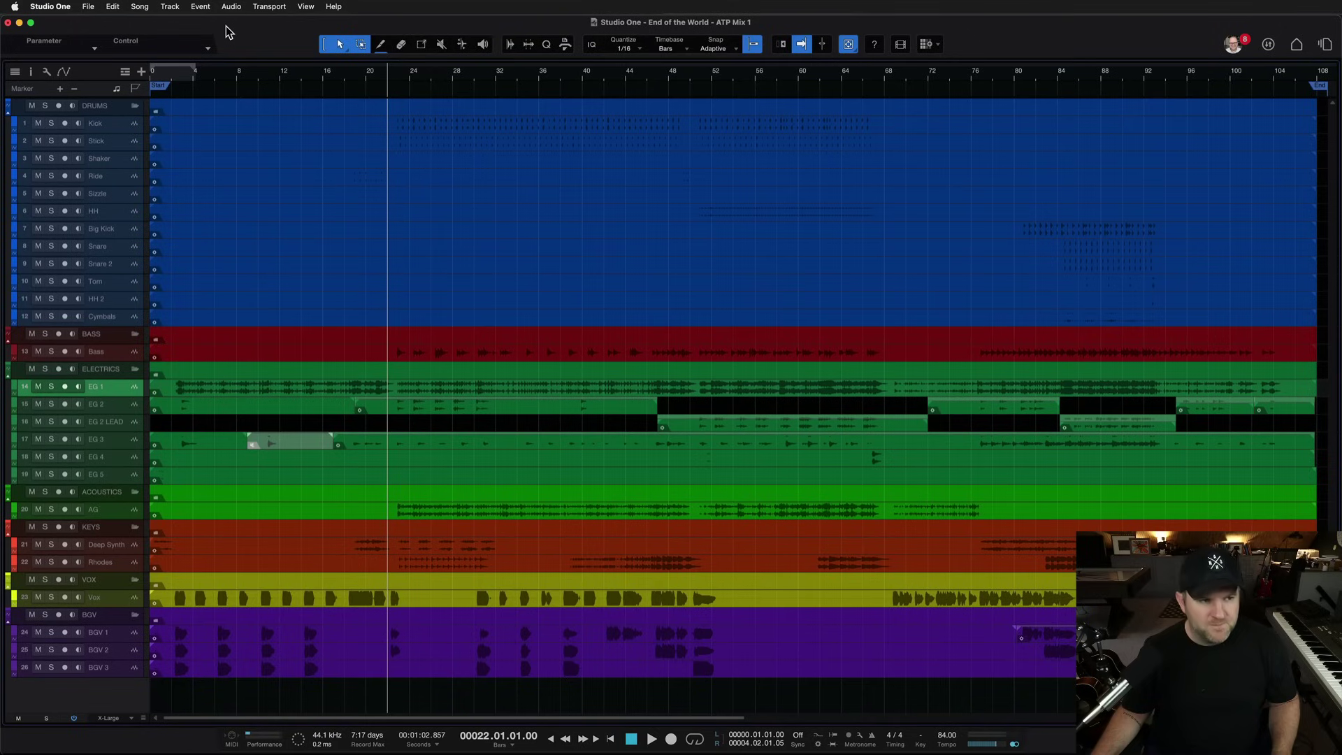
Add End of the World - ATP Mix 1 to MY AMAZING ALBUM through Song > Add to Project.
left_click(137, 7)
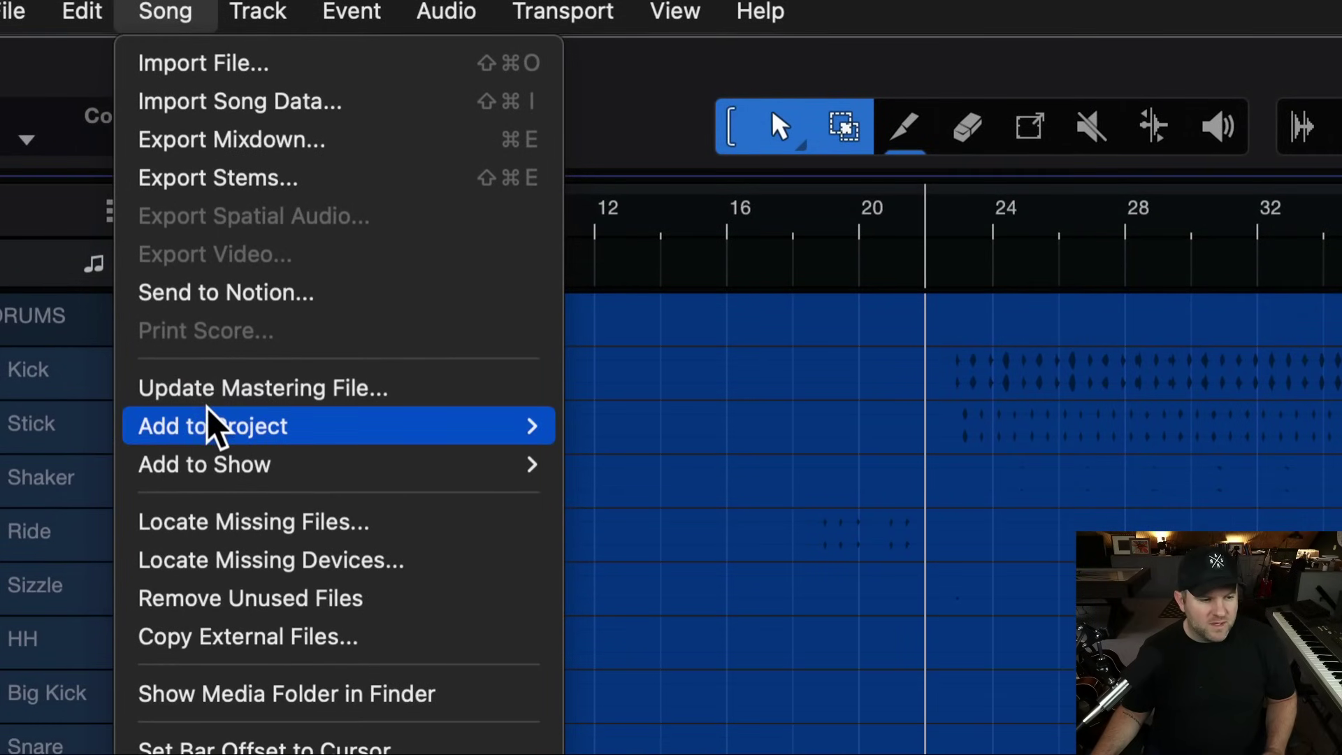
mouse_move(206, 426)
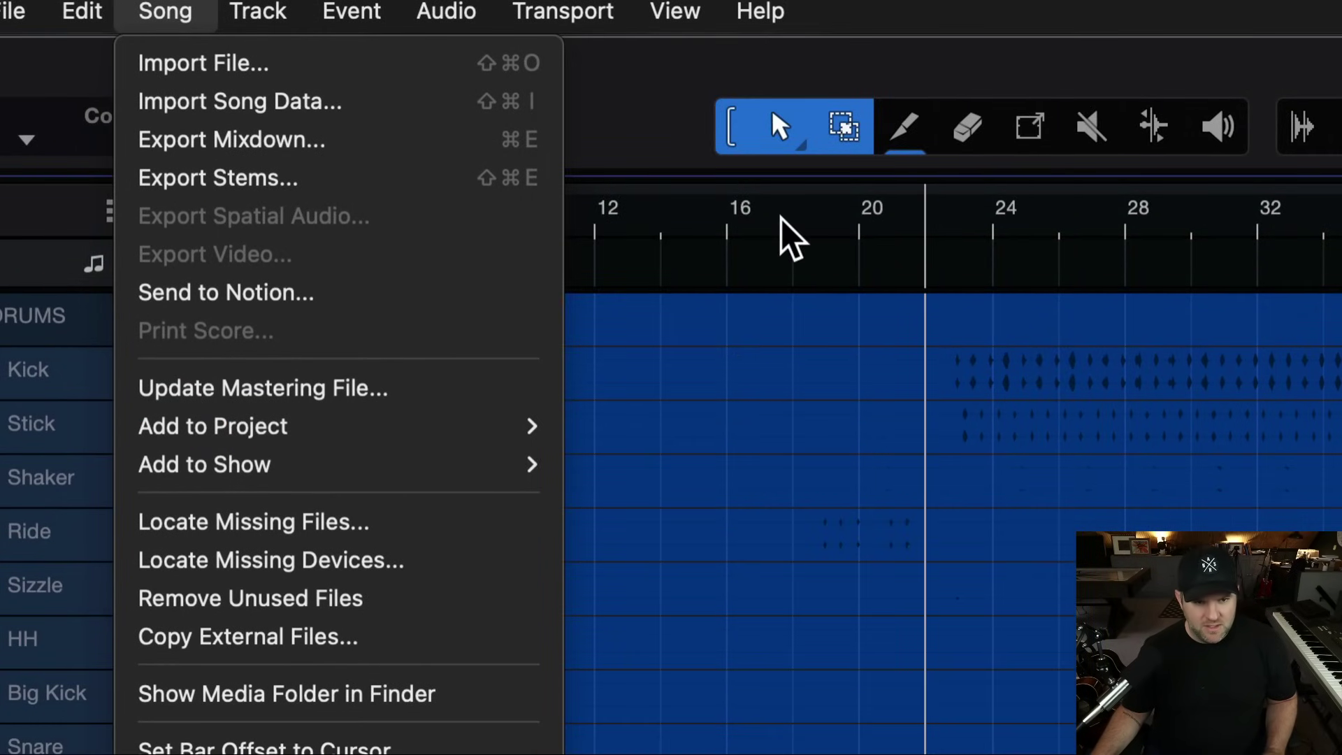
mouse_move(438, 414)
scroll(690, 283, "down", 5)
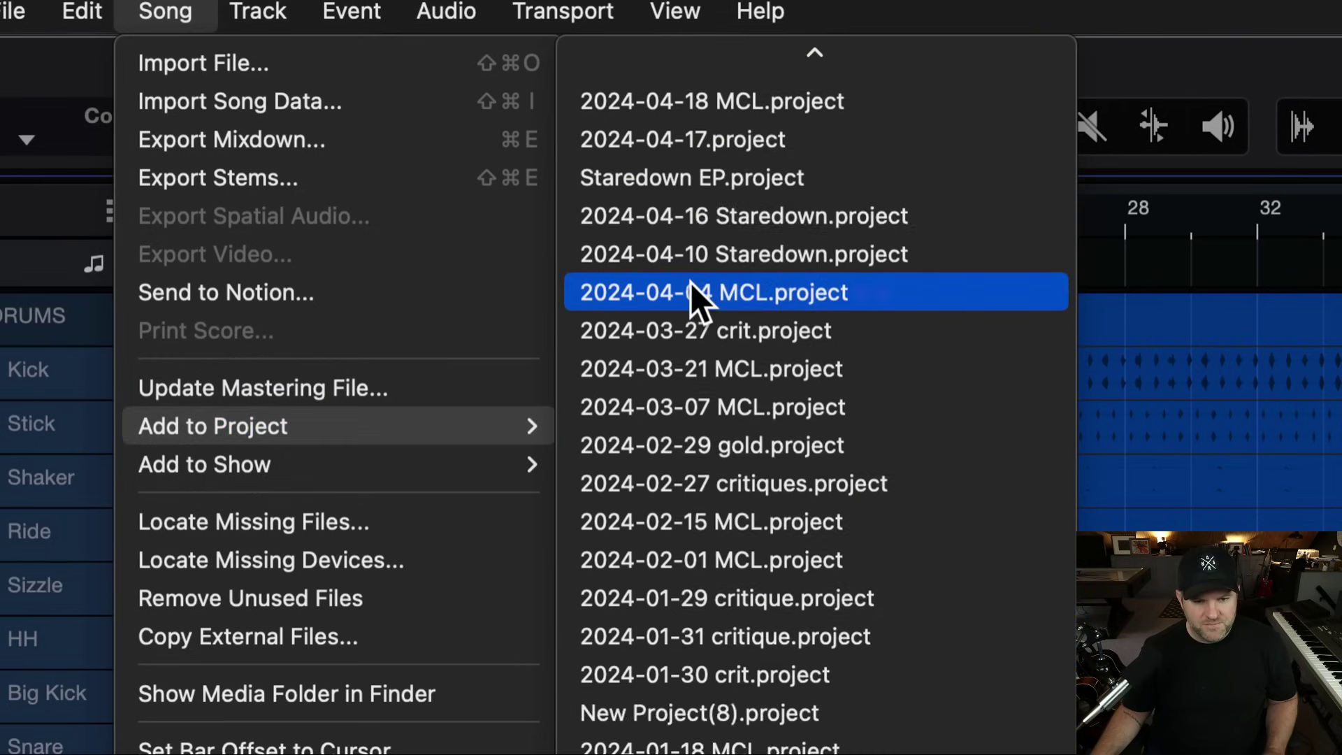
scroll(690, 283, "up", 5)
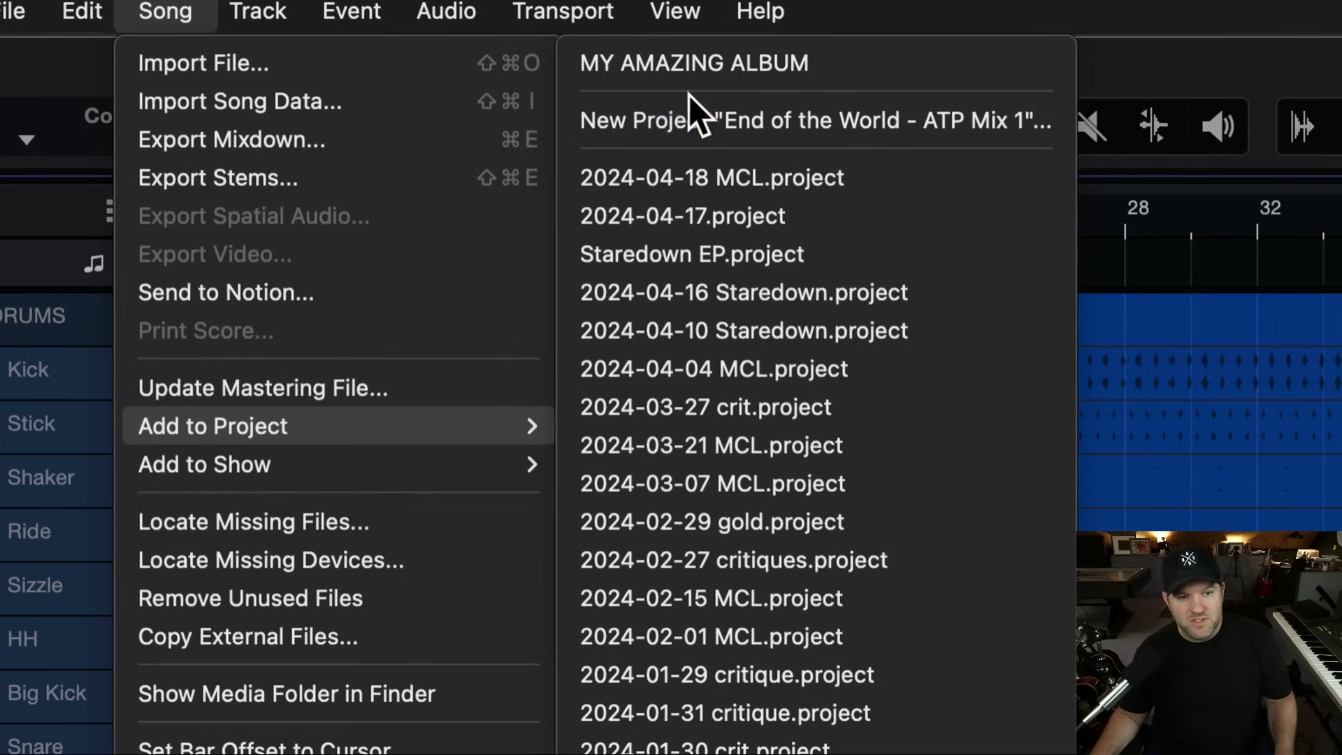
left_click(645, 62)
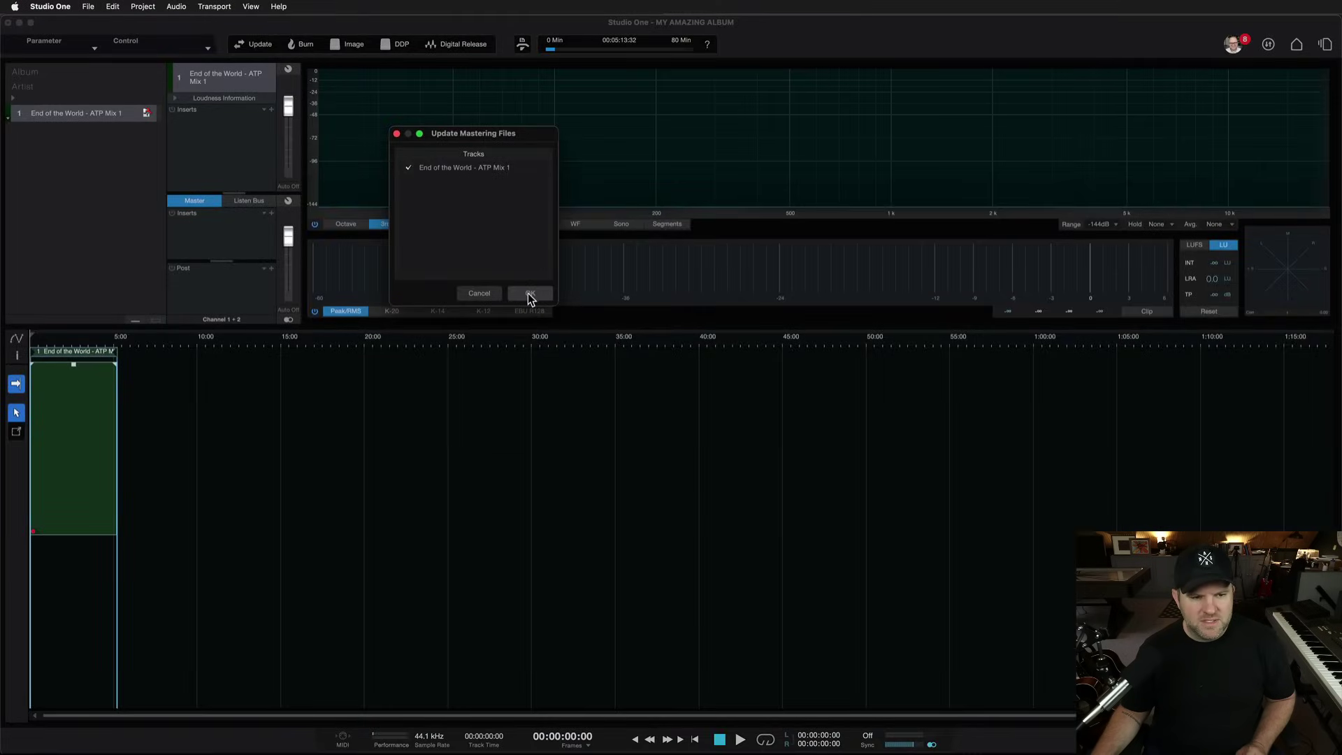
Update the song's mastering file, dismiss the completion notice, and enlarge the spectrum analyzer area.
left_click(529, 293)
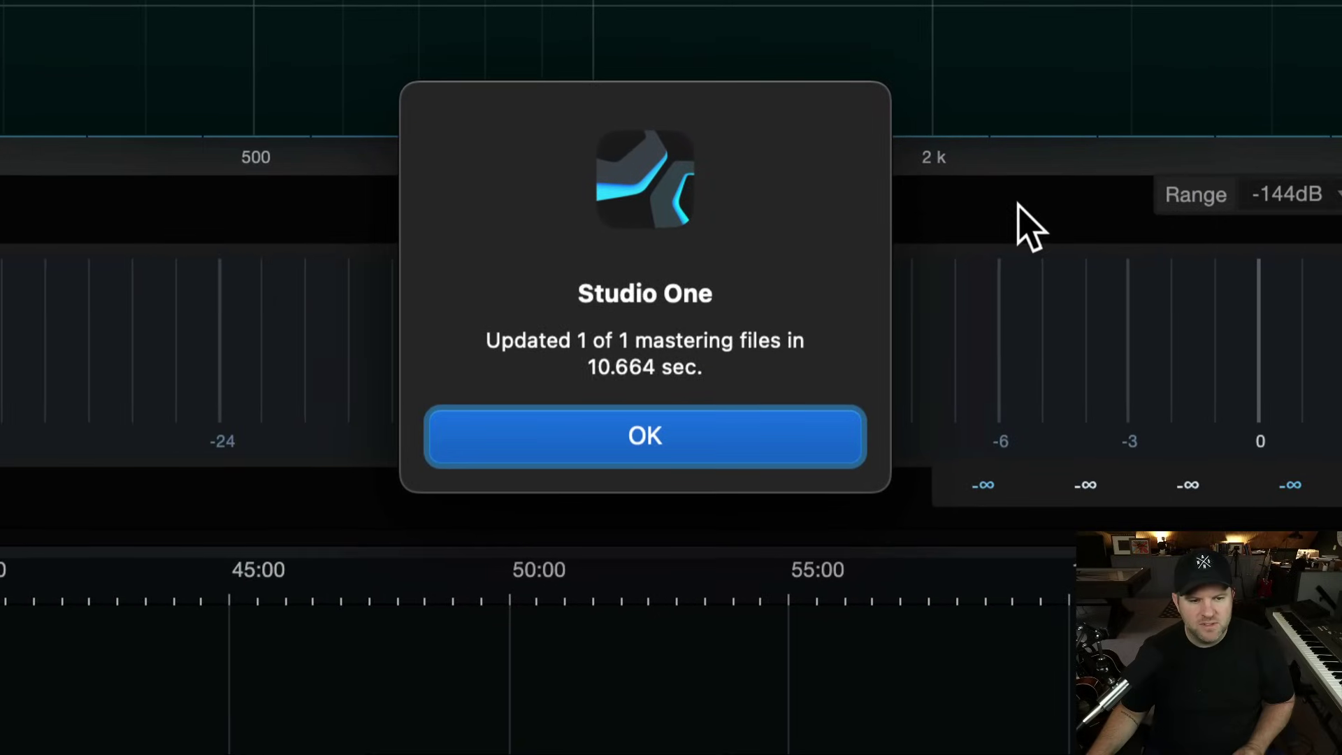
left_click(638, 440)
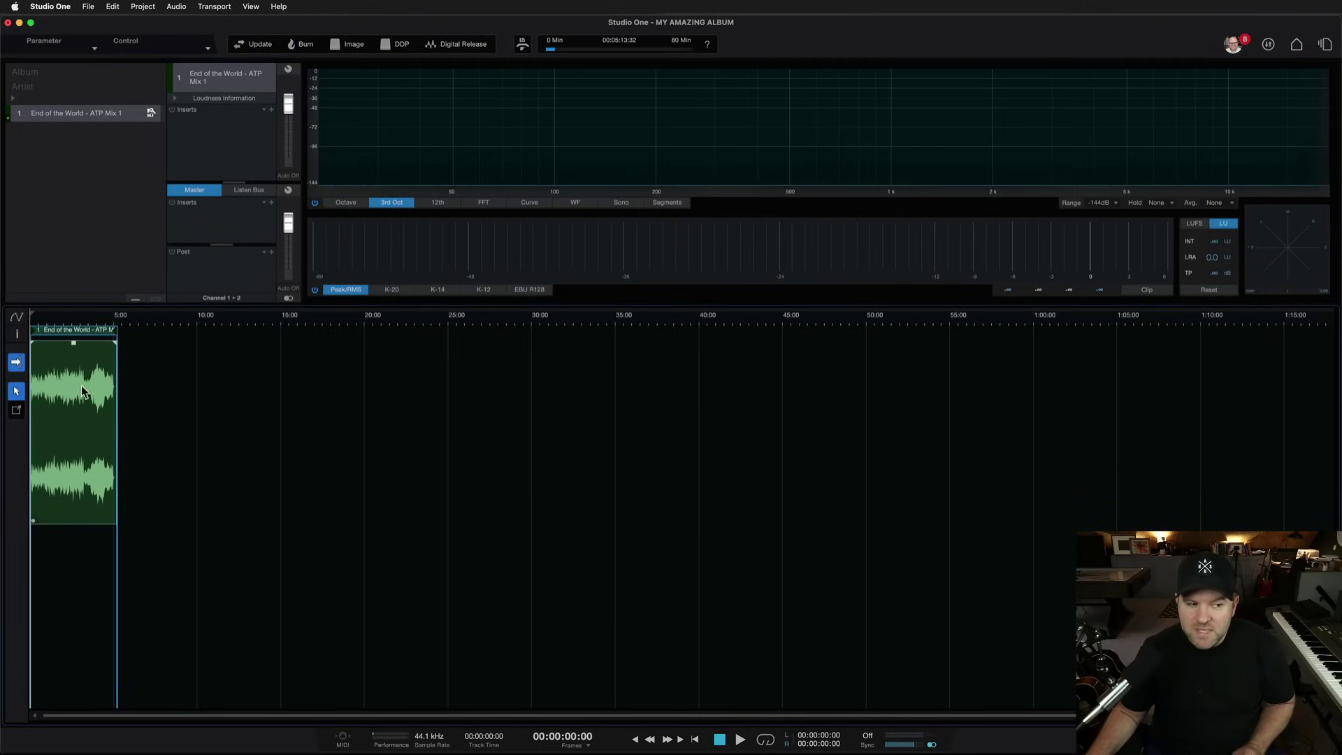
left_click_drag(232, 306, 249, 461)
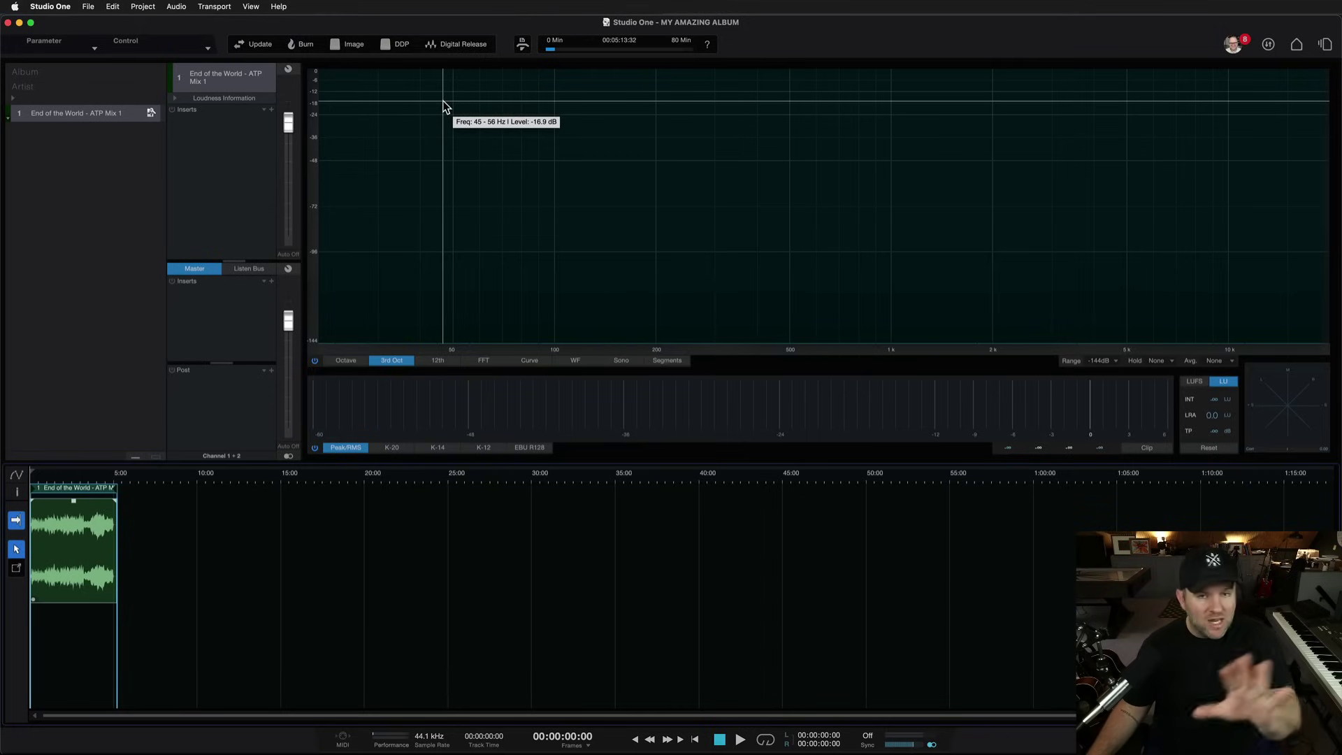
Drag Fighter - Bedroom Studio Version.mp3 from Finder's music folder onto the album timeline, then select track 1.
key("super+Tab")
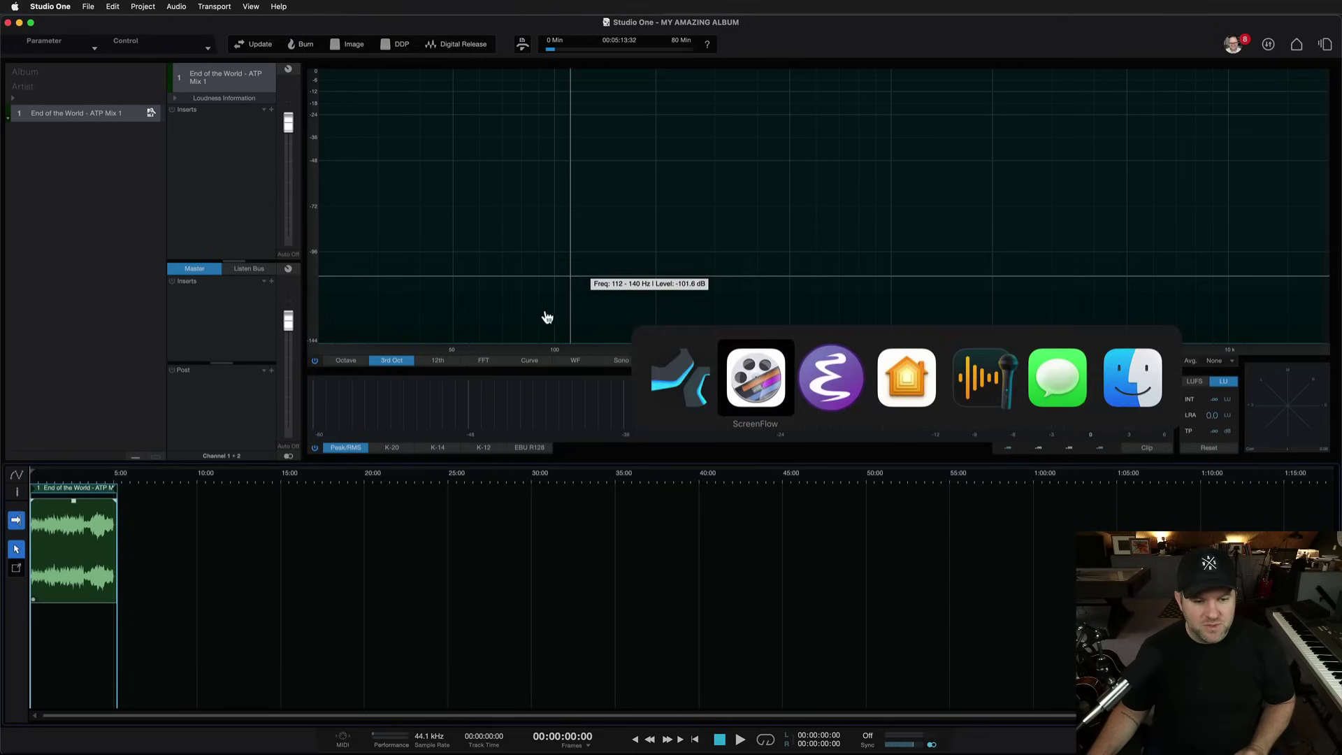
left_click(1116, 400)
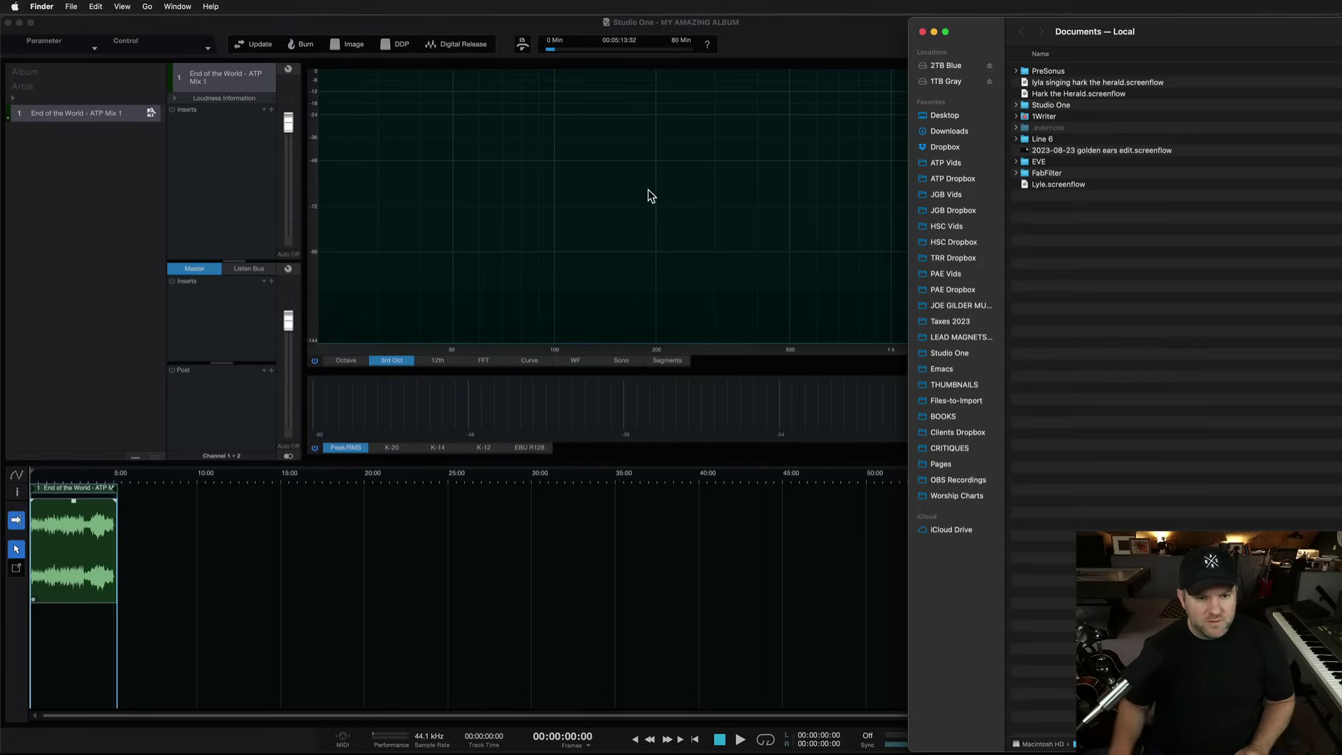
left_click(959, 306)
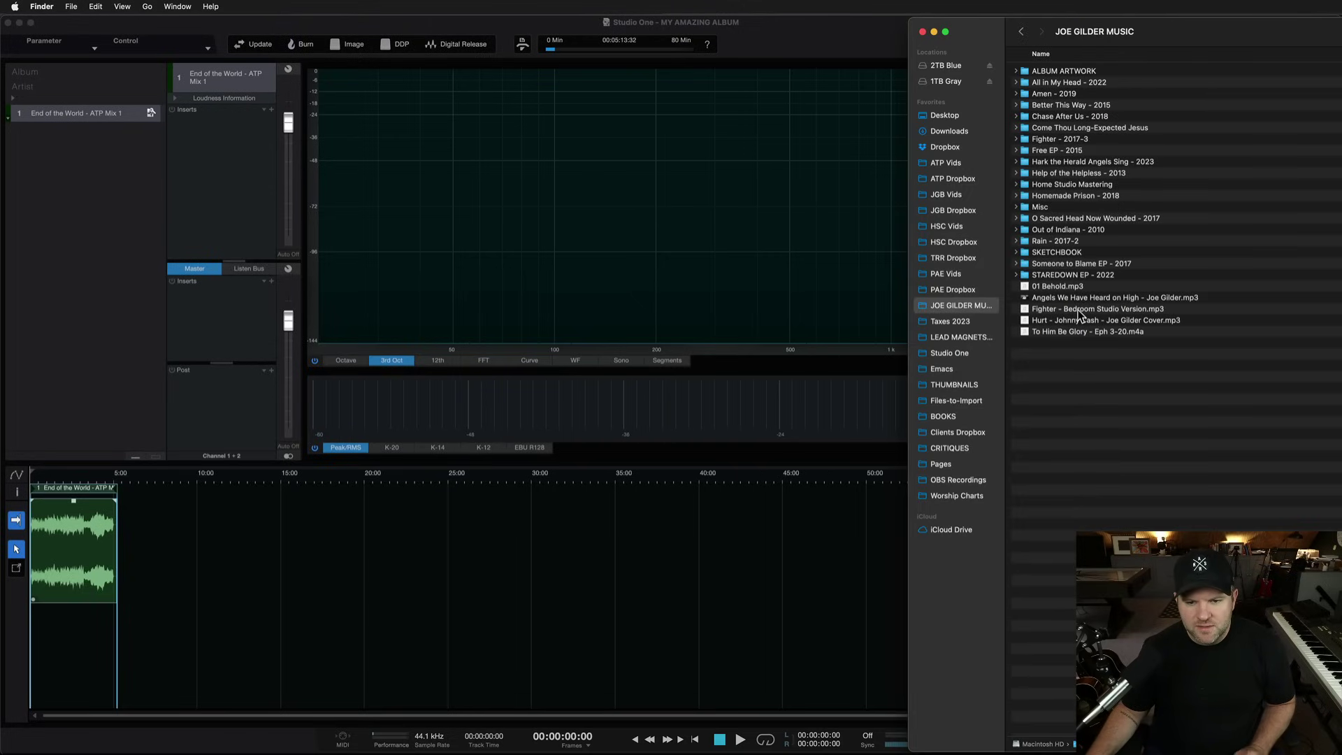
left_click_drag(1078, 316, 353, 591)
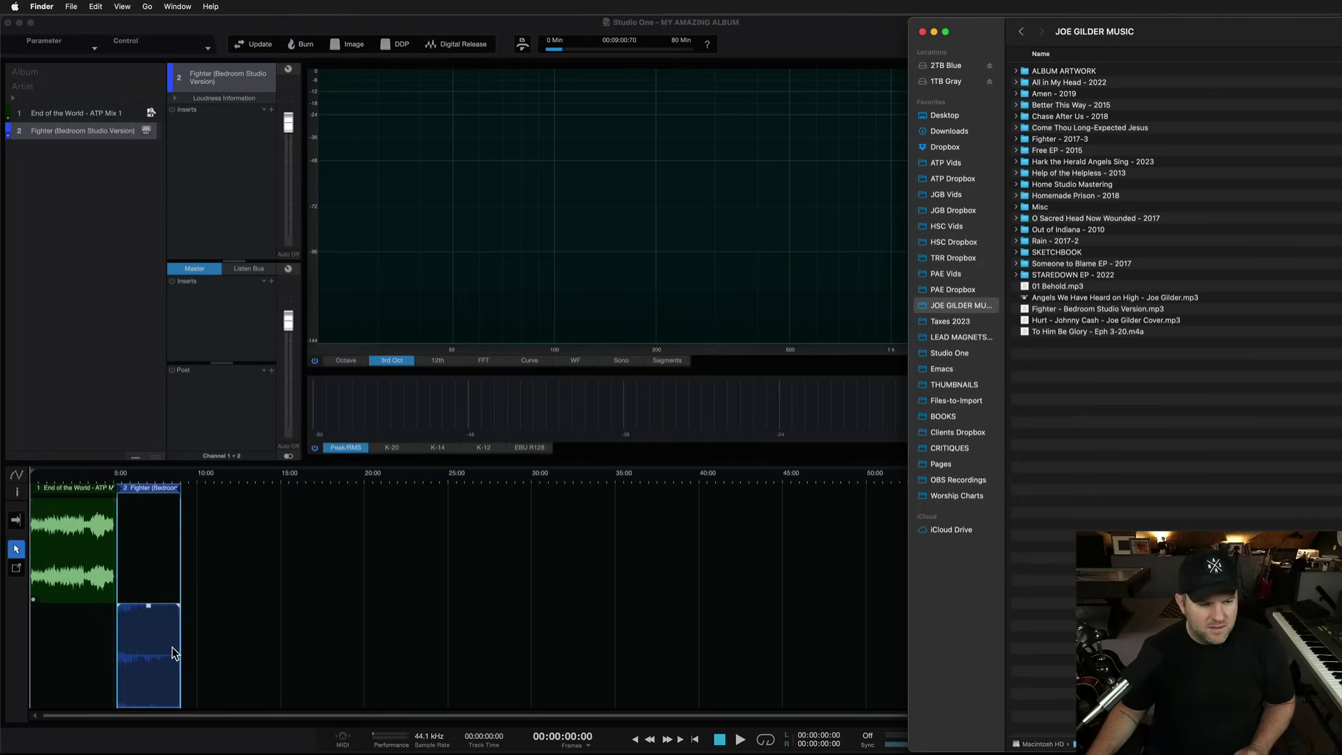
left_click(171, 647)
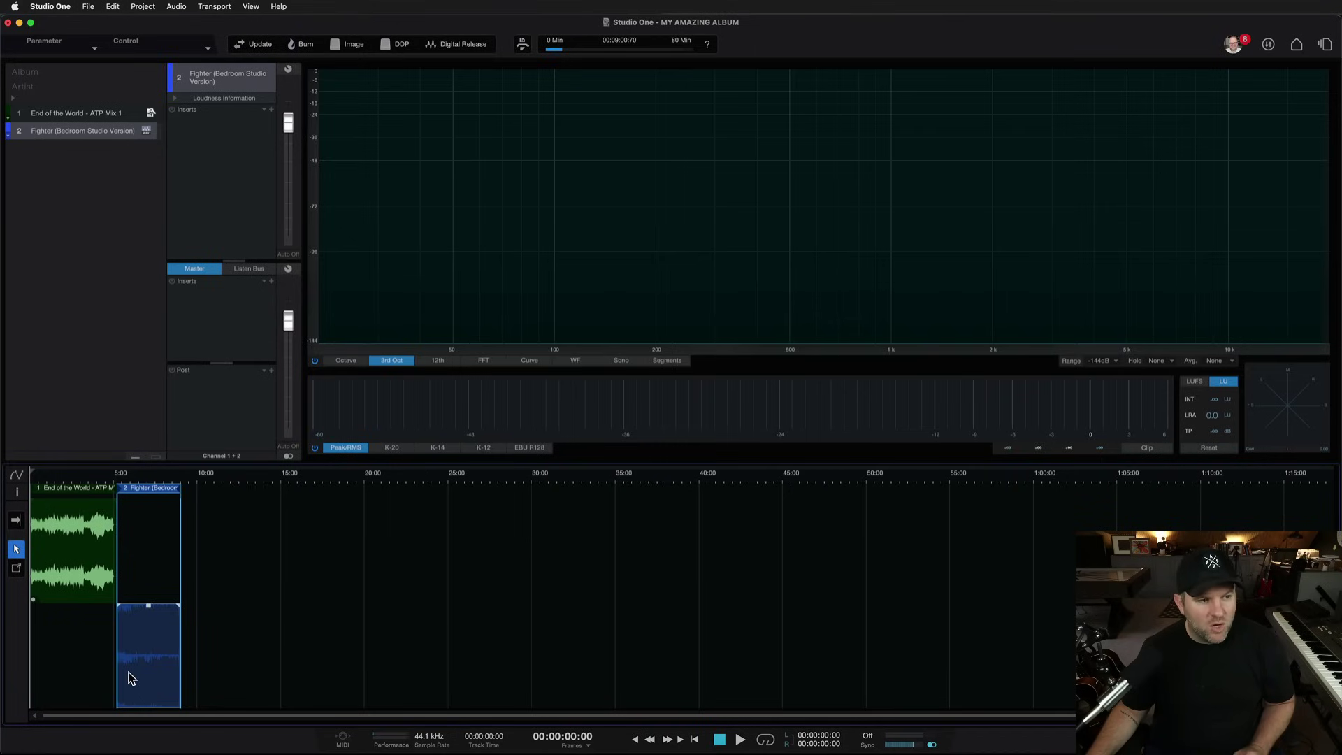
left_click(106, 114)
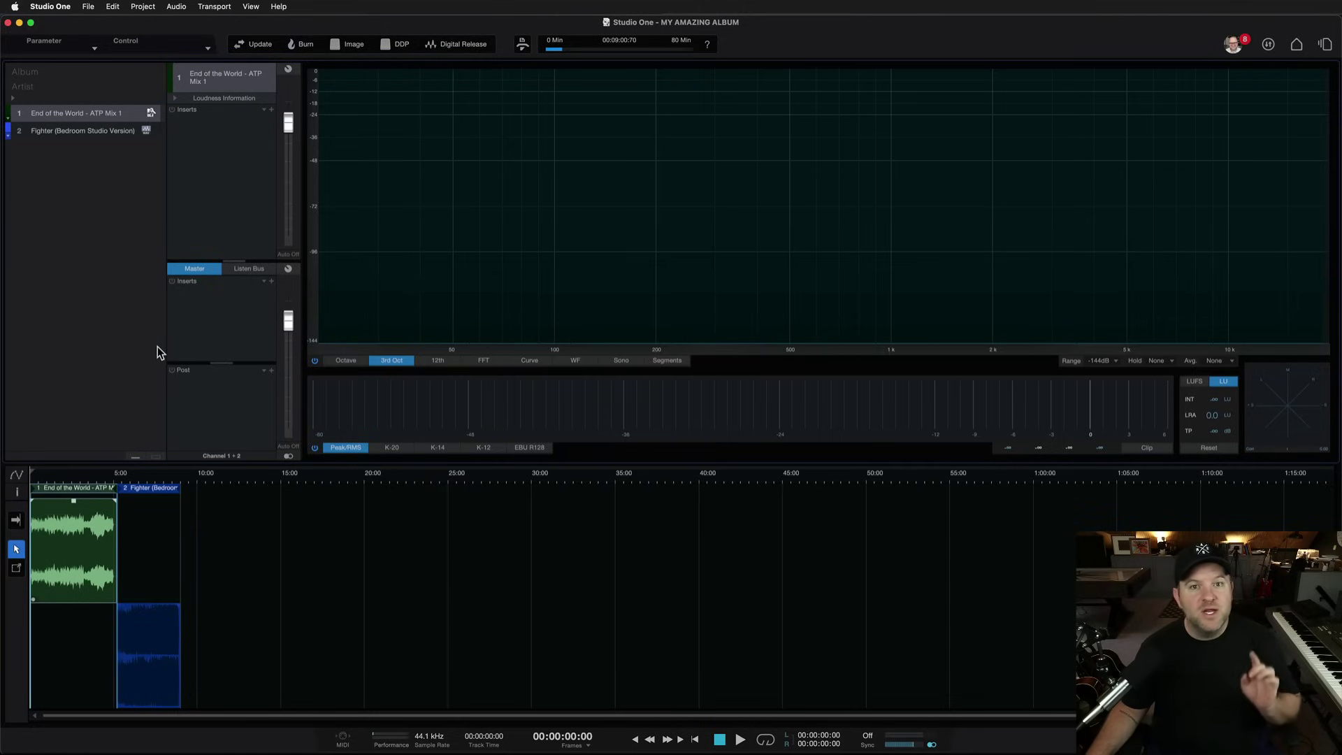
Open track 1's song, show its Console, select the Vox fader, then close the song.
left_click(524, 44)
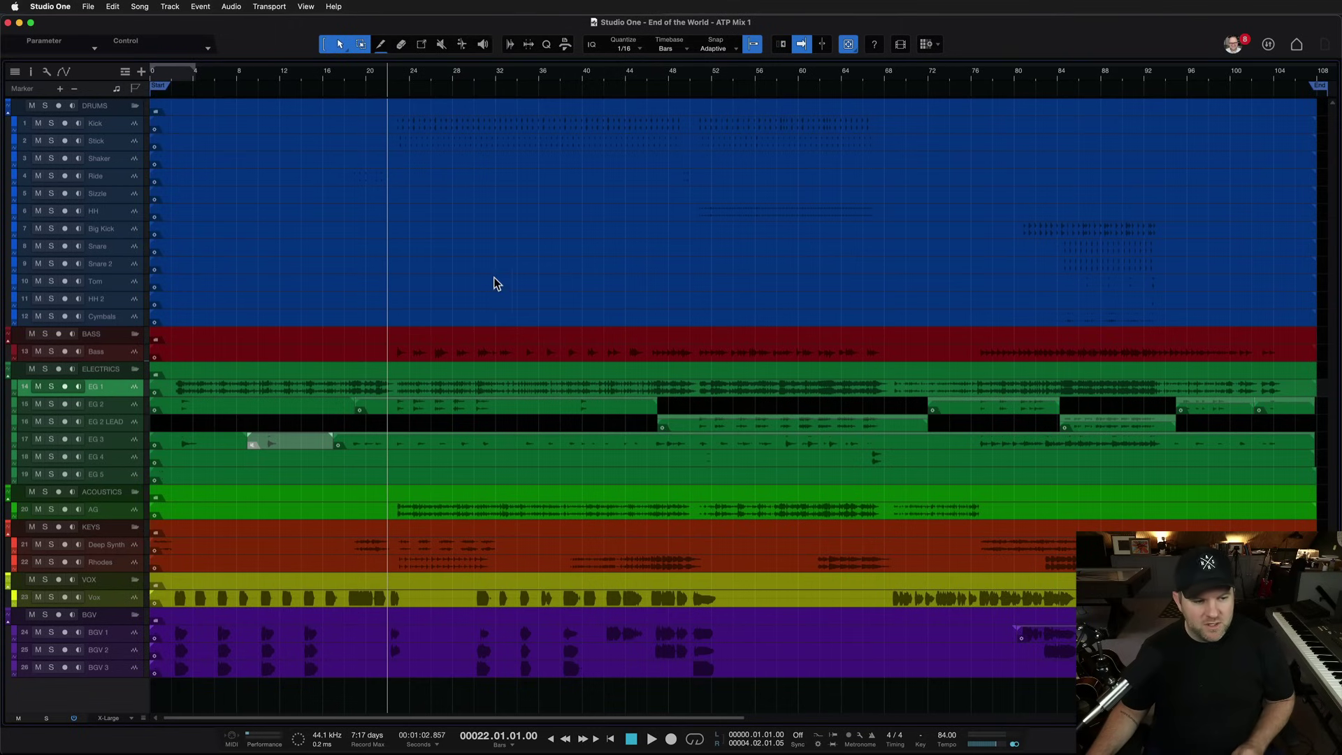
key("F3")
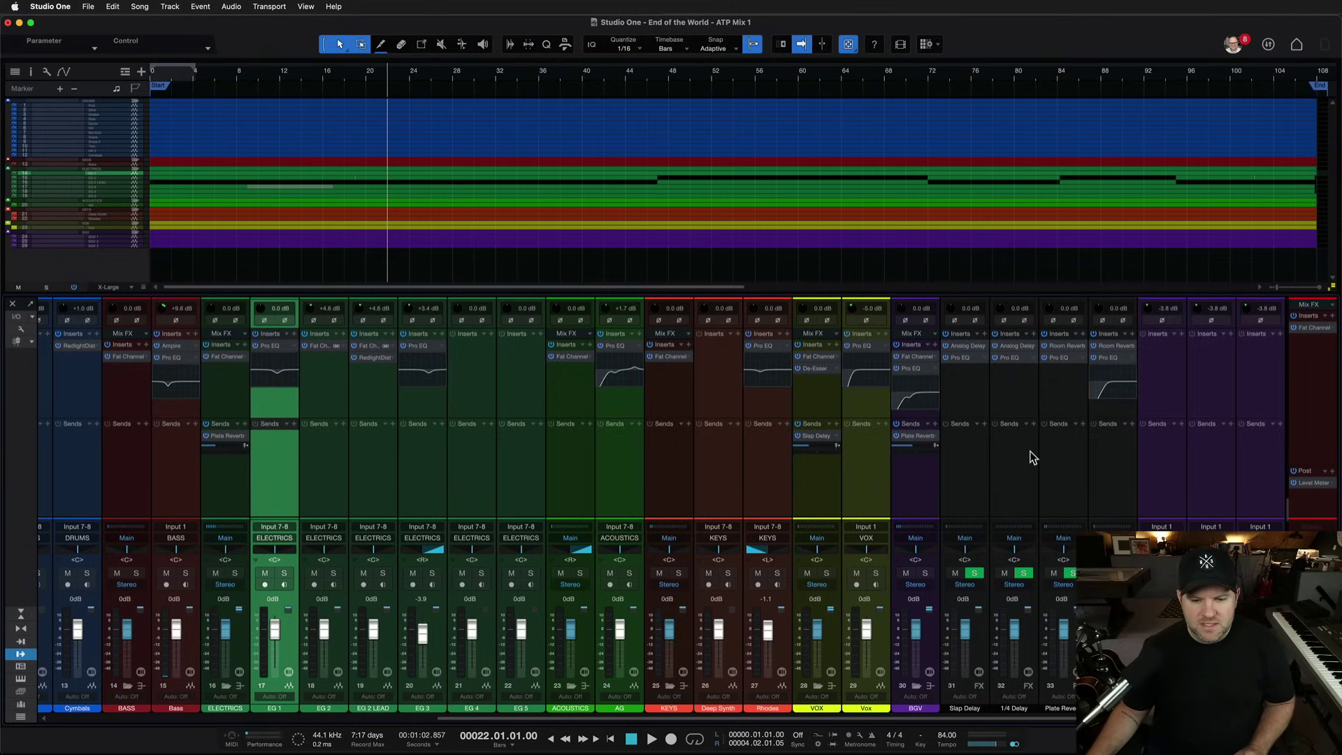
left_click(863, 630)
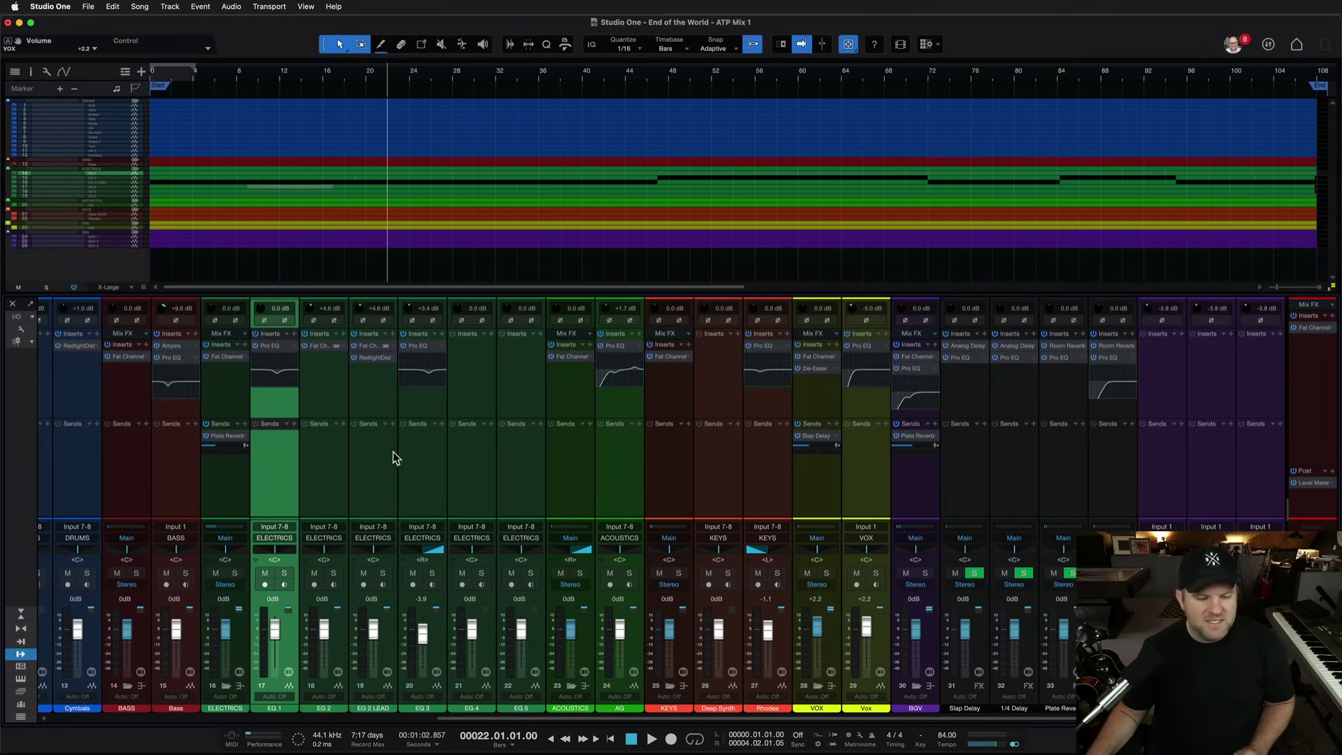
key("super+w")
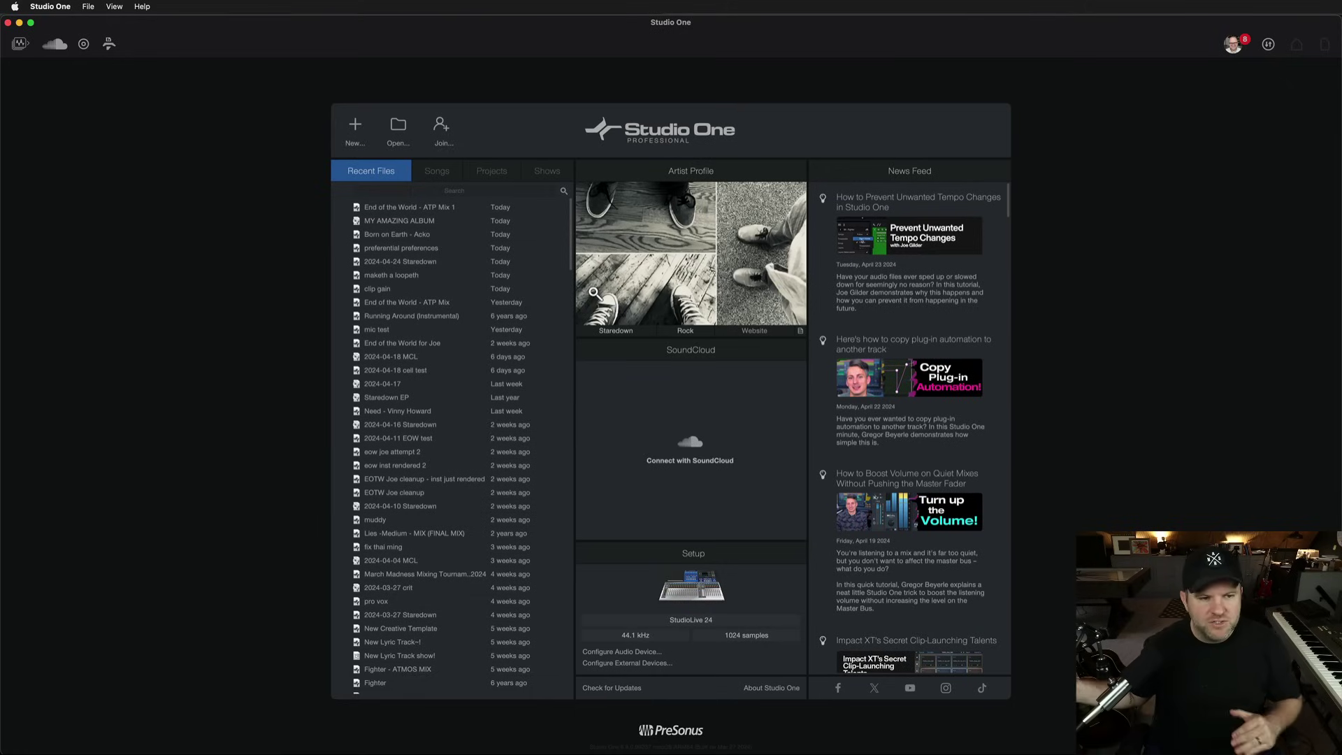
Reopen MY AMAZING ALBUM from Recent Files and confirm updating the End of the World mastering file.
left_click(393, 219)
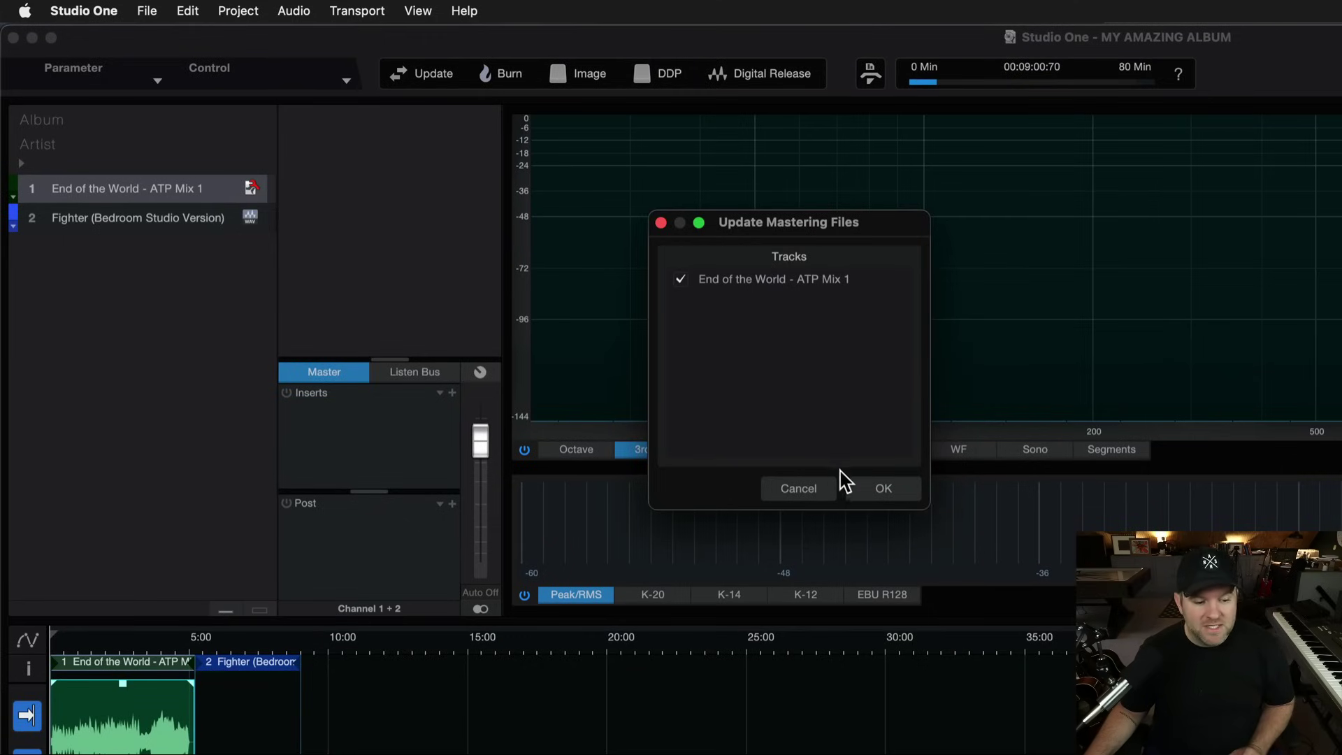
left_click(879, 493)
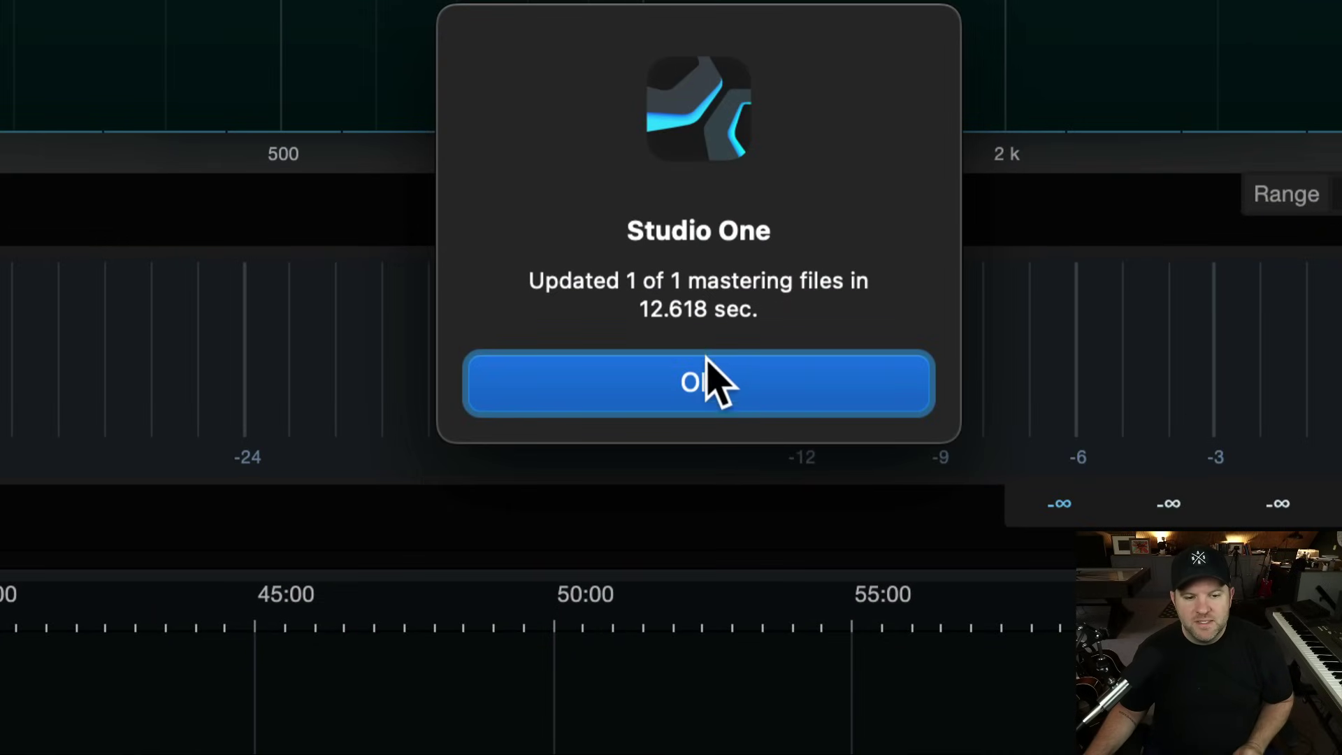
left_click(821, 324)
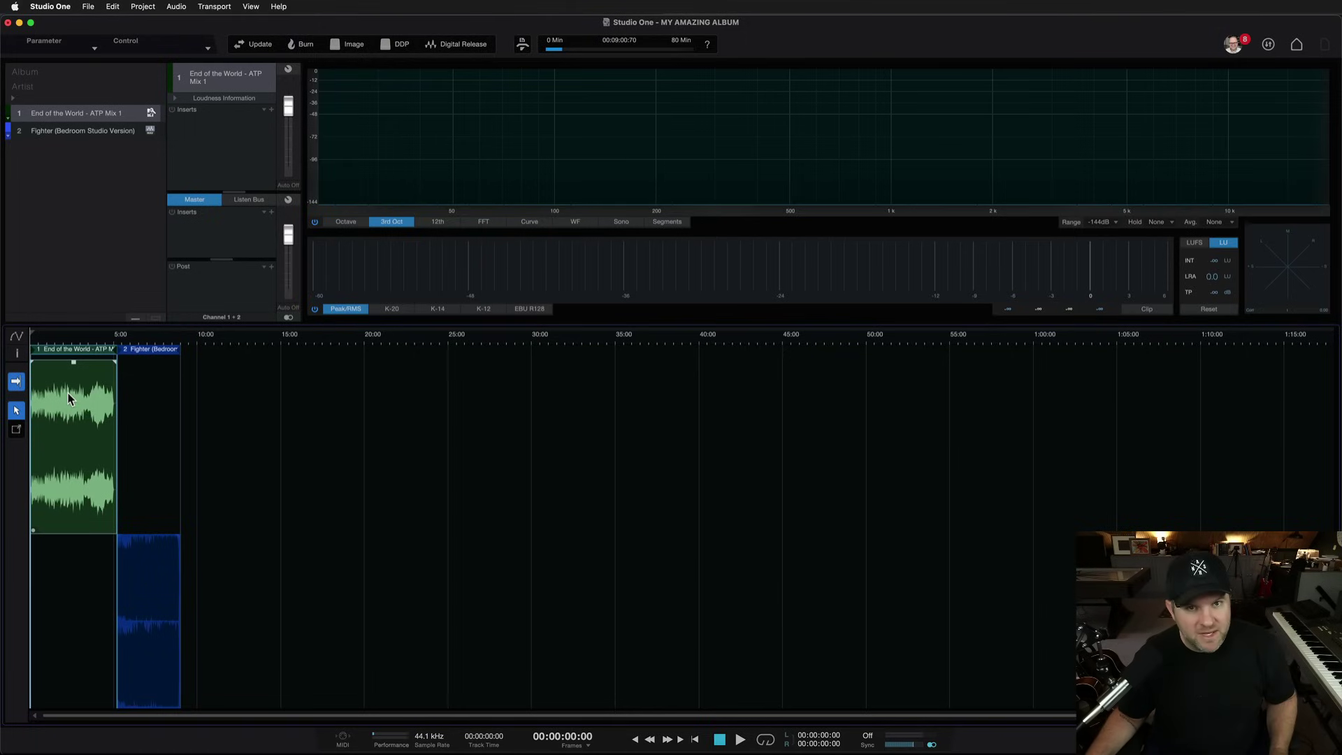
Zoom the album timeline in, drag the analyzer divider down, and select End of the World.
left_click(134, 622)
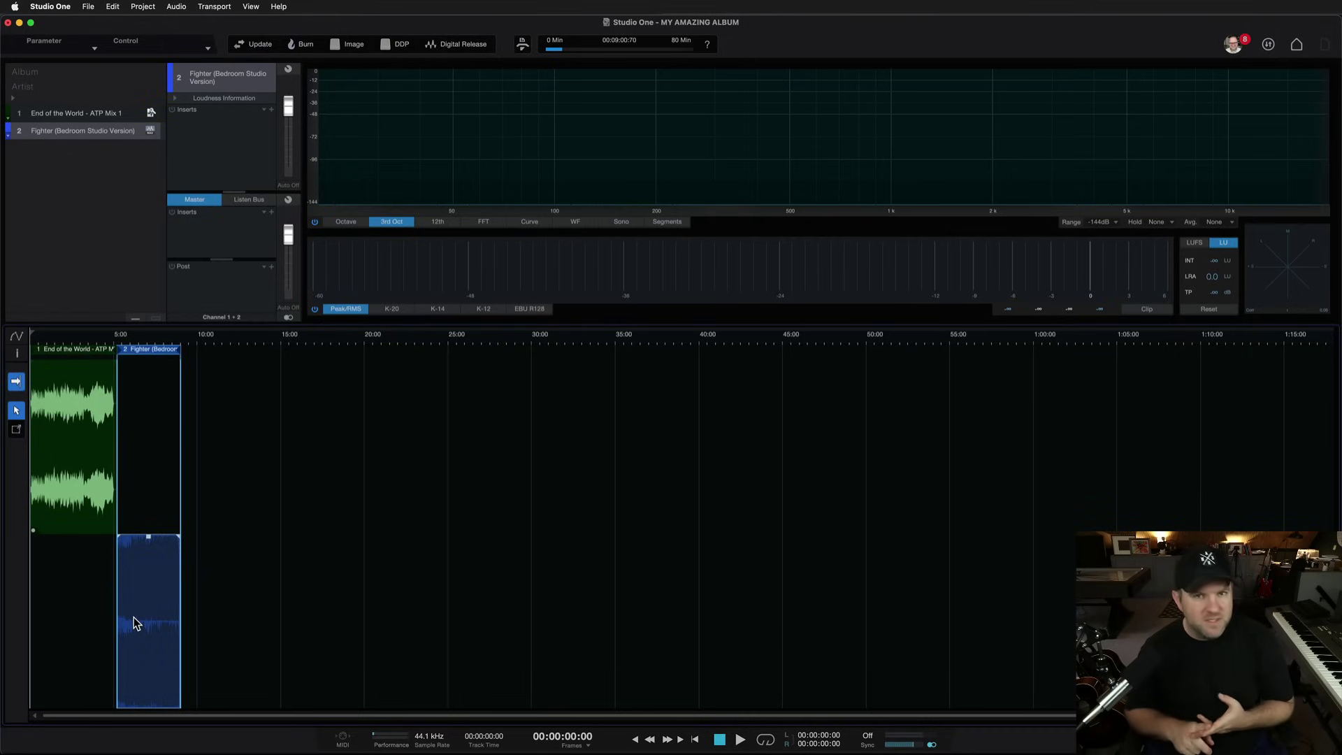
scroll(96, 534, "up", 3)
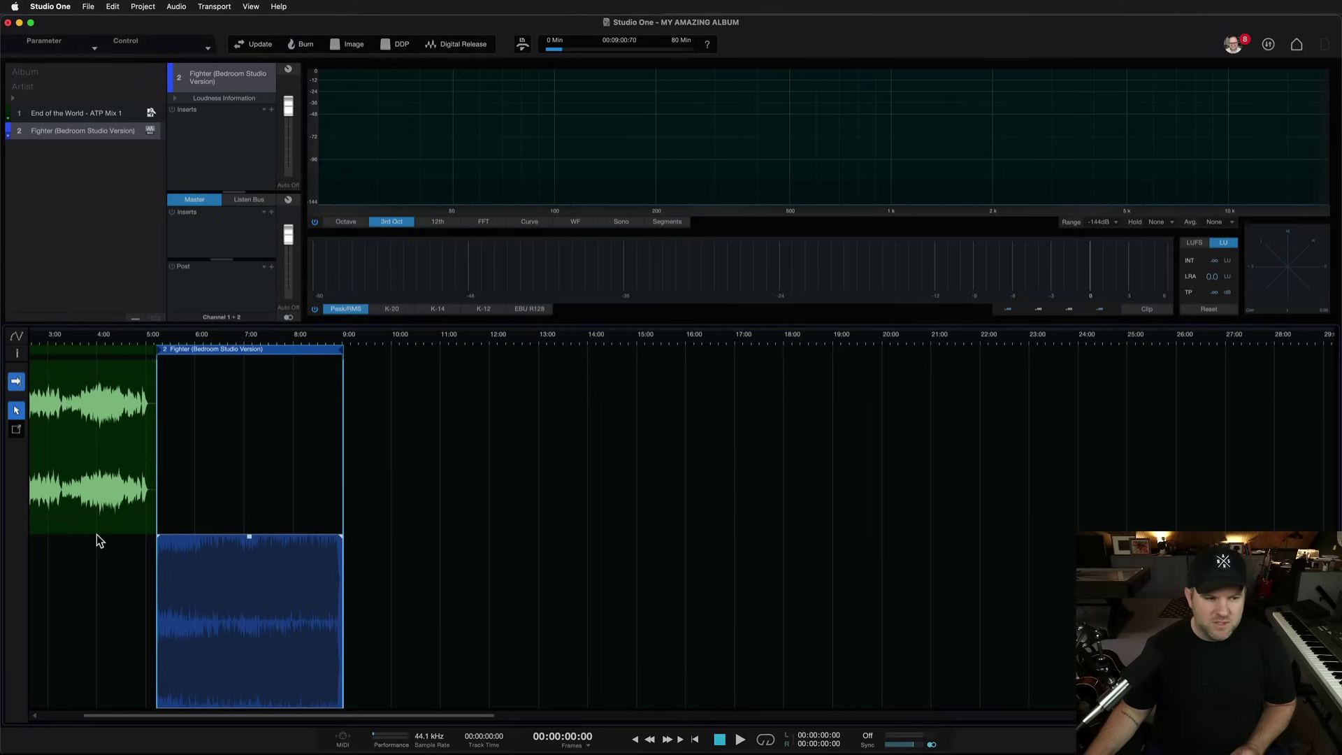
scroll(112, 535, "left", 3)
left_click_drag(240, 324, 227, 518)
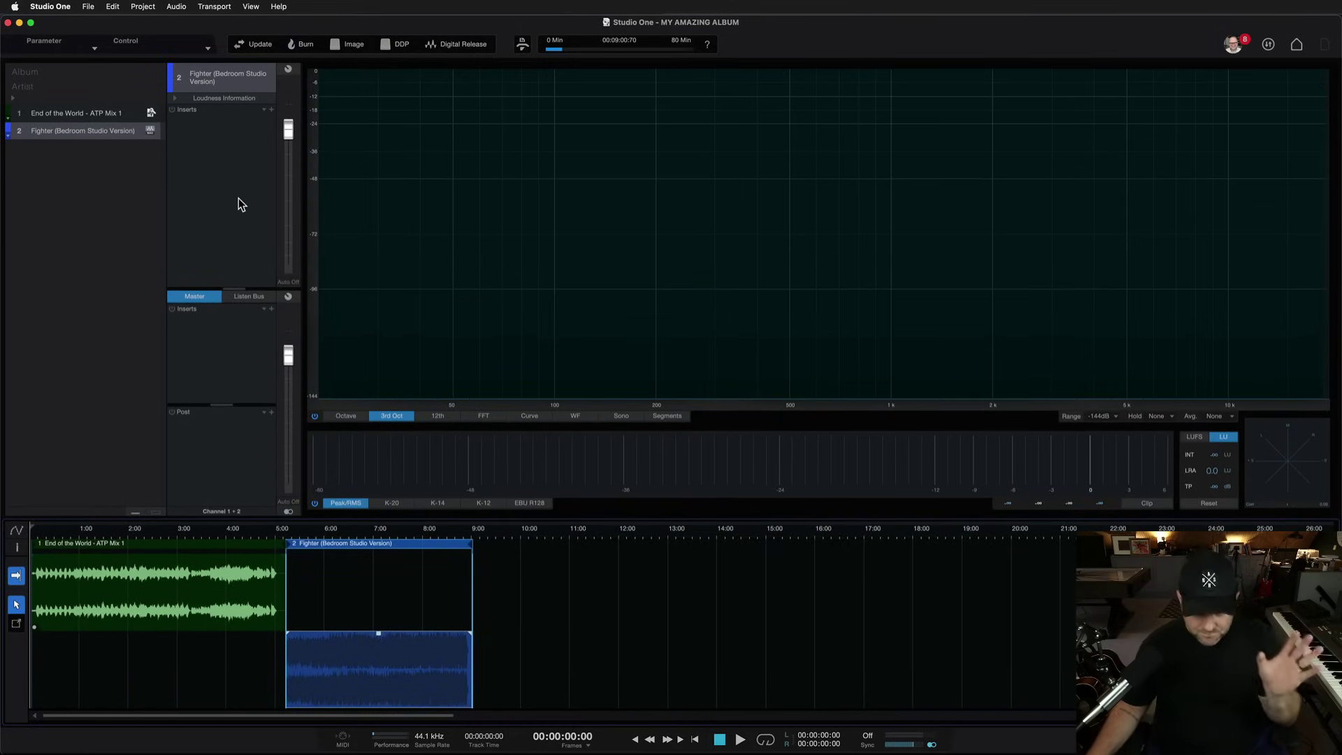
left_click(99, 114)
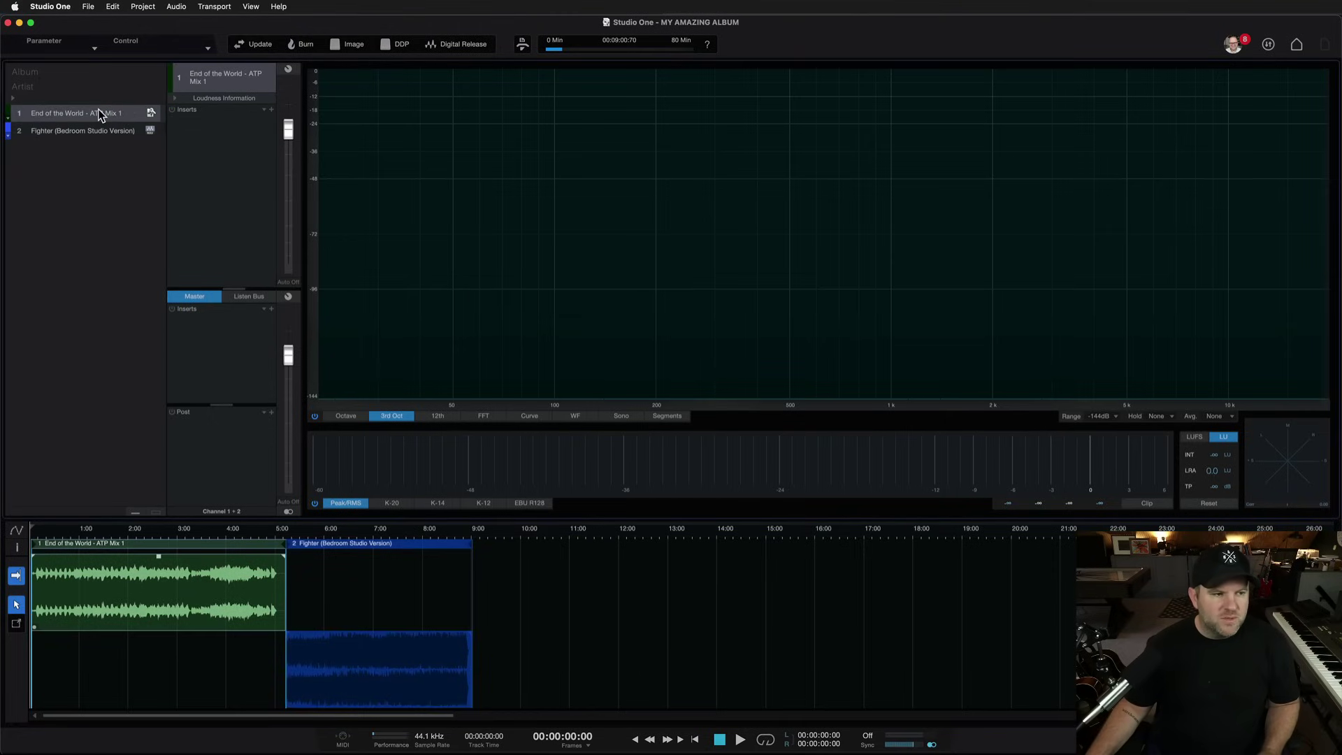
left_click(90, 124)
left_click(90, 116)
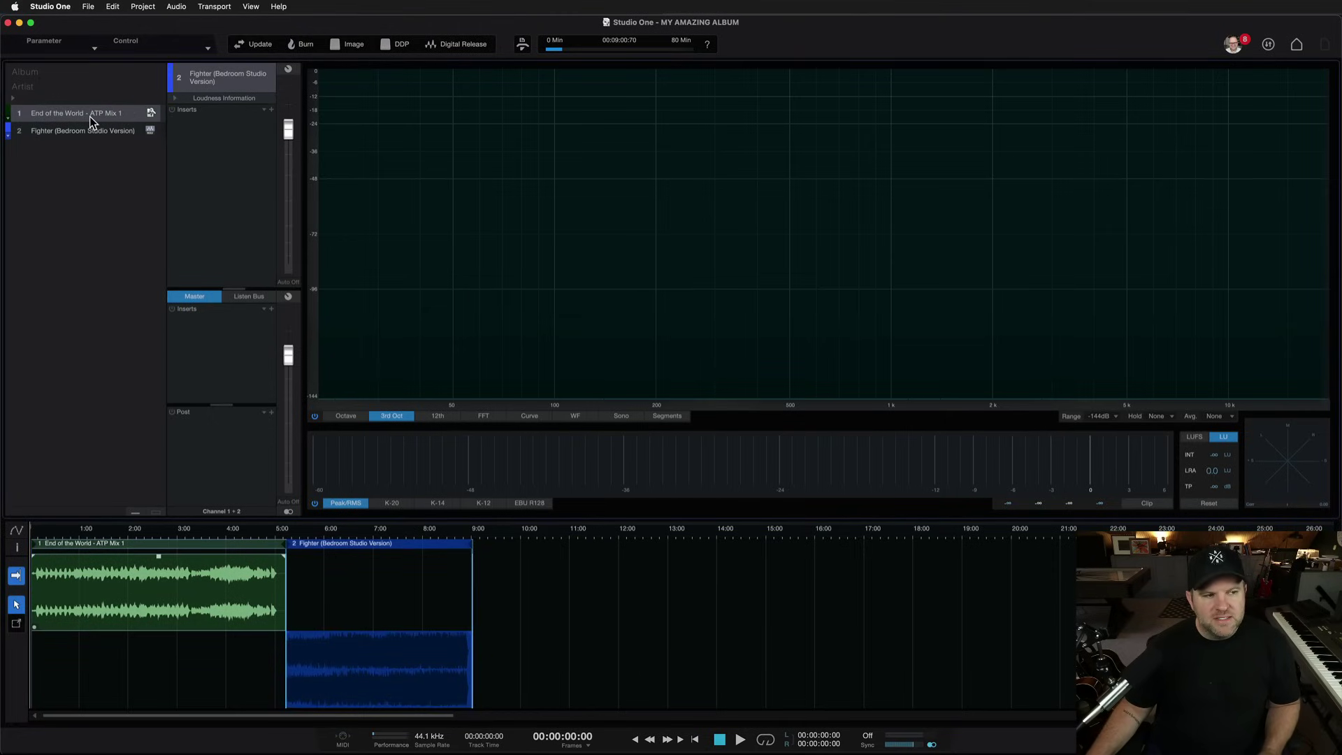
Enter MY AMAZING EP as the album title.
left_click(12, 101)
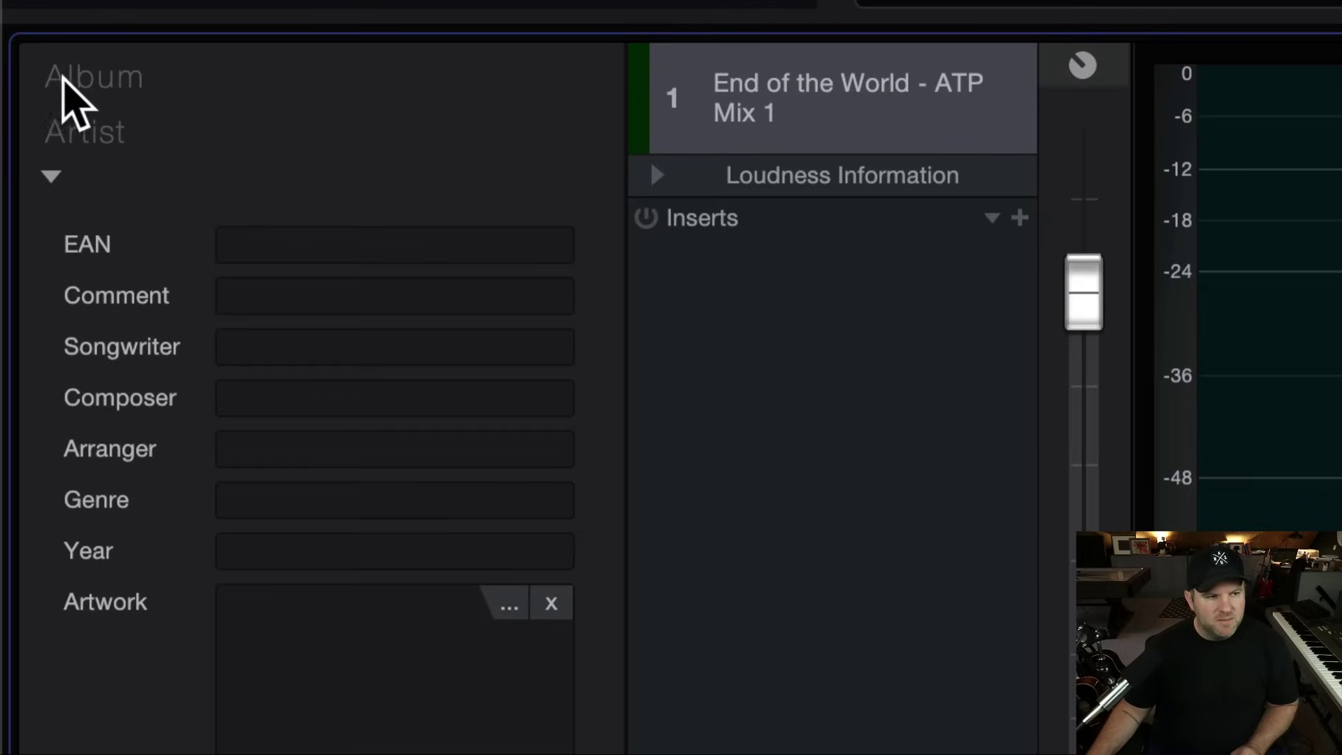
left_click(40, 73)
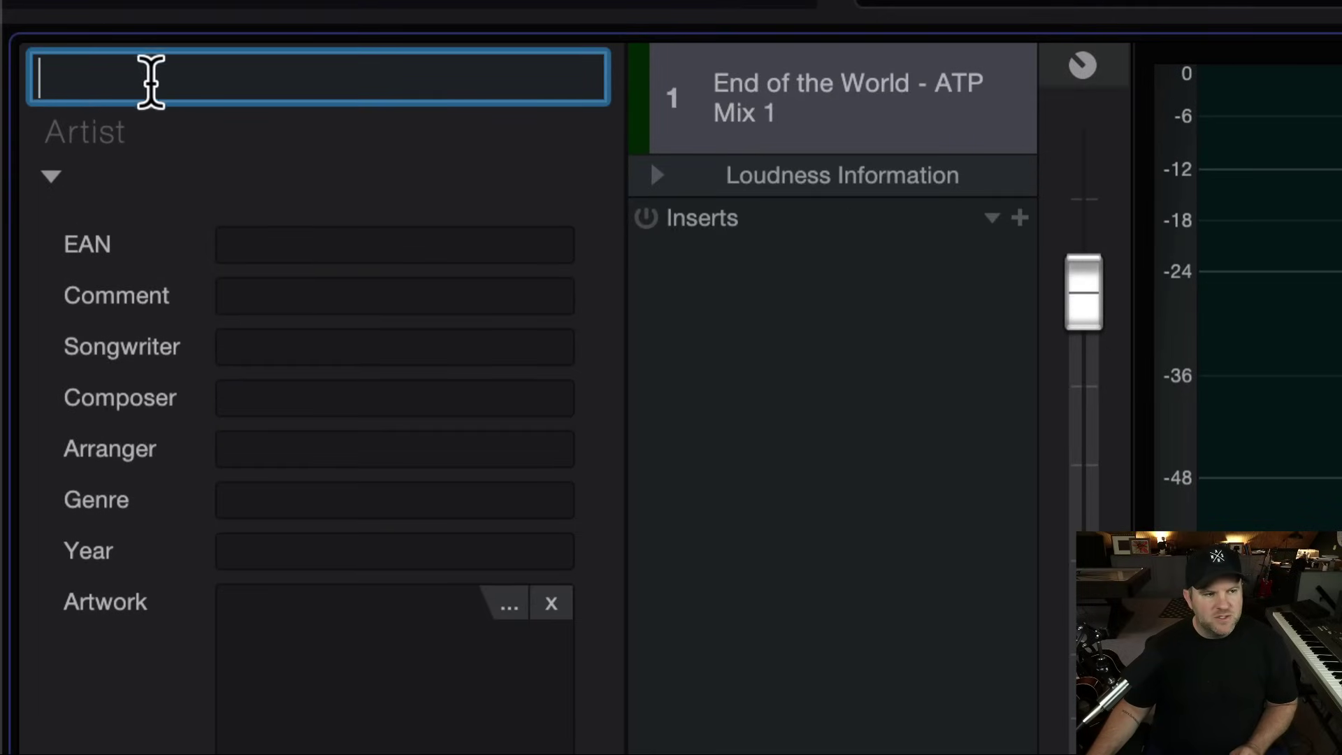
type("MY AM")
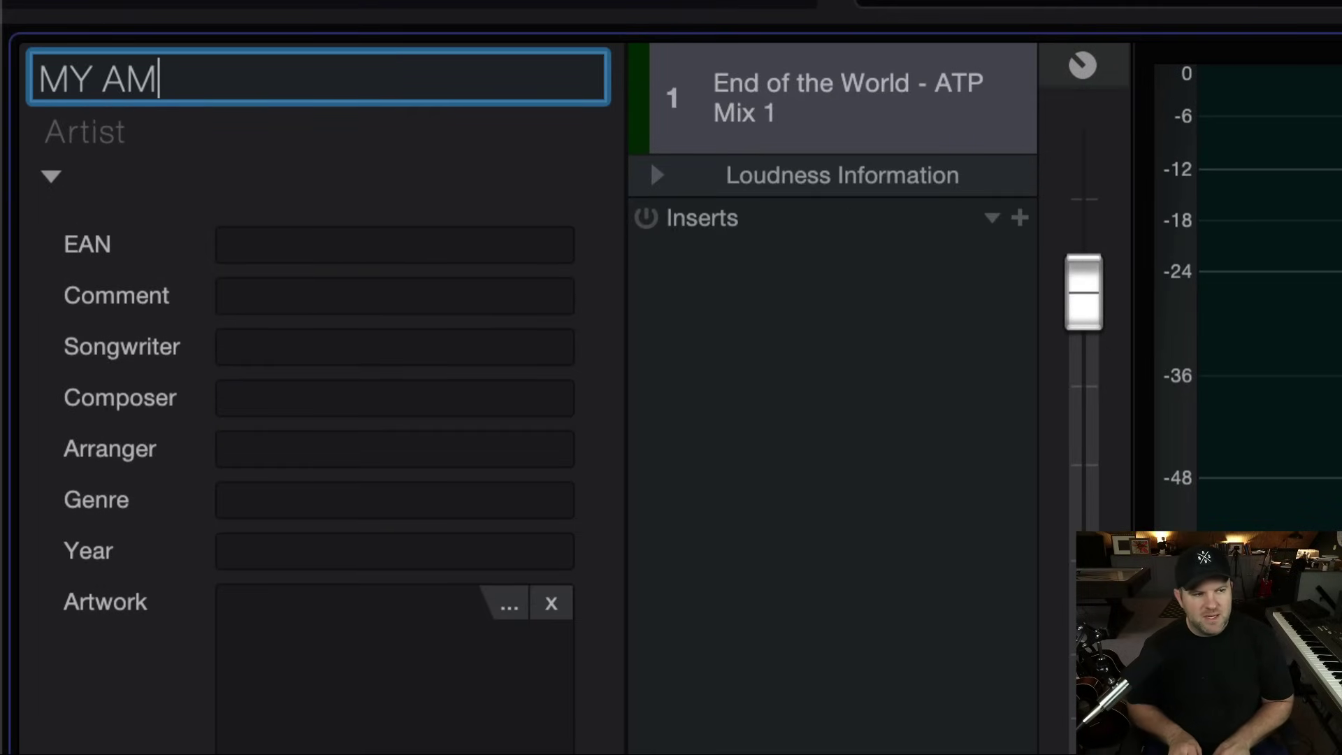
type("AZING EP")
key("Tab")
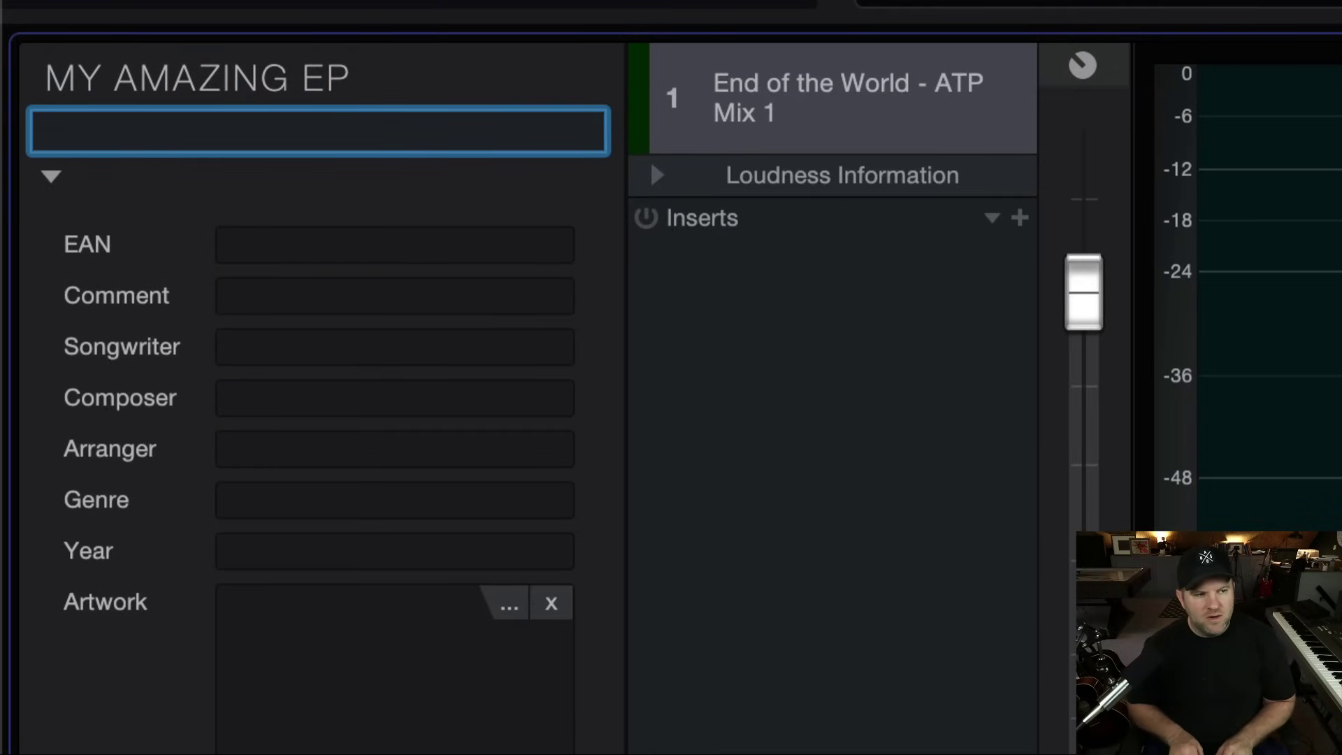
Fill in the artist's name below the title and collapse the album metadata fields.
type("Joseph Mc")
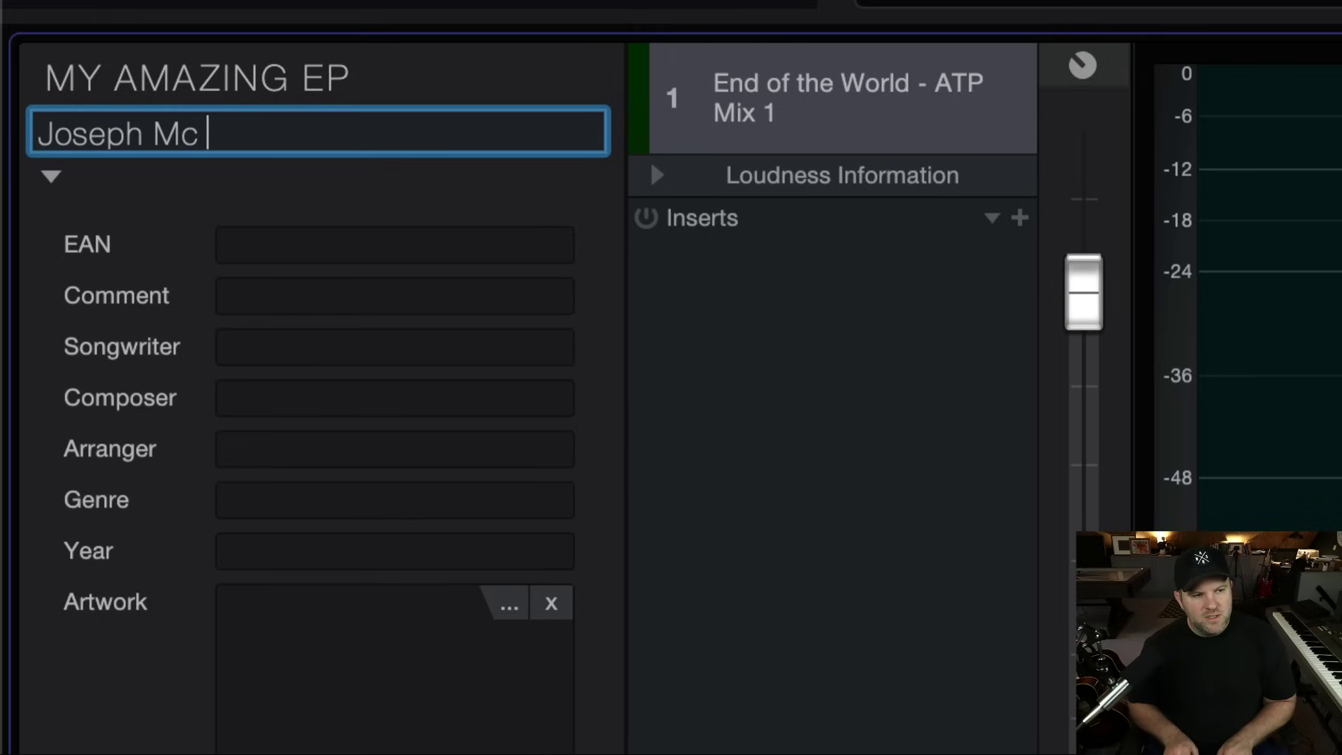
key("BackSpace")
type("Gr")
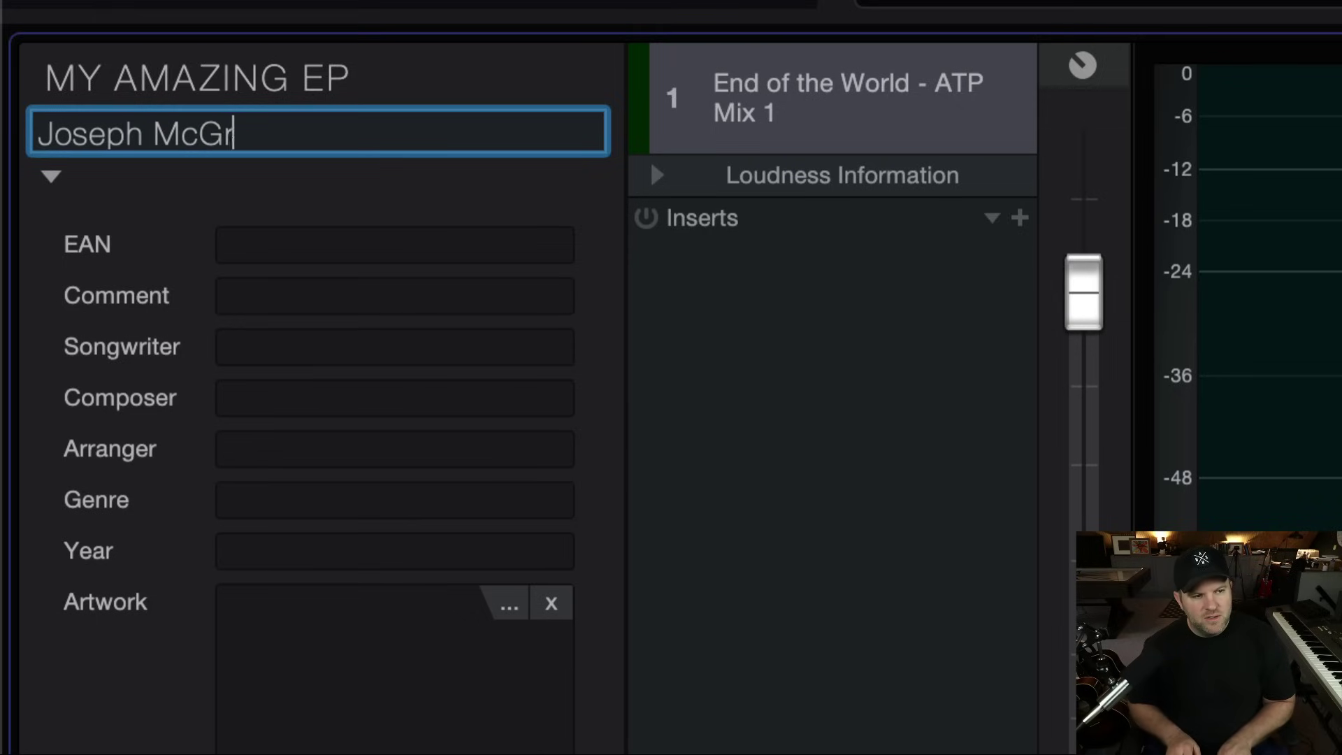
type("egorson")
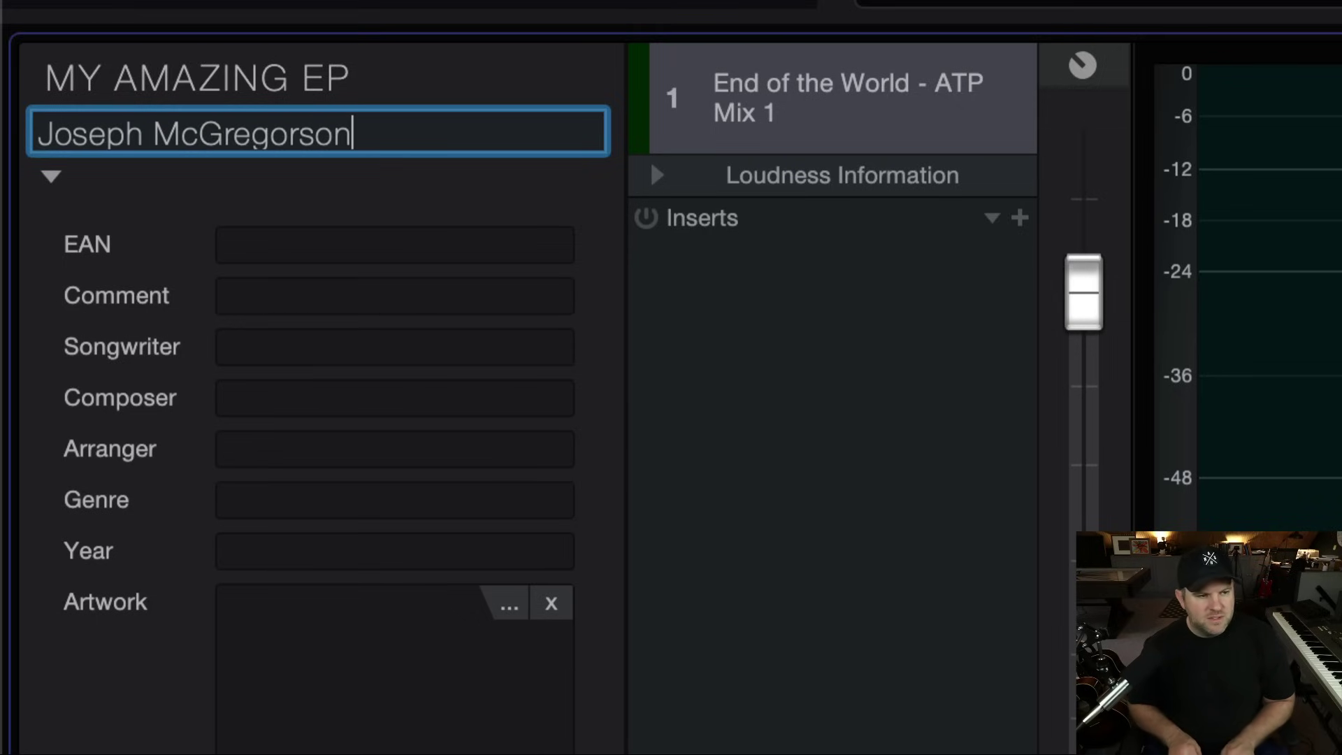
key("Return")
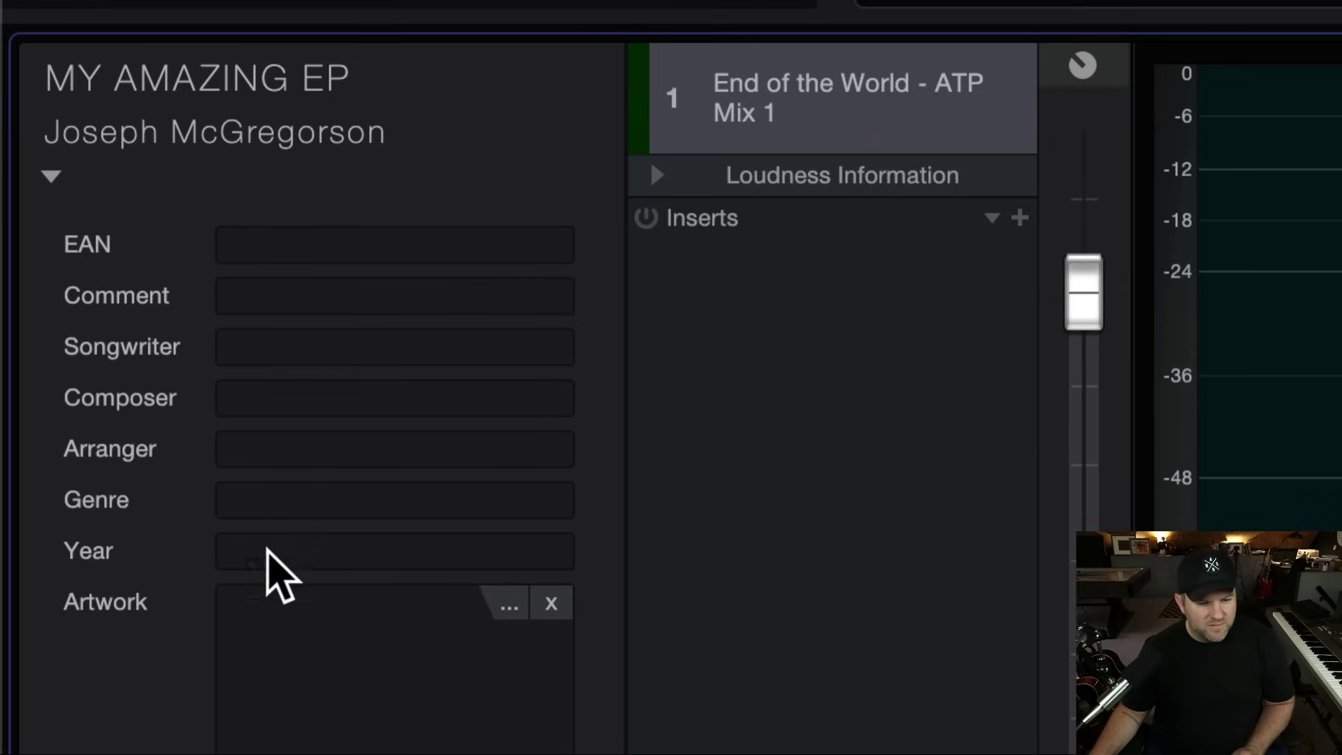
left_click(42, 158)
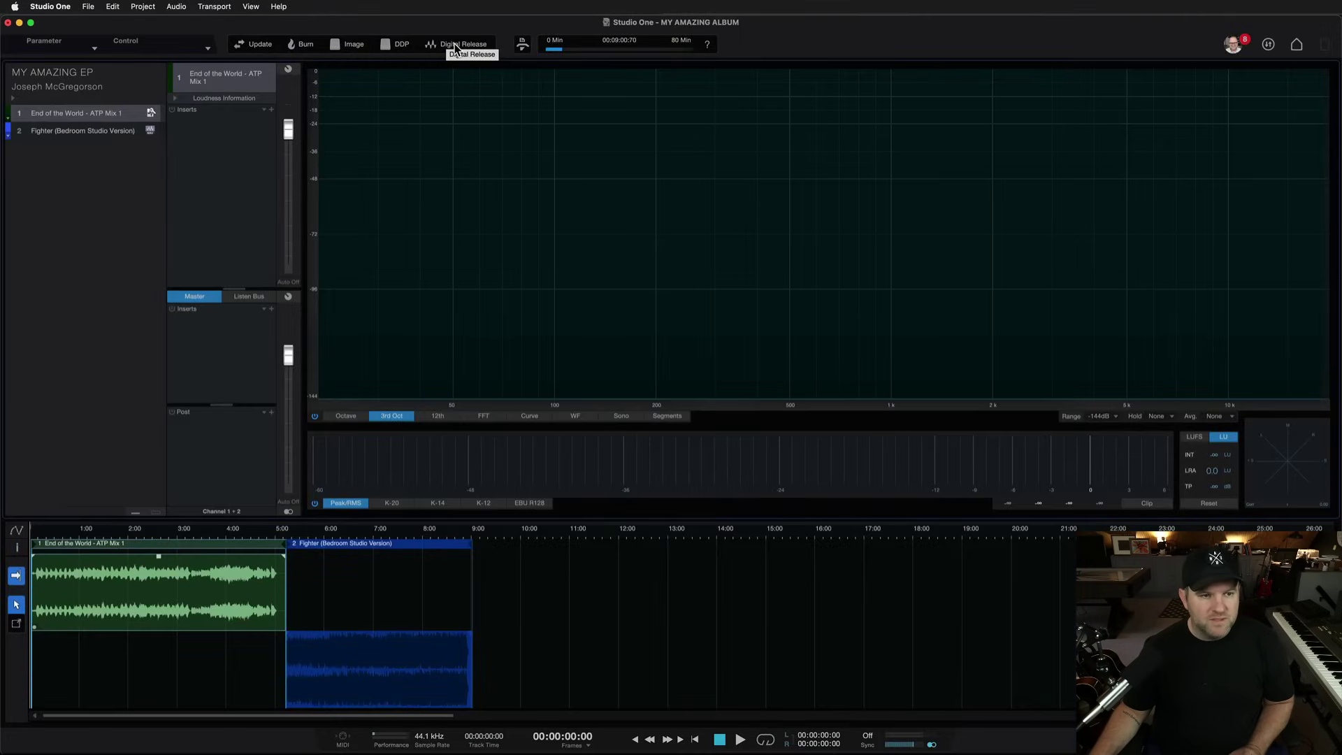
left_click(517, 76)
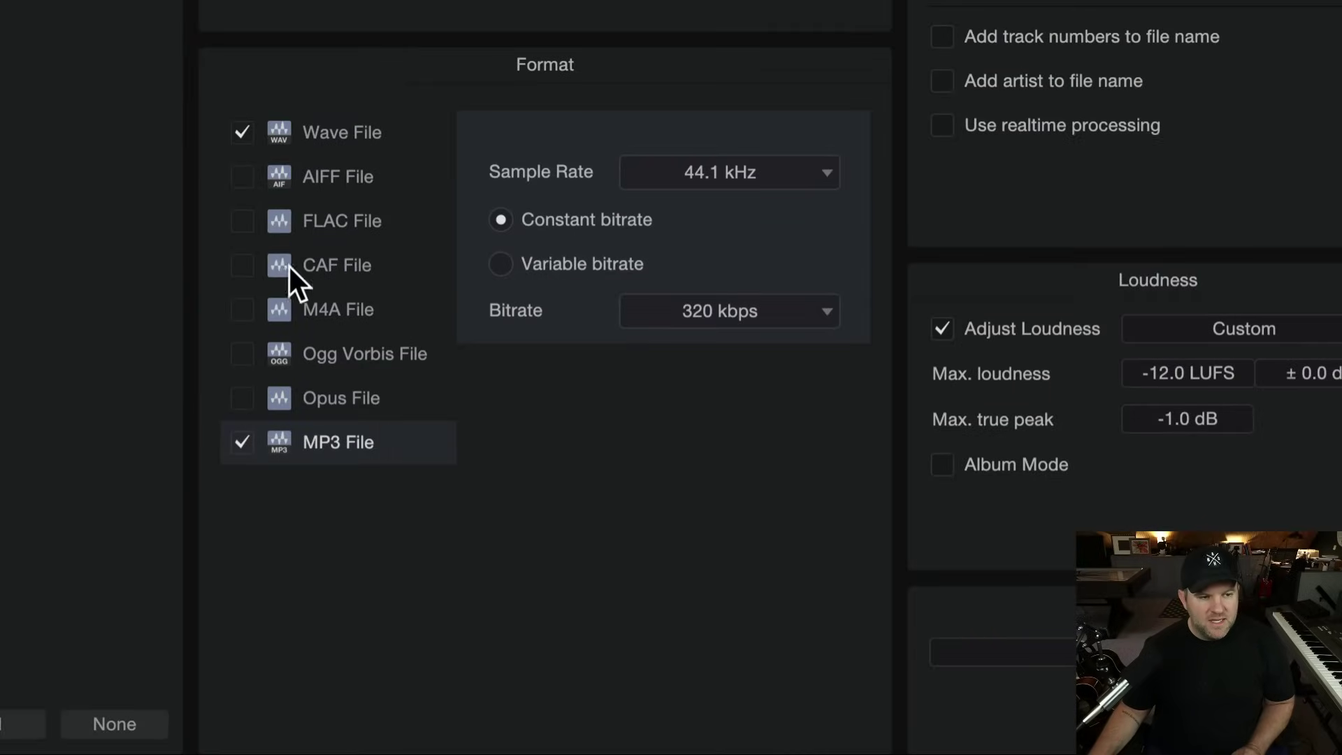
left_click(242, 265)
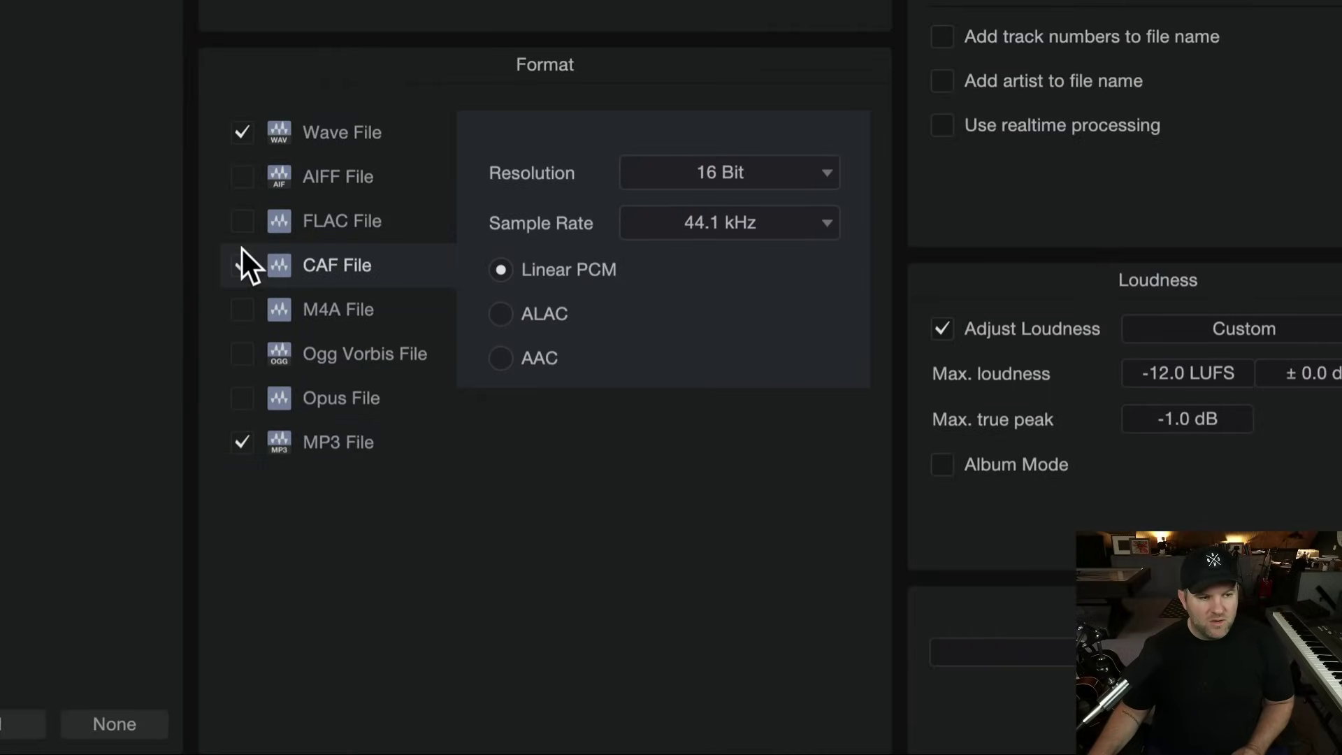
left_click(241, 176)
left_click(242, 221)
left_click(241, 310)
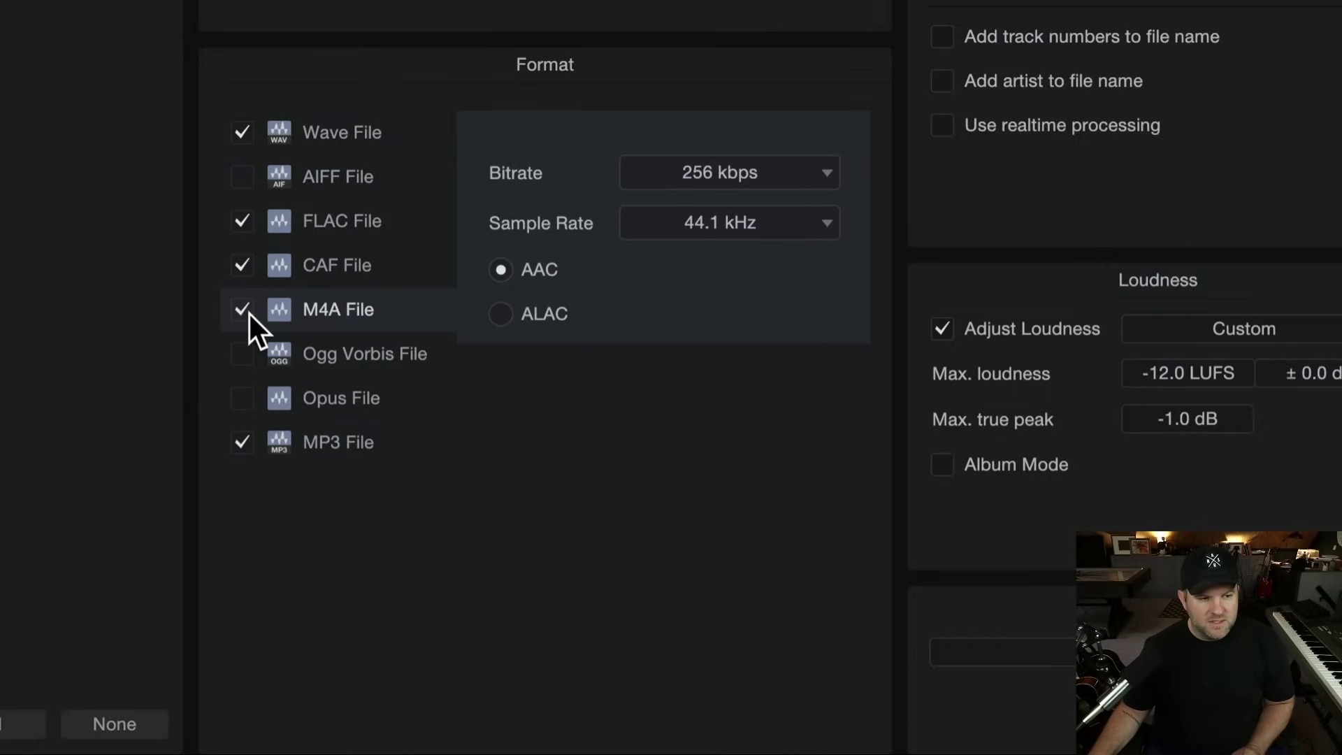
left_click(241, 179)
left_click(241, 352)
left_click(245, 397)
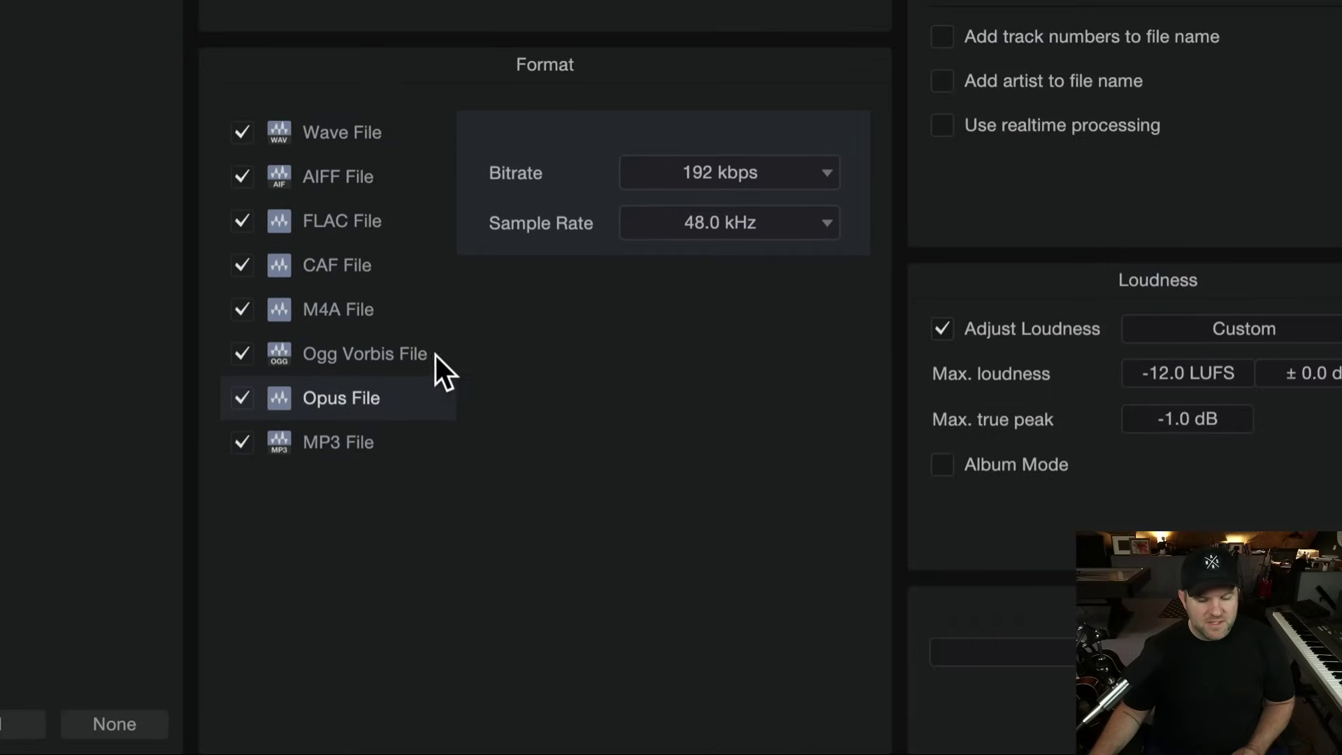
left_click(654, 449)
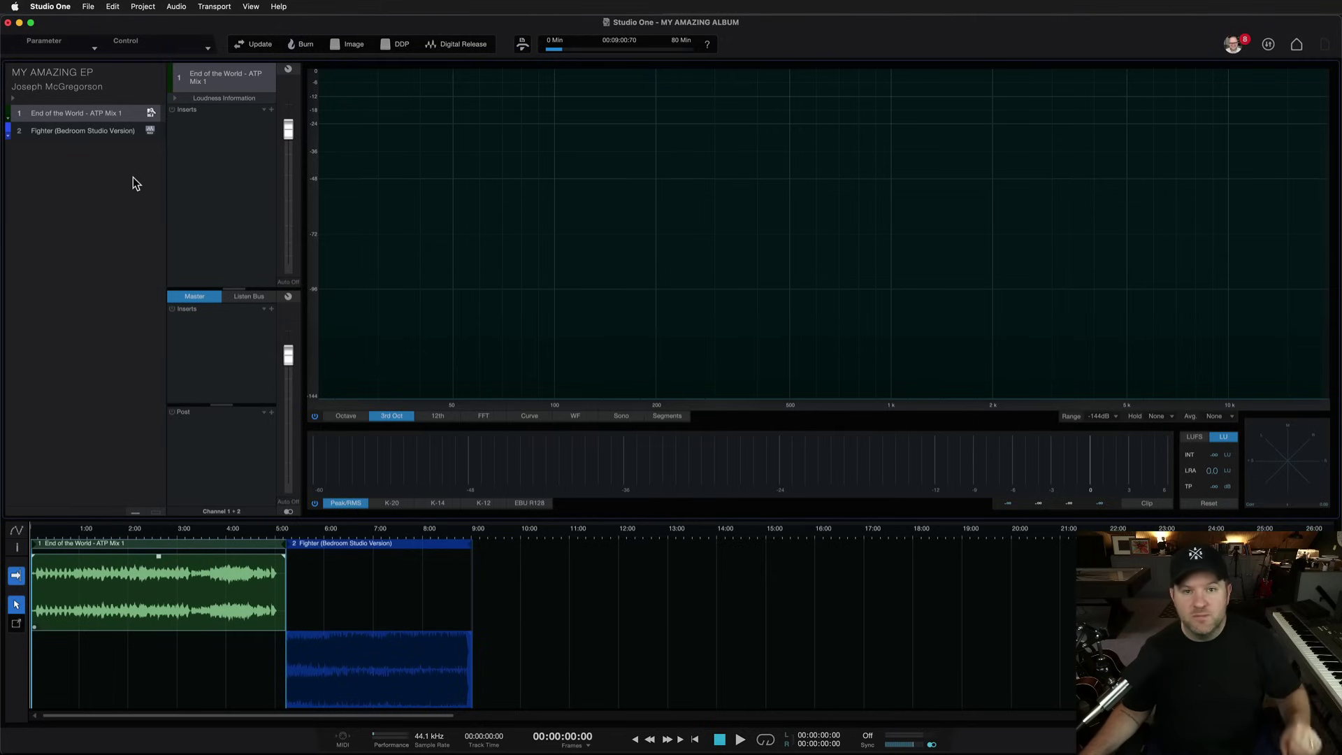
Insert Limiter² on the master output, set its input gain to 7.26 dB and close it.
left_click(270, 309)
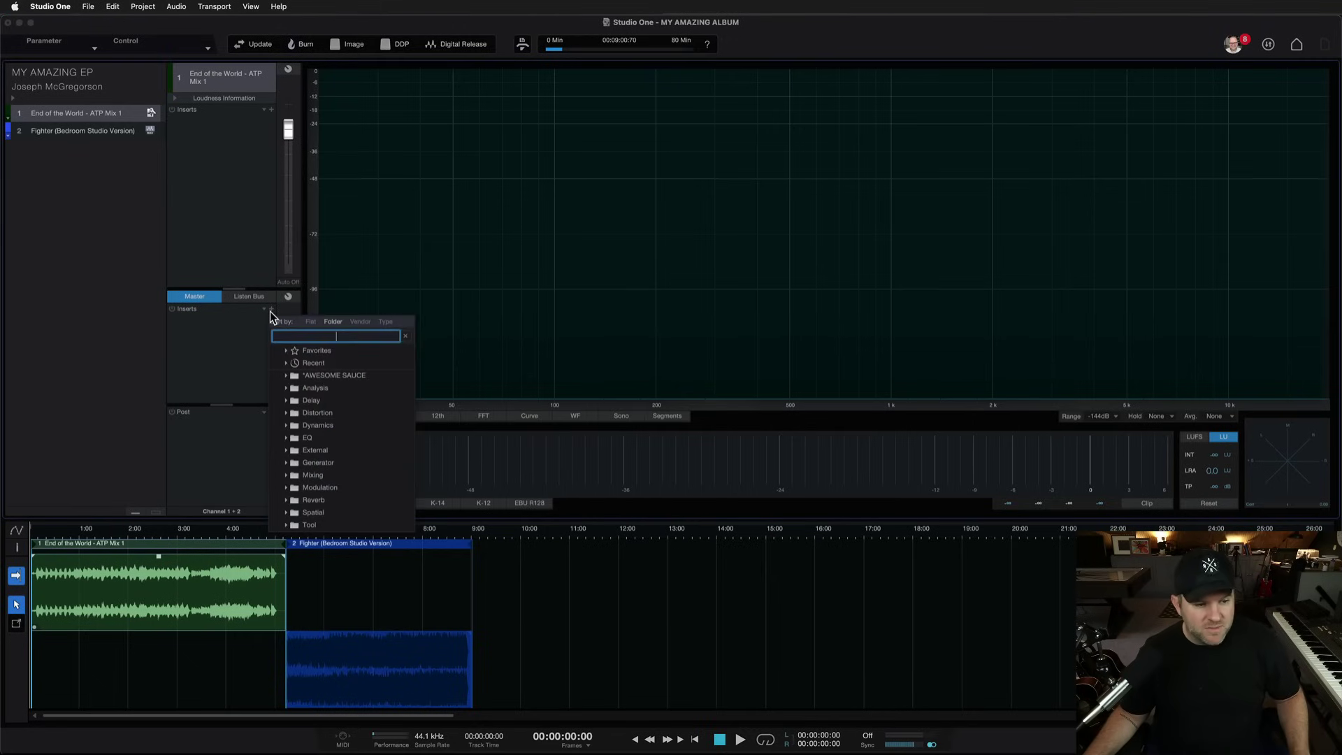
type("limiter")
key("Return")
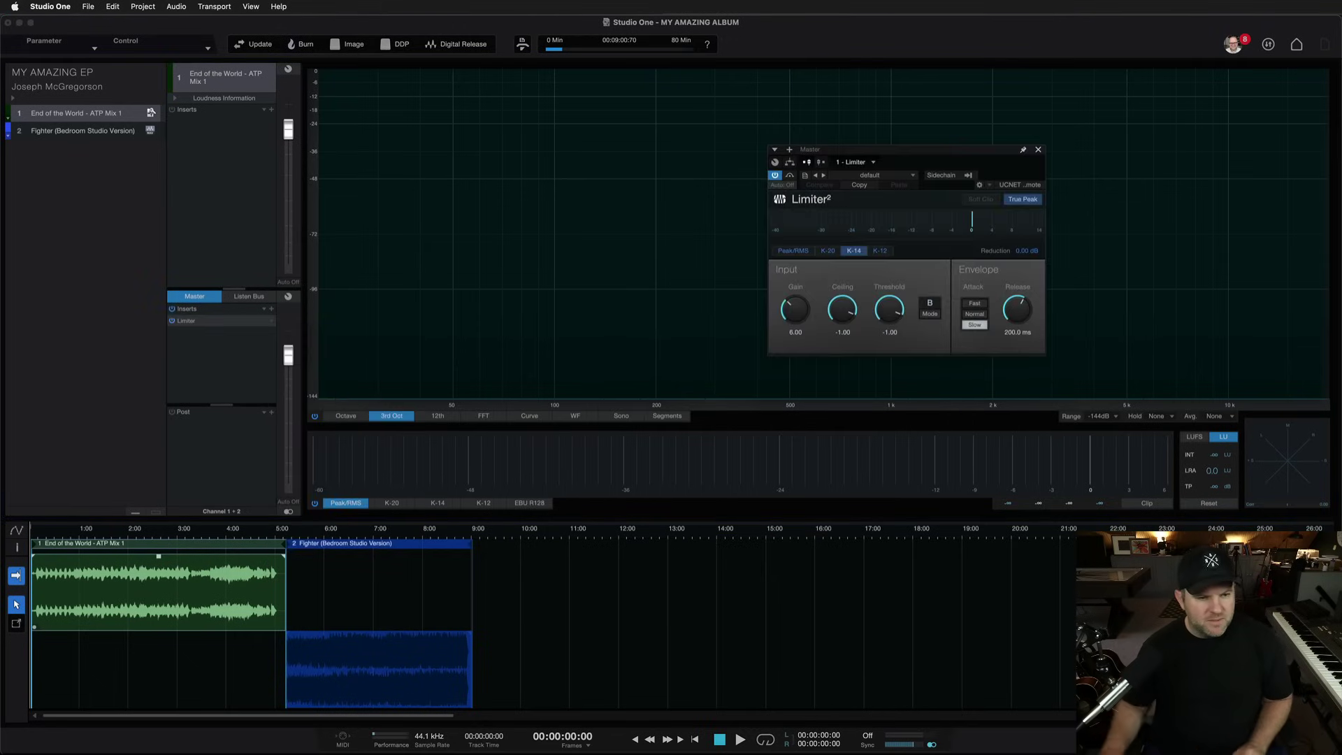
left_click_drag(923, 152, 719, 133)
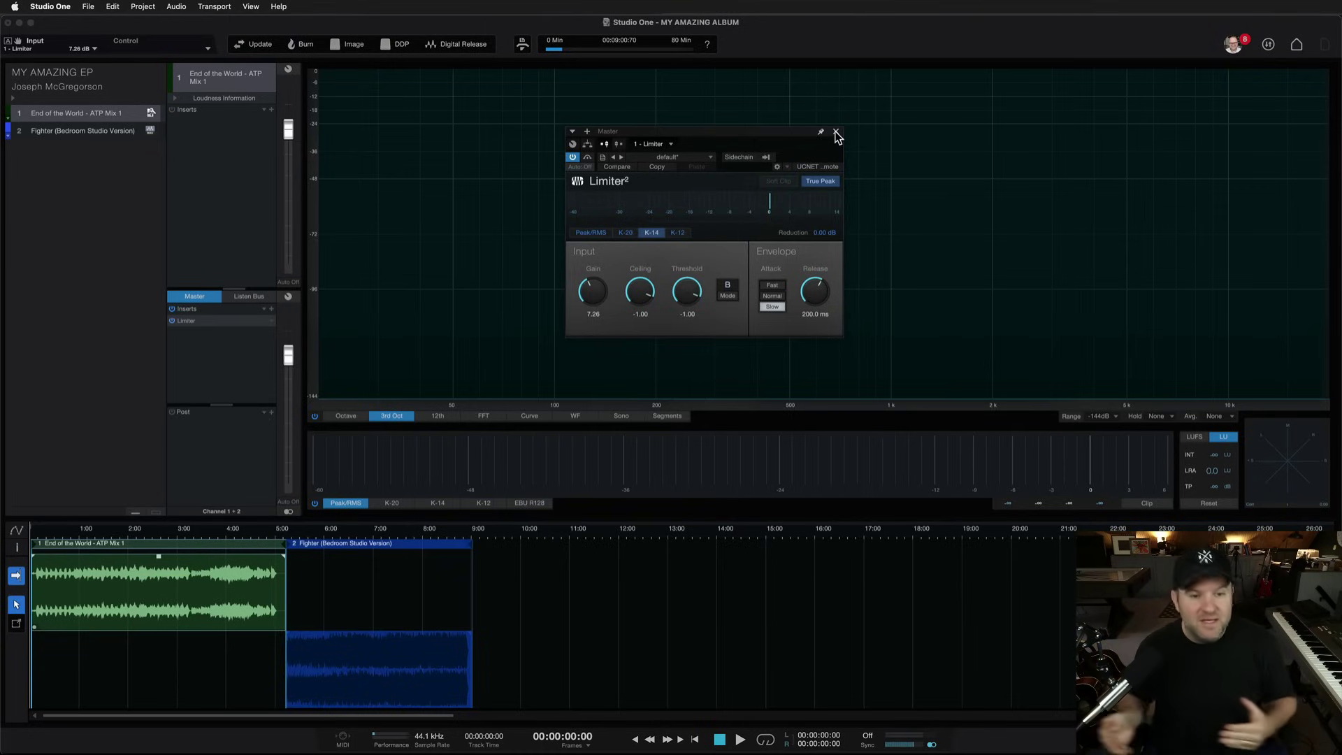
left_click(837, 133)
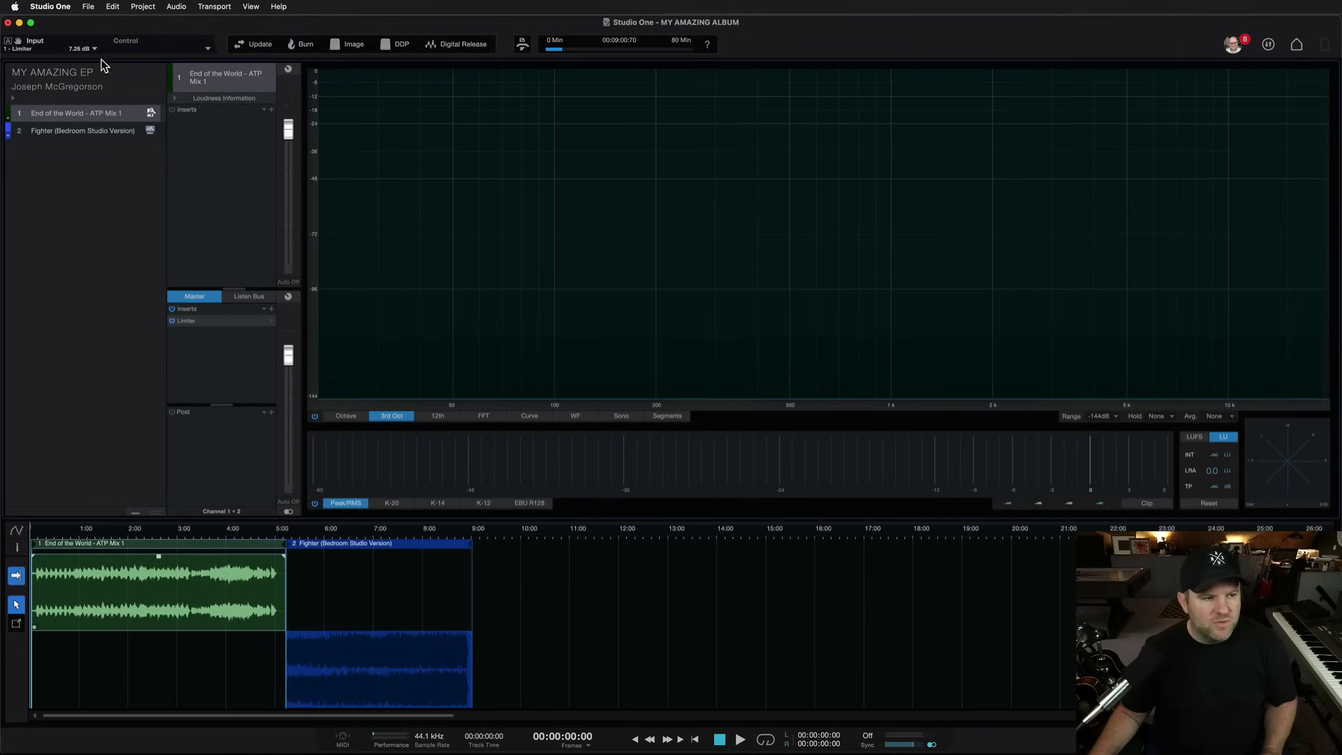
left_click(48, 131)
left_click(49, 108)
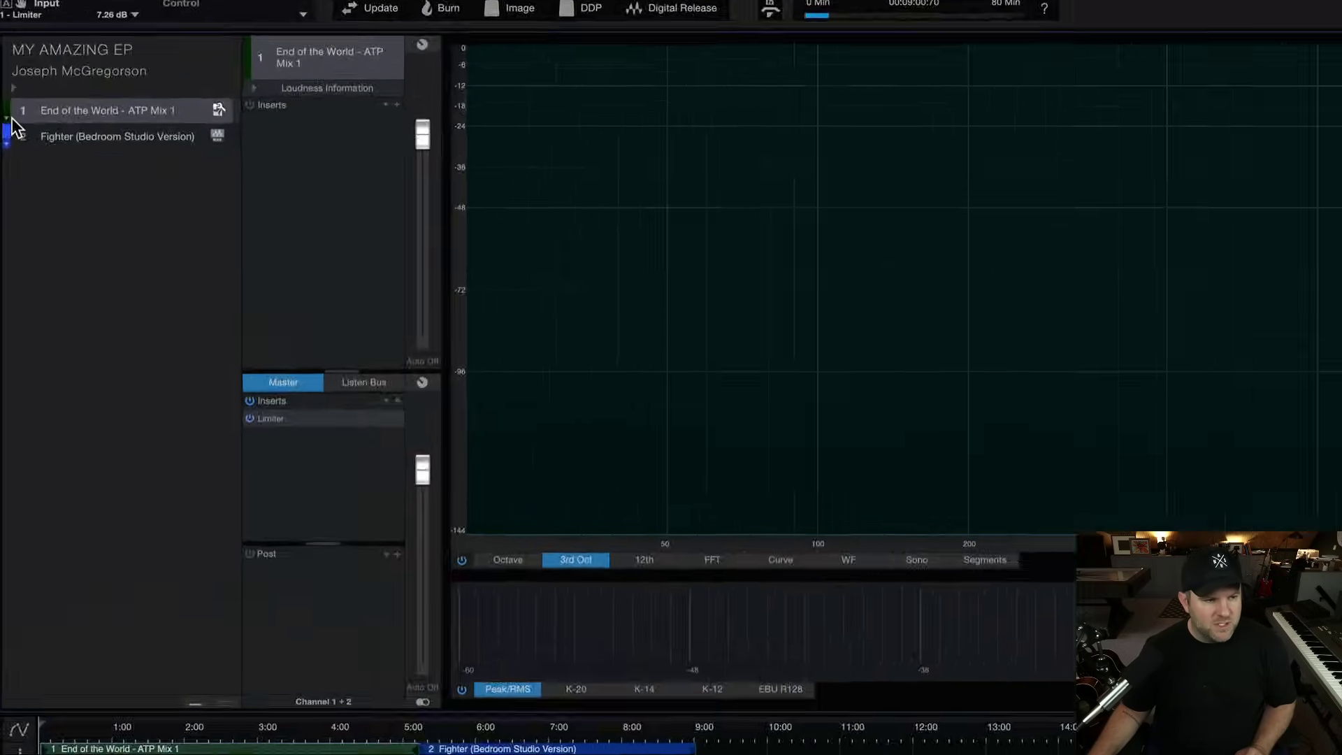
left_click(6, 119)
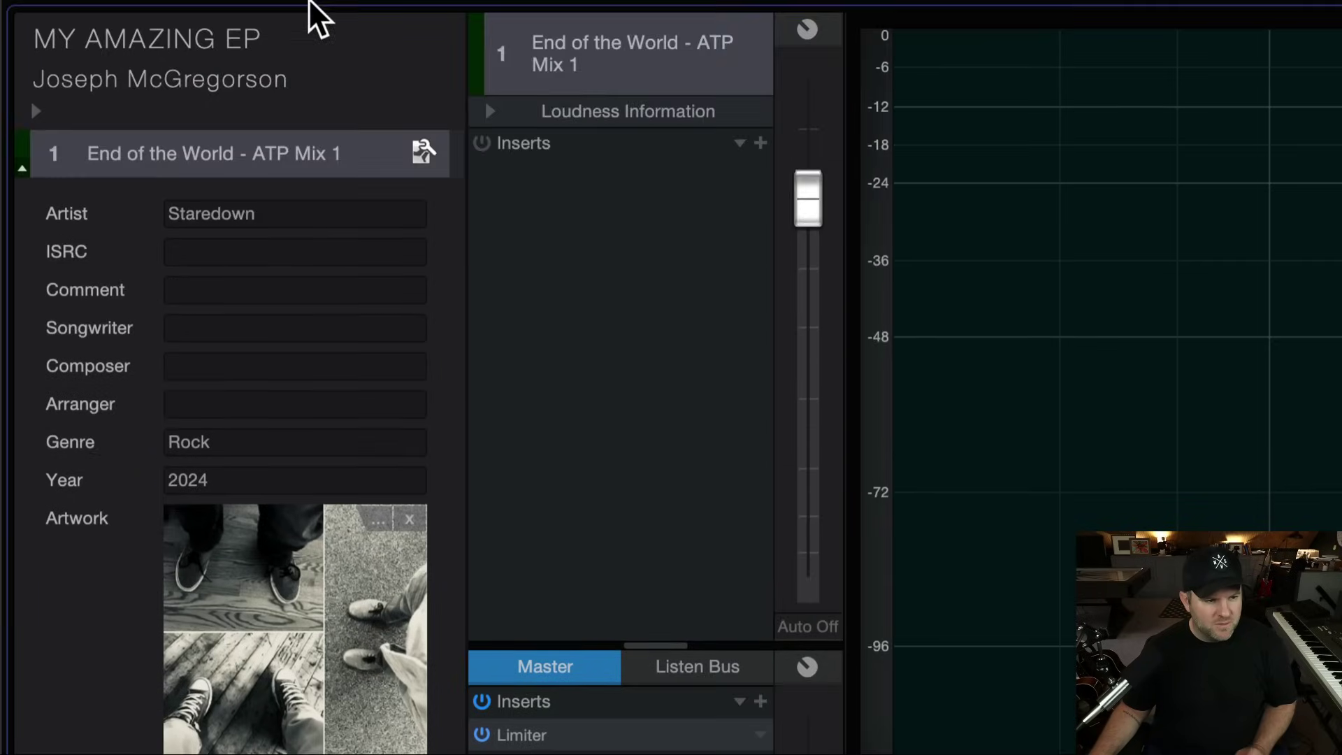
left_click(21, 169)
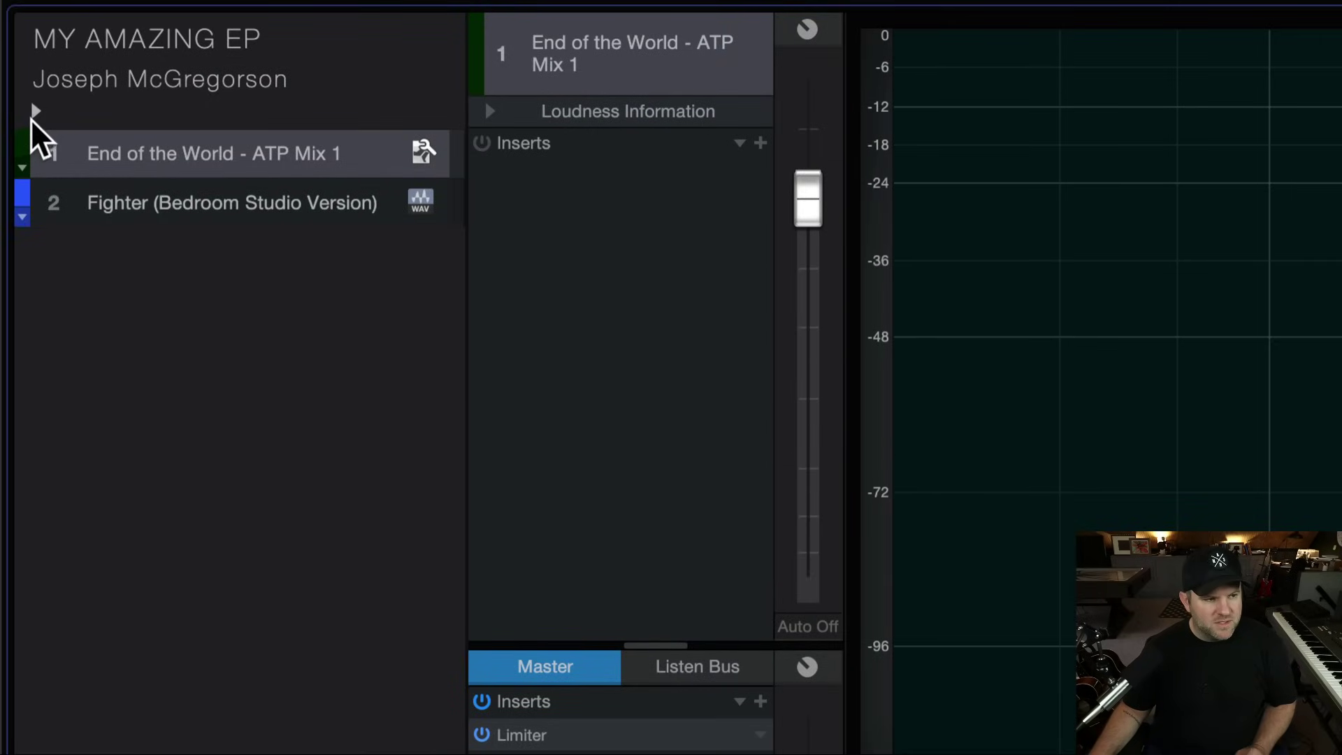
left_click(36, 111)
left_click(35, 111)
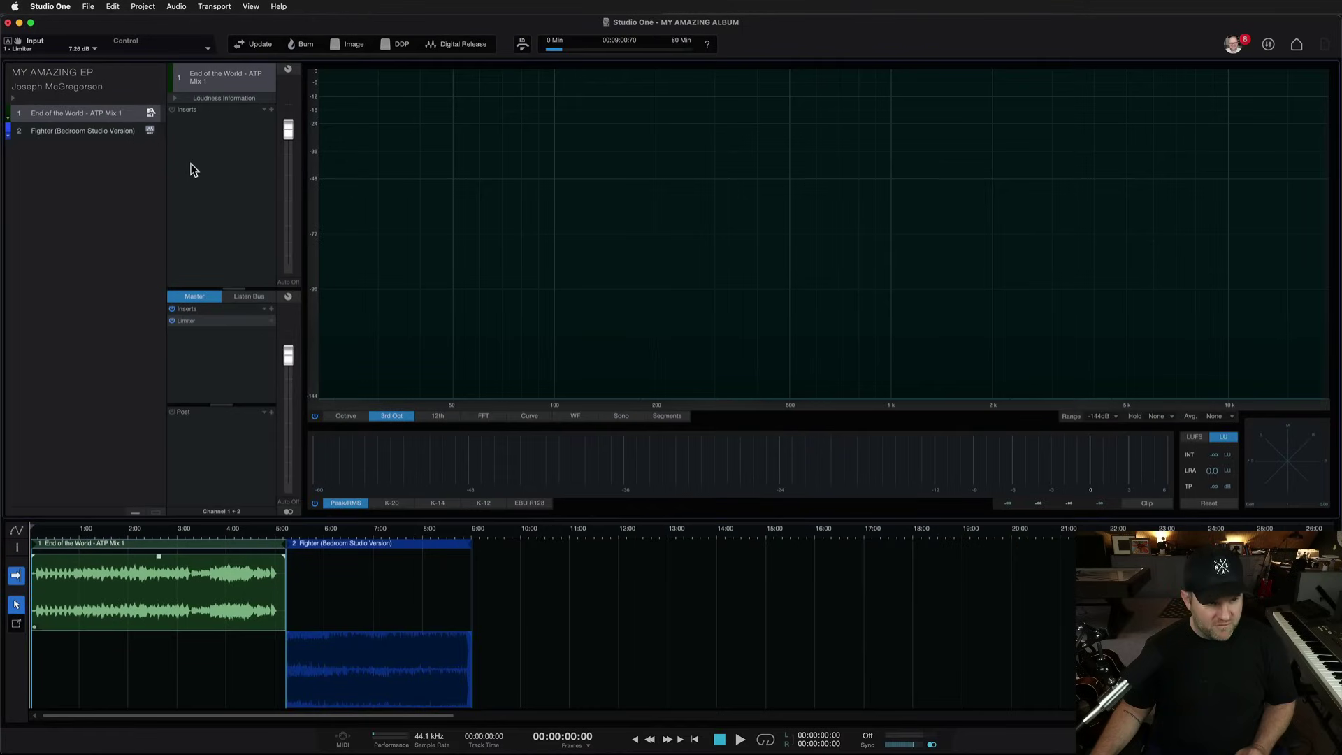
Drag Pro EQ from the effects browser onto the End of the World song.
left_click(100, 131)
left_click(100, 117)
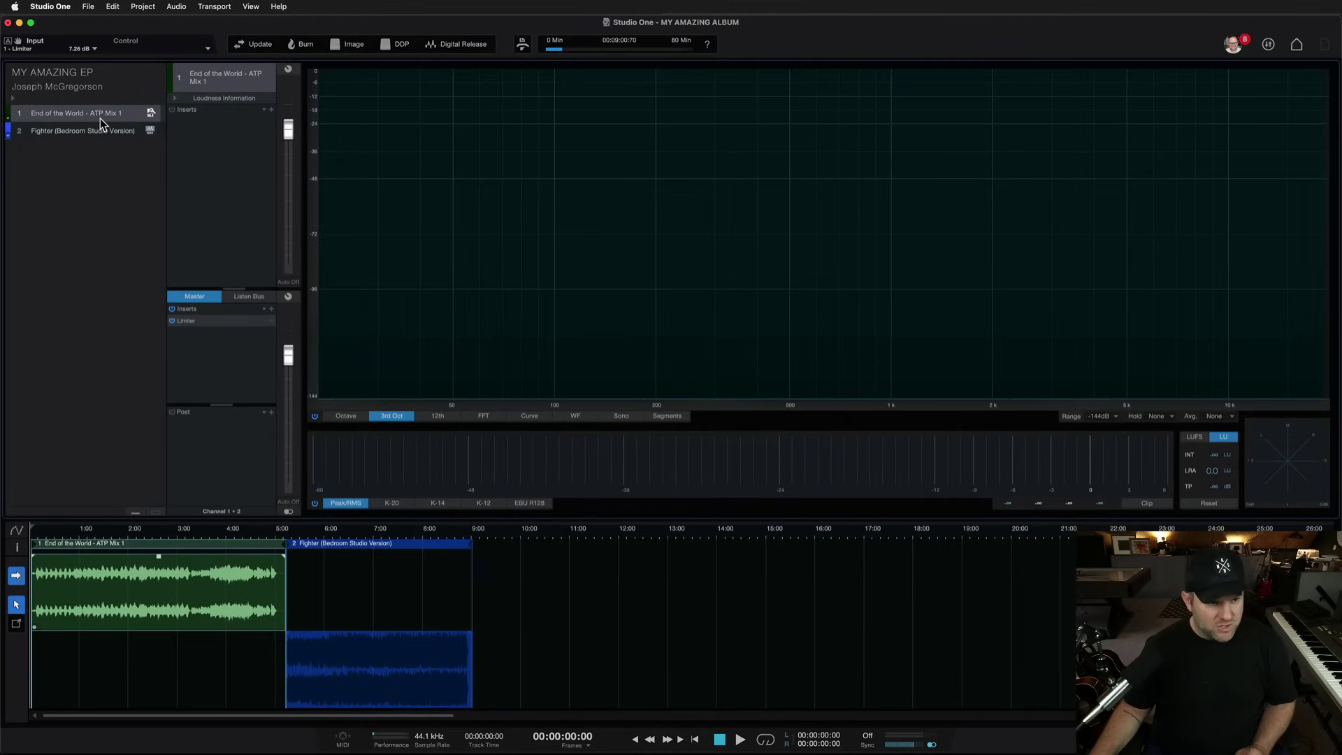
key("F5")
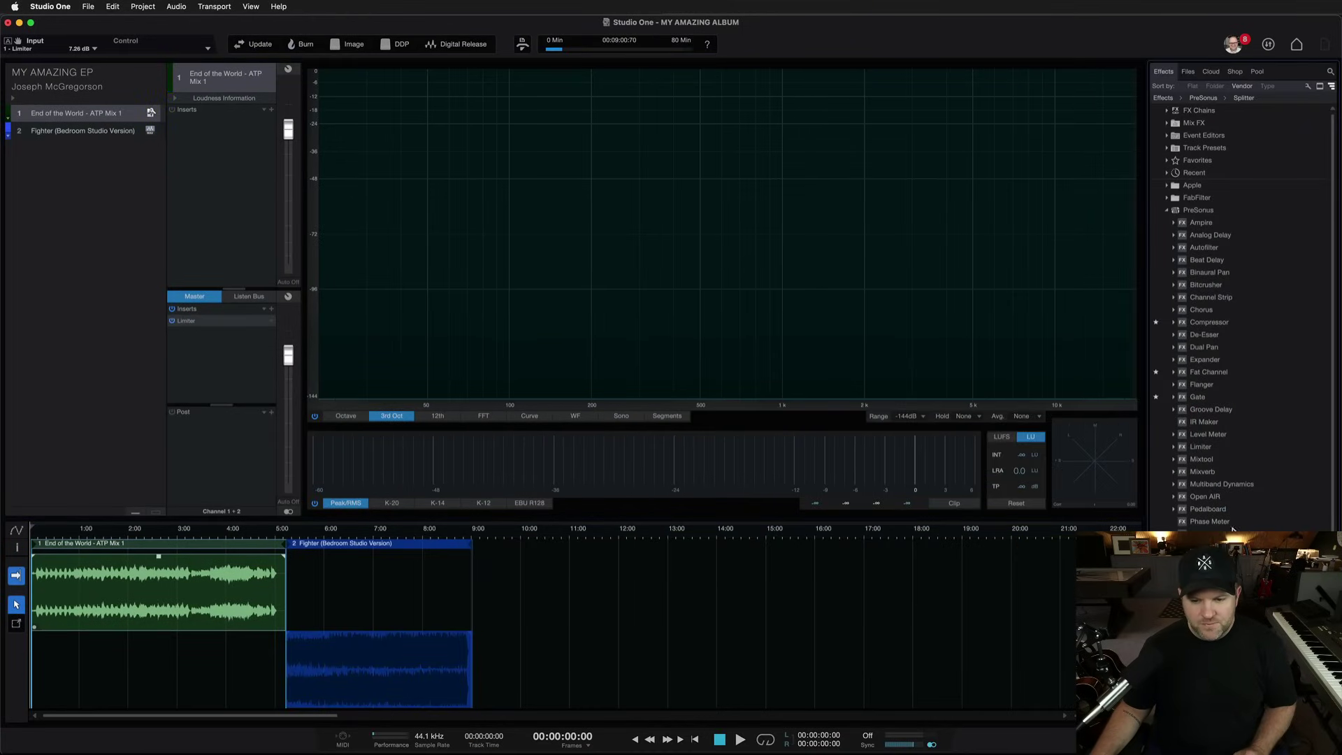
left_click_drag(260, 183, 201, 180)
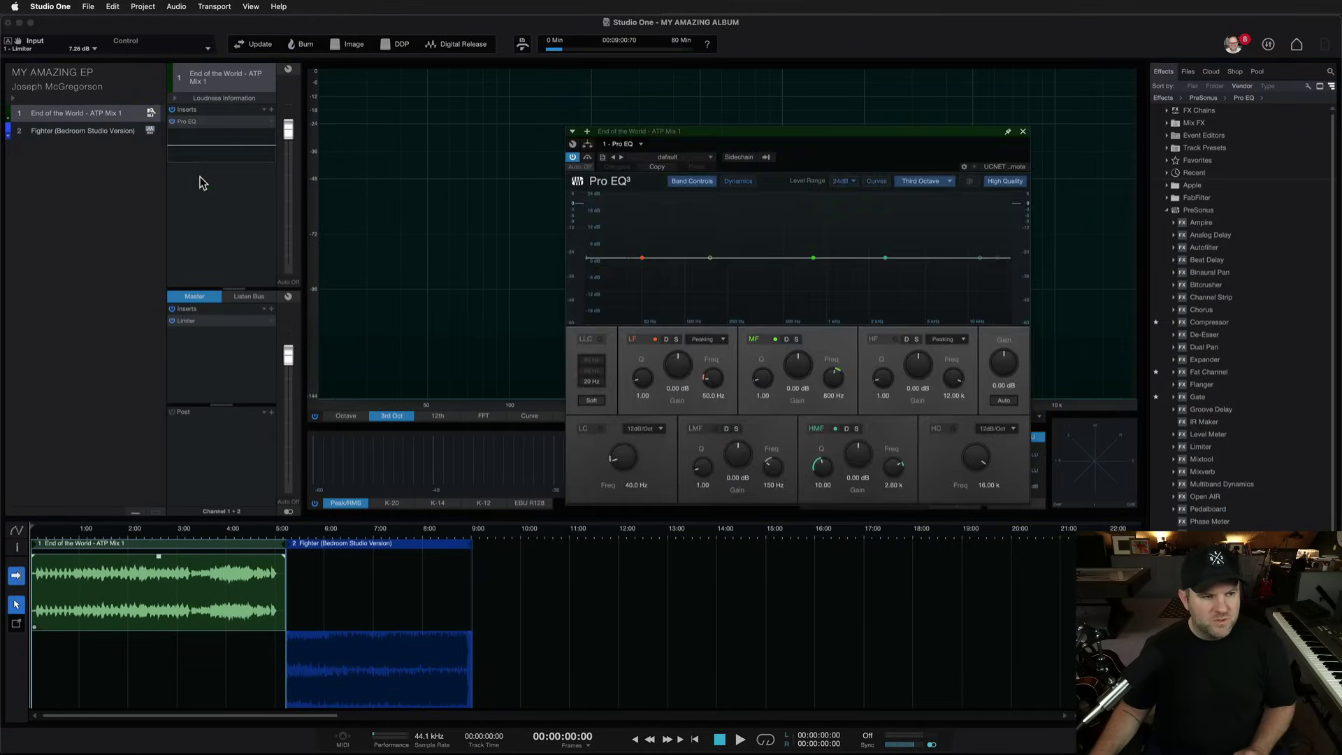
Compare End of the World's Pro EQ with Fighter's empty channel, then close the plug-in window.
left_click(88, 130)
left_click(88, 113)
left_click(89, 130)
left_click(89, 113)
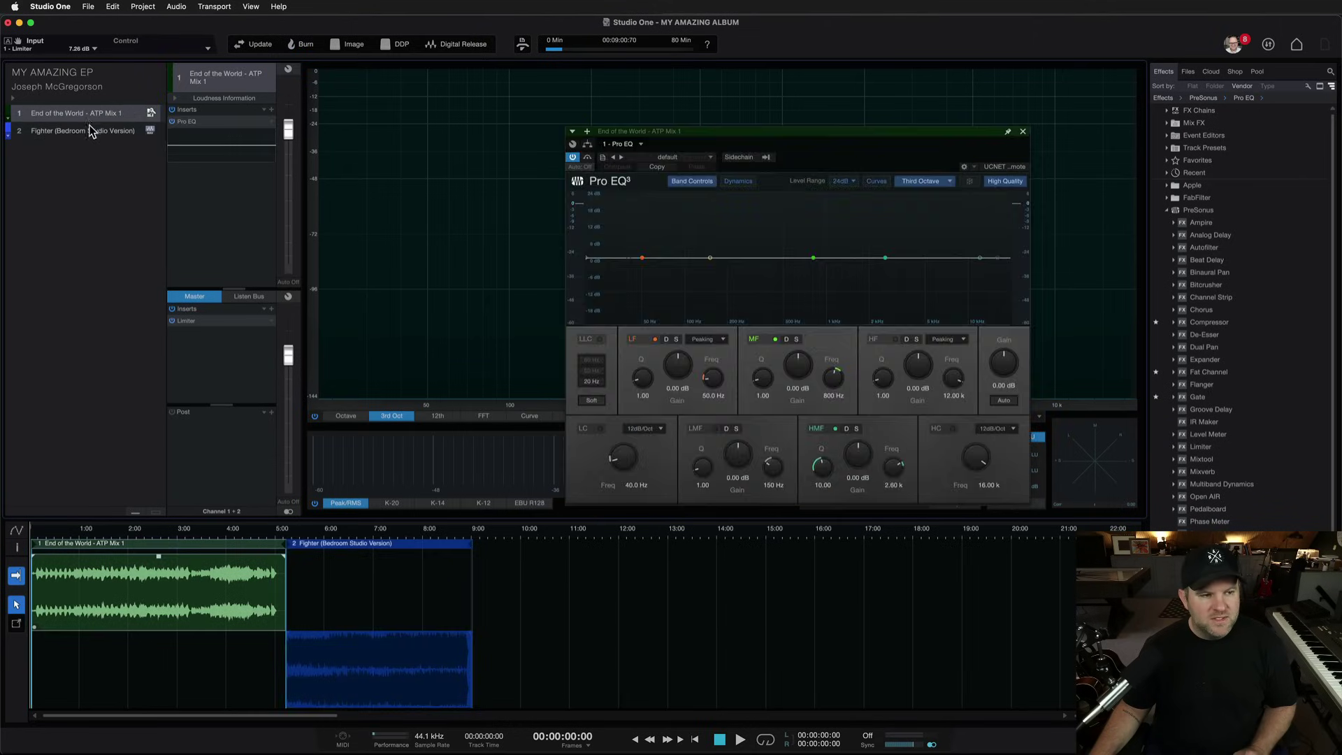
left_click(91, 131)
left_click(89, 114)
left_click(92, 131)
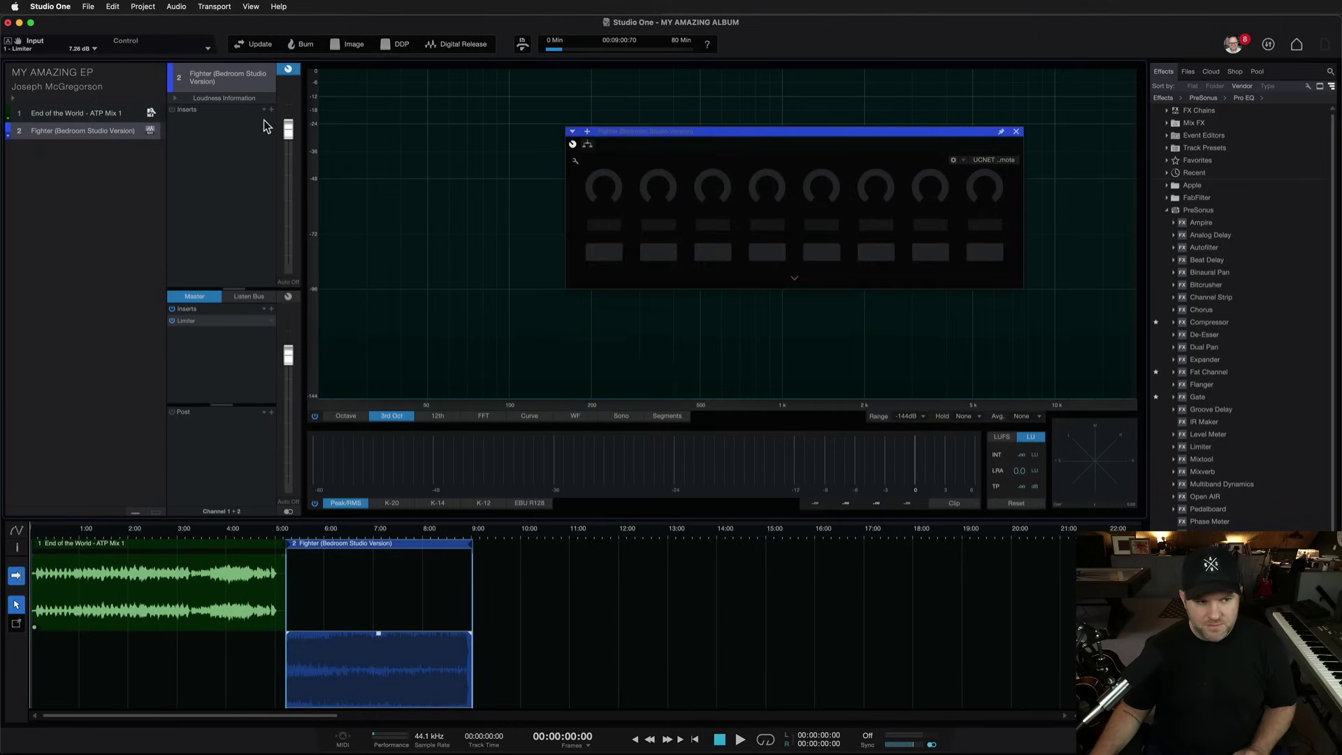
left_click(128, 113)
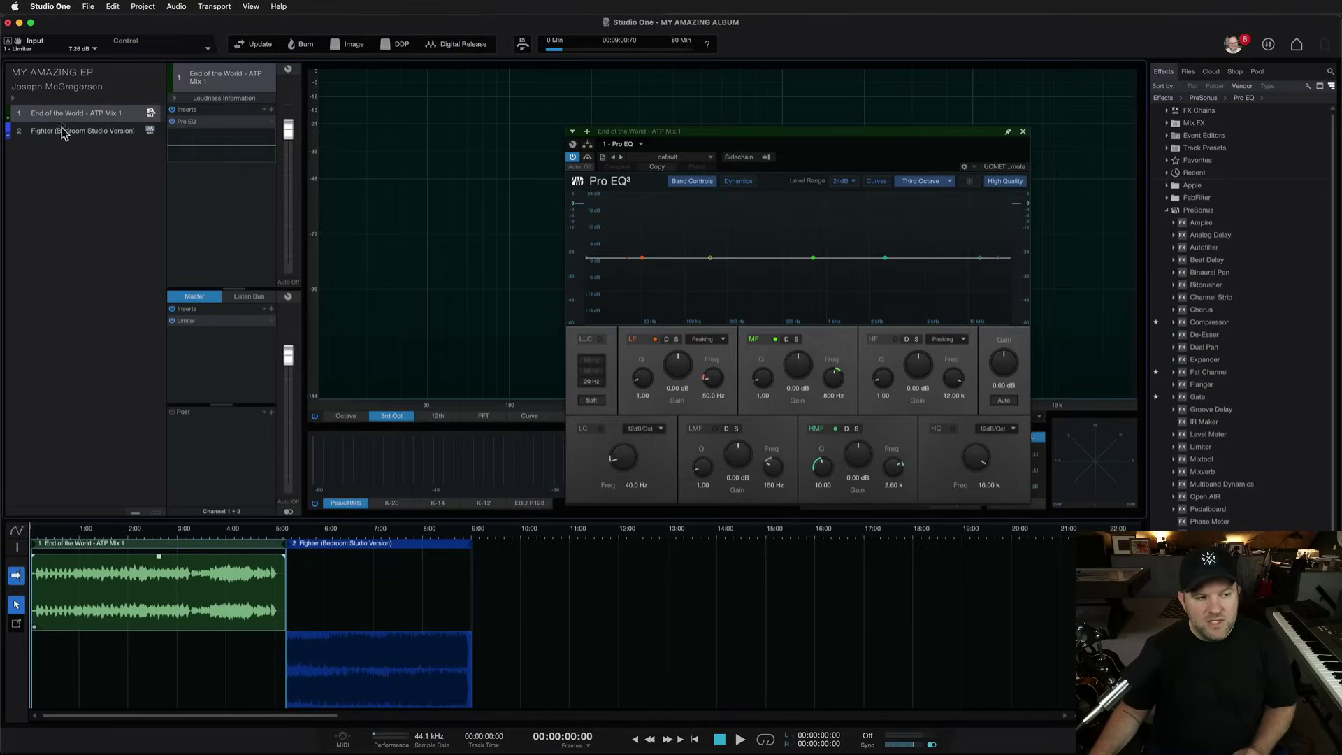
left_click(61, 126)
left_click(63, 122)
left_click(67, 131)
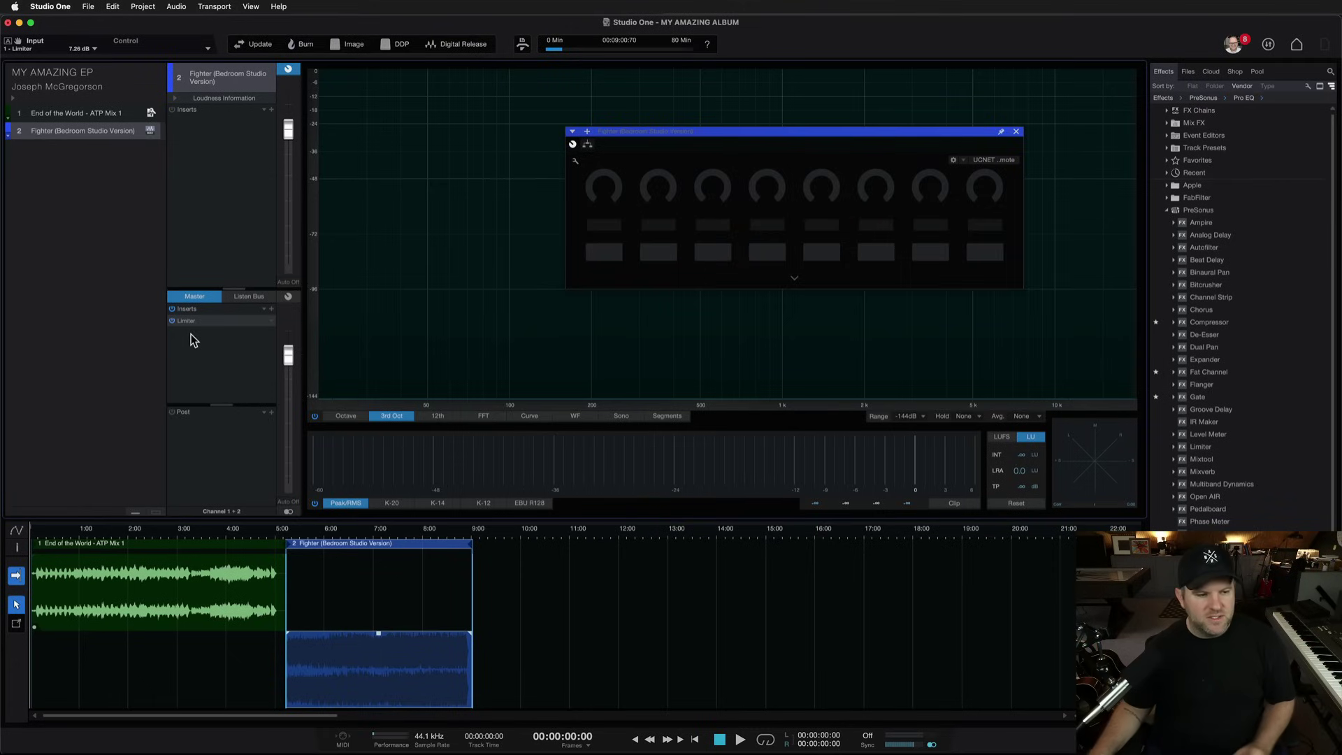
left_click(1016, 131)
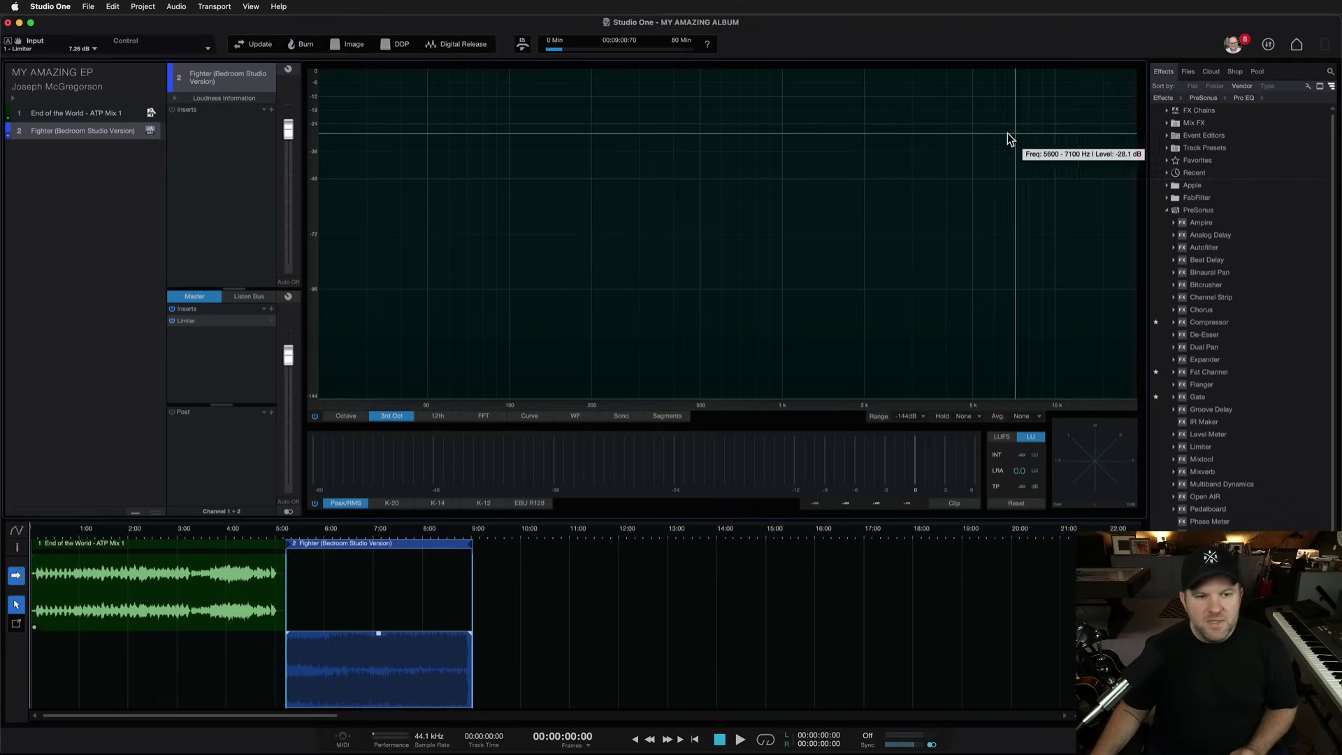
Start playback of the EP from about 0:36.
left_click(60, 540)
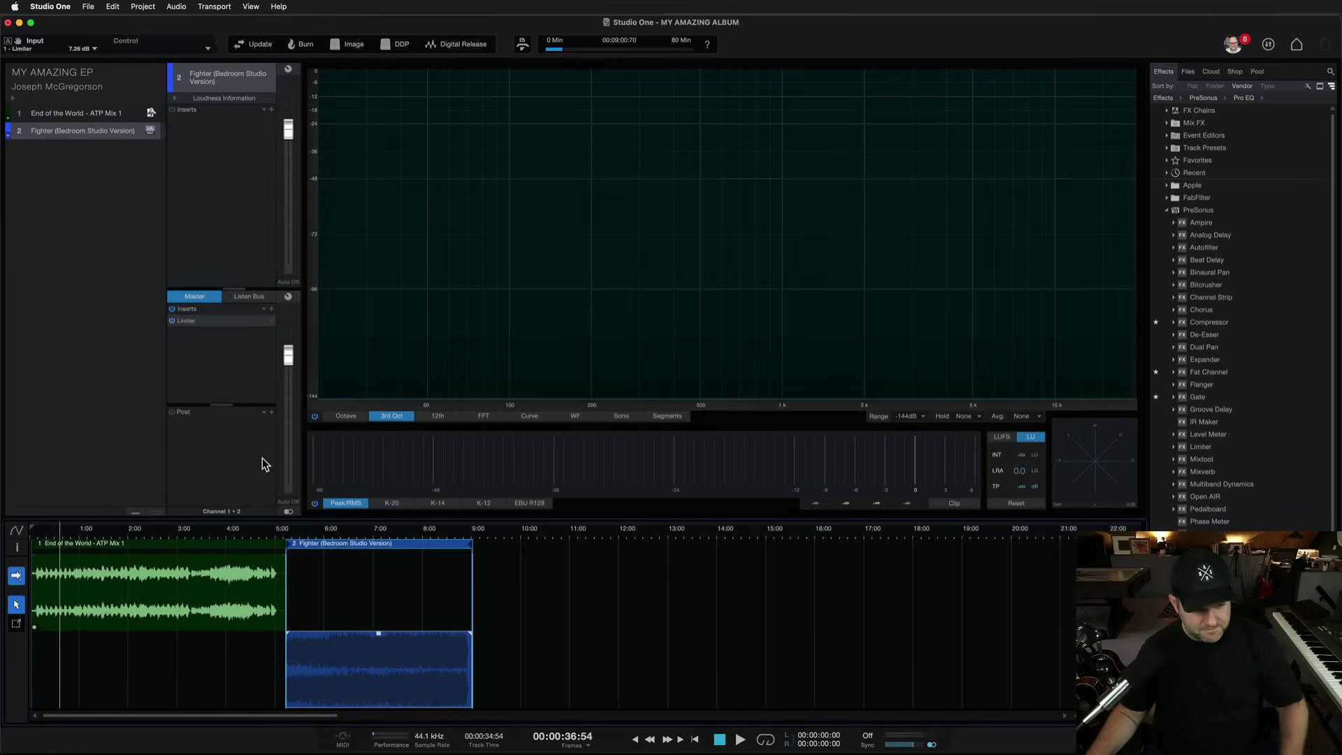
key("space")
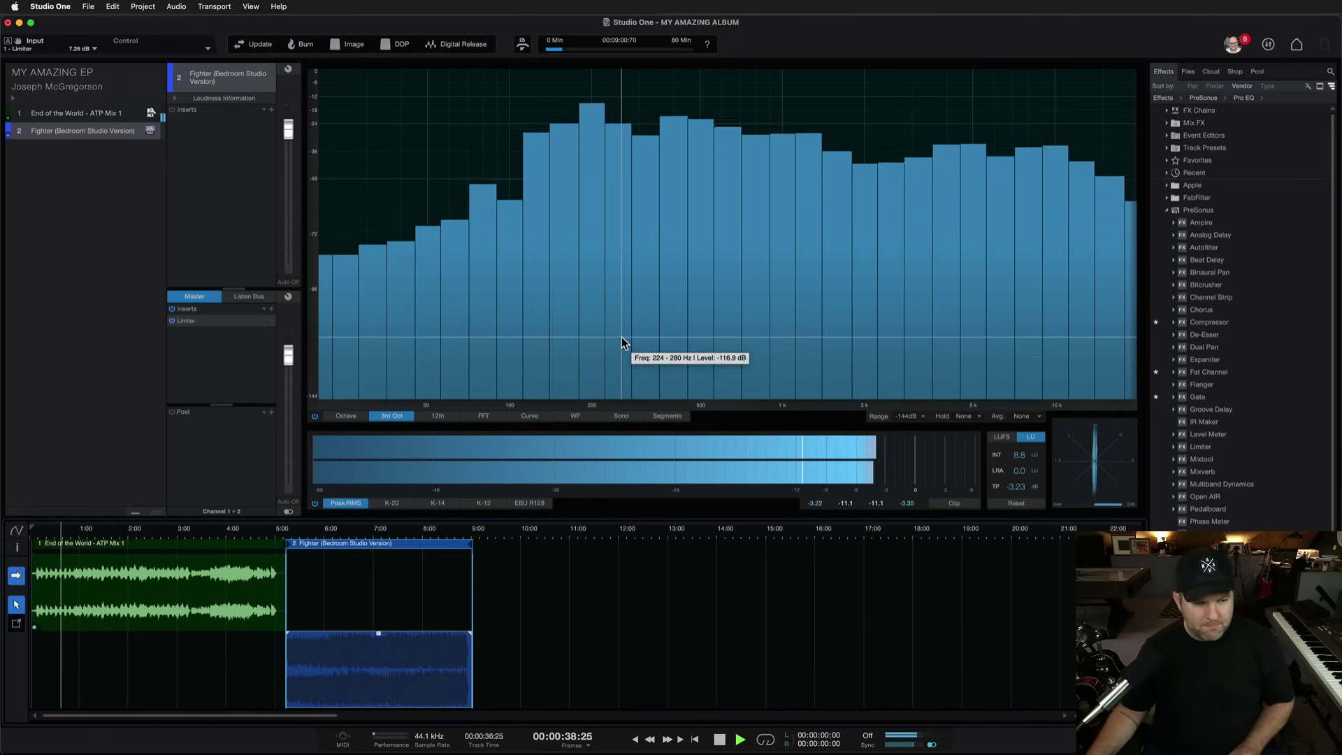
key("space")
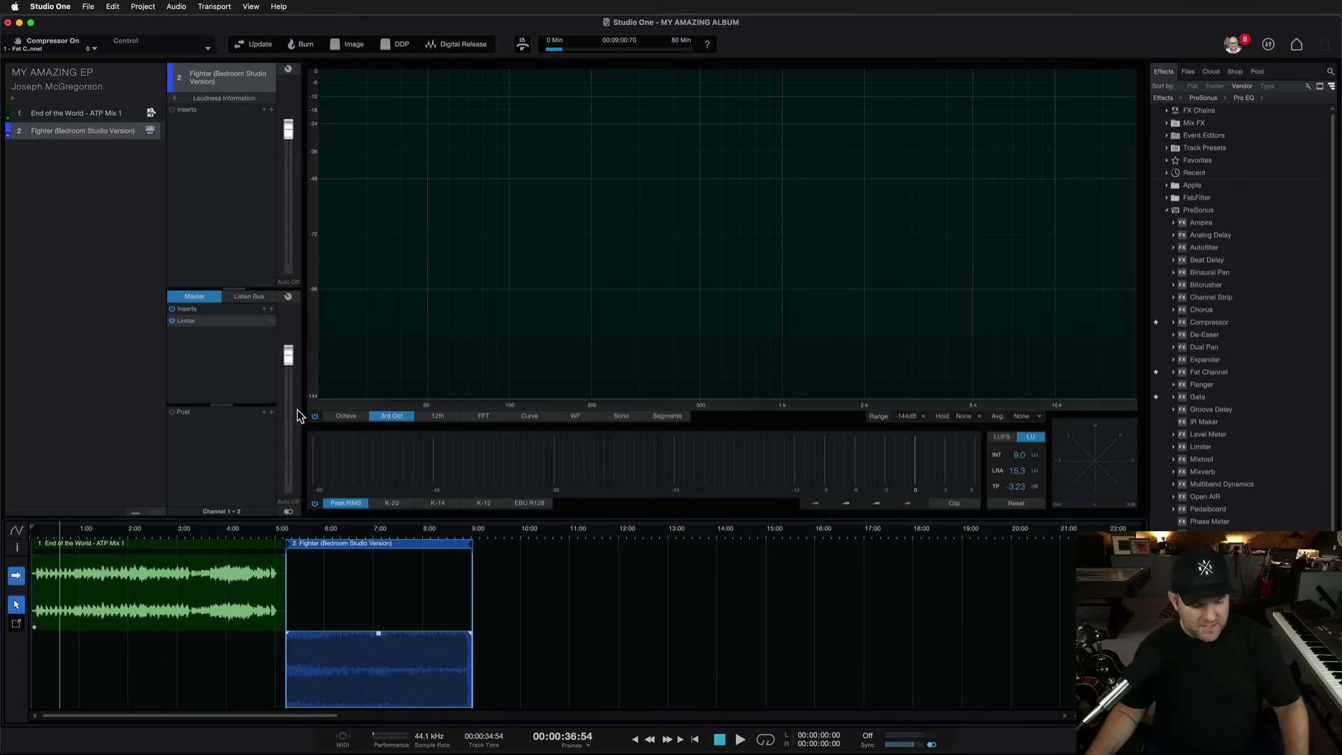
key("space")
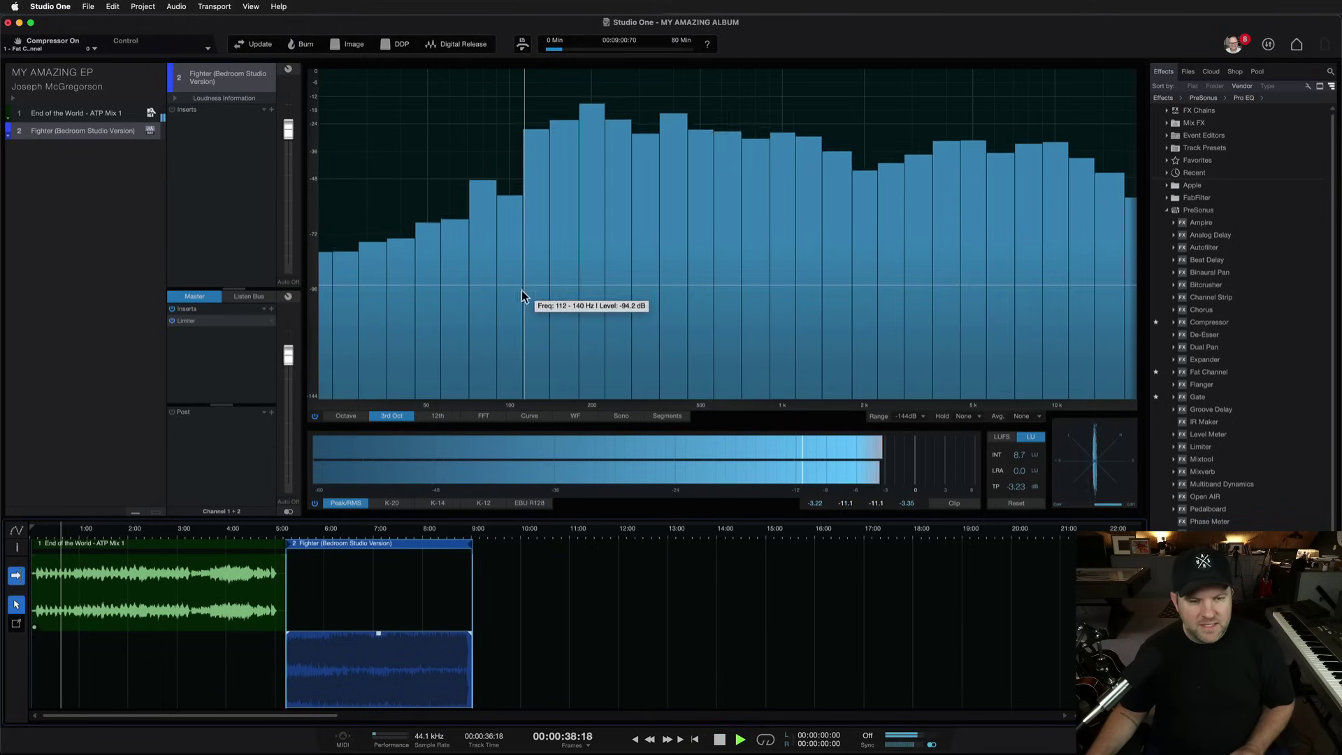
Switch the spectrum analyzer through octave and third-octave bands to 12th-octave bands.
left_click(345, 416)
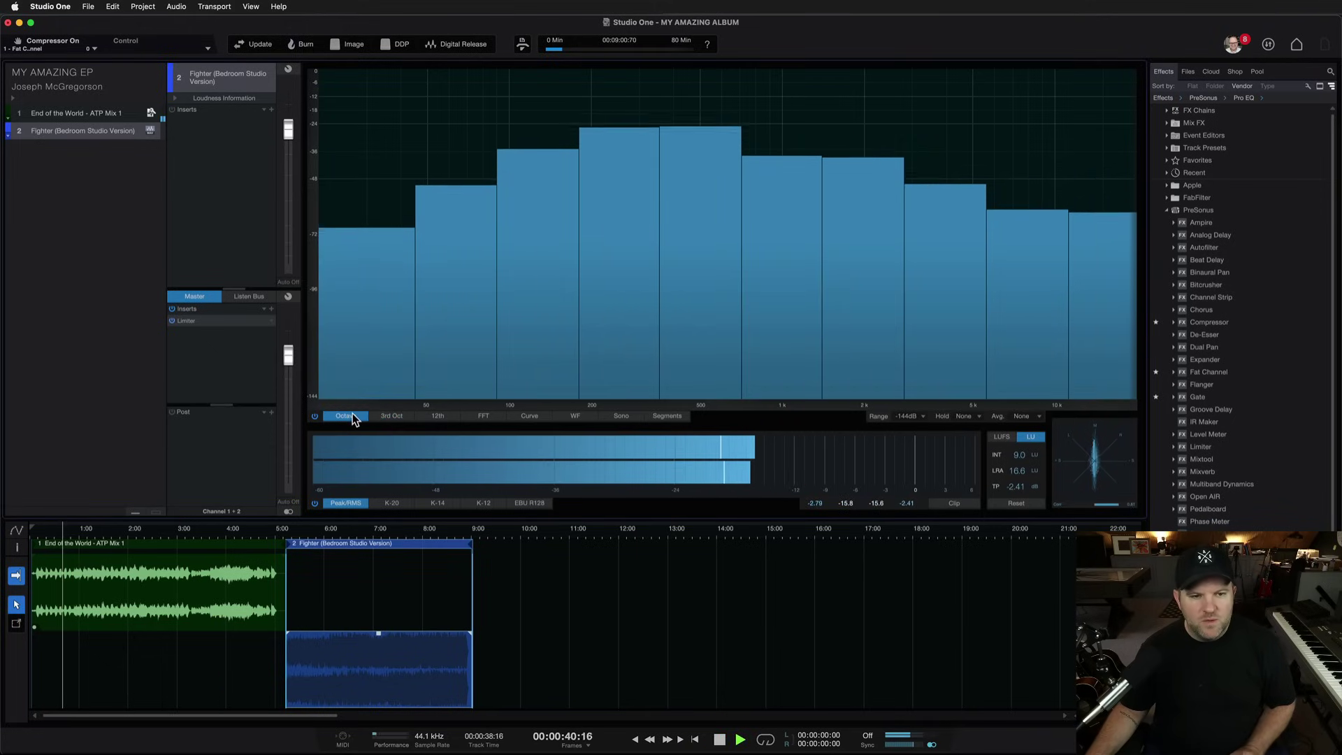
left_click(387, 415)
left_click(427, 415)
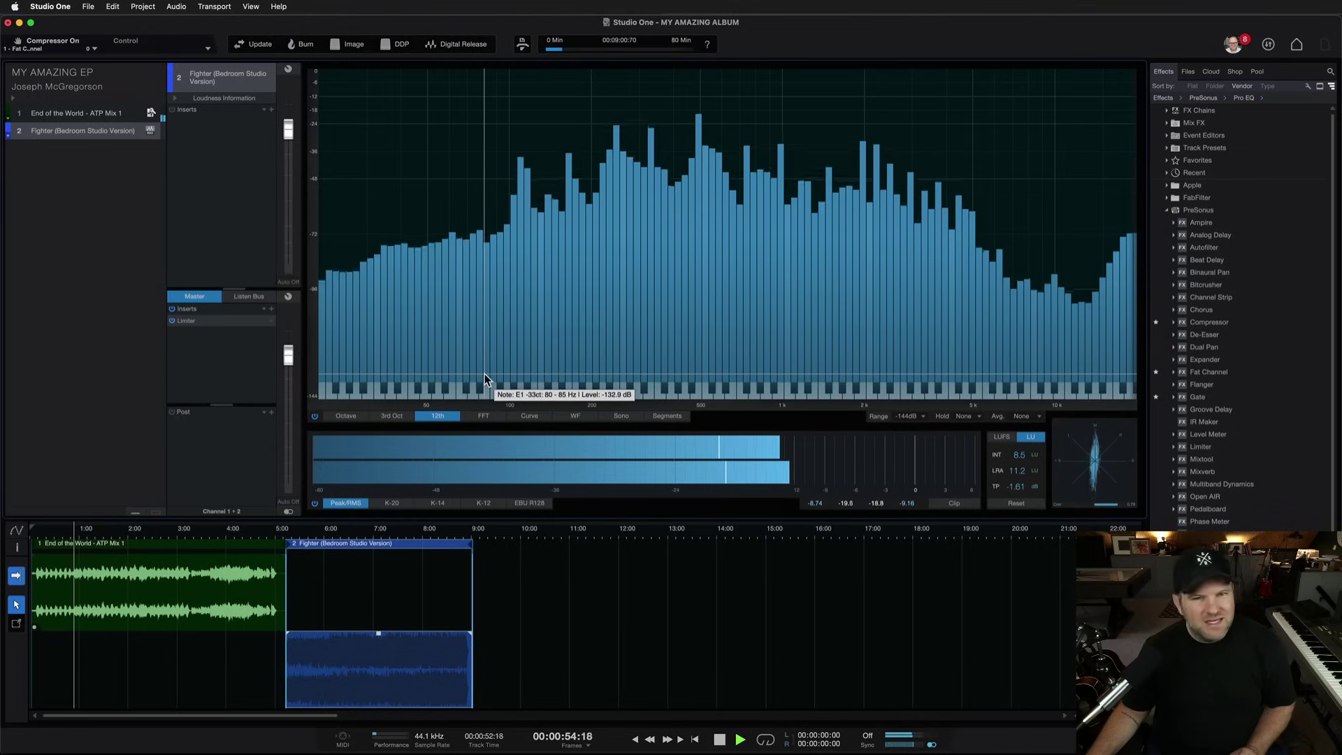
Cycle the analyzer through FFT, Curve and waterfall displays, settling on the sonogram.
left_click(483, 416)
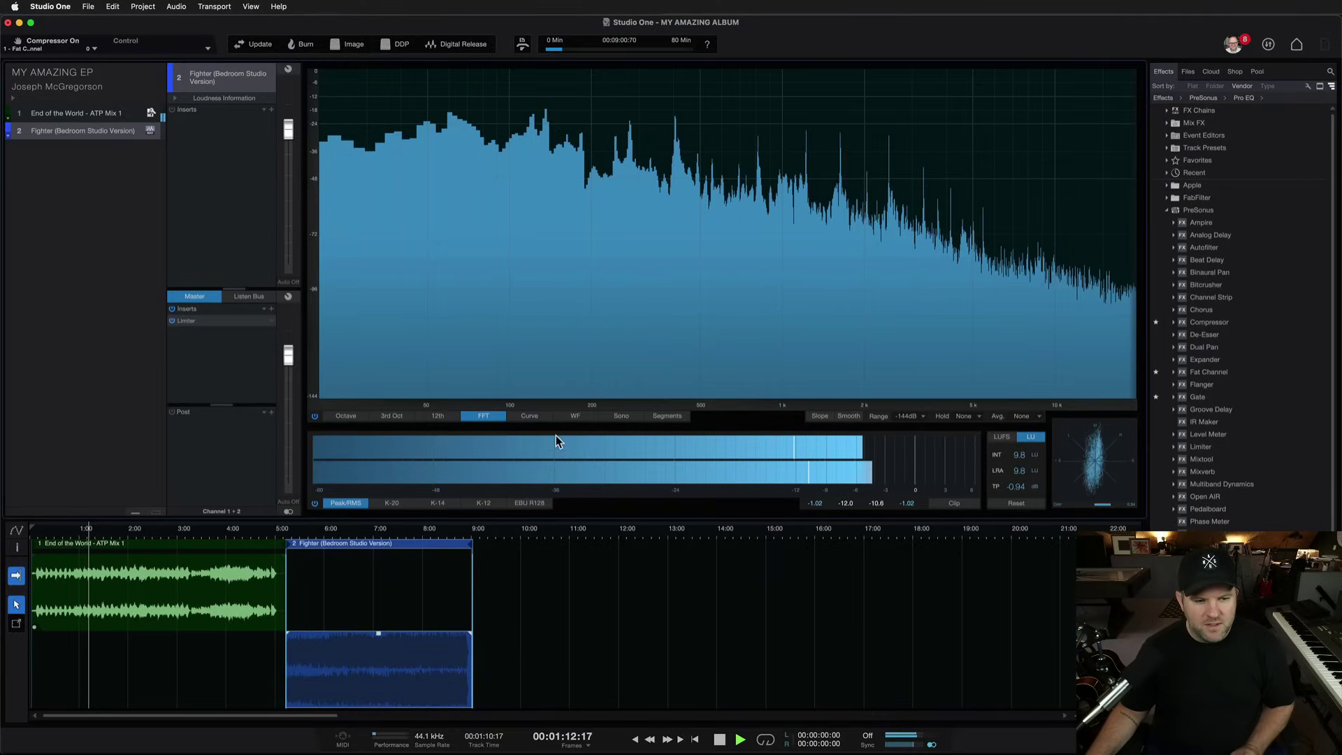
left_click(534, 417)
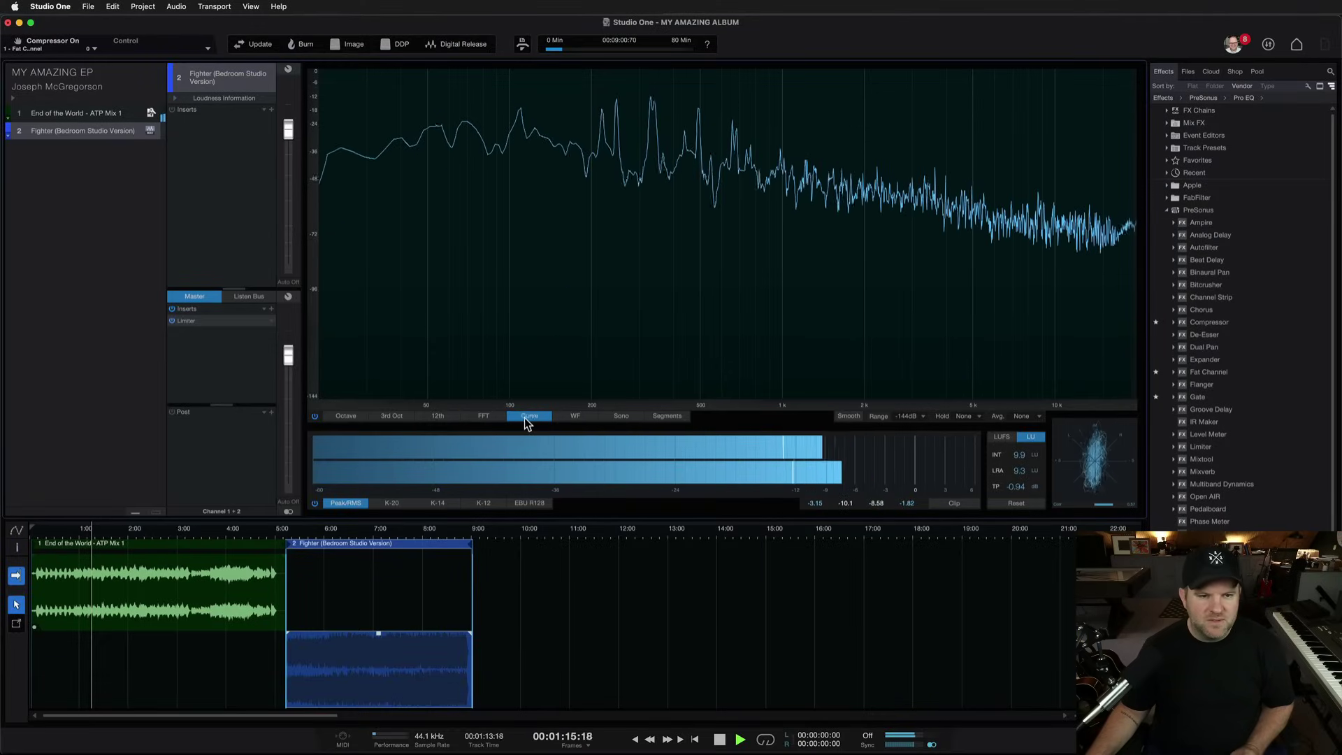
left_click(561, 417)
left_click(615, 416)
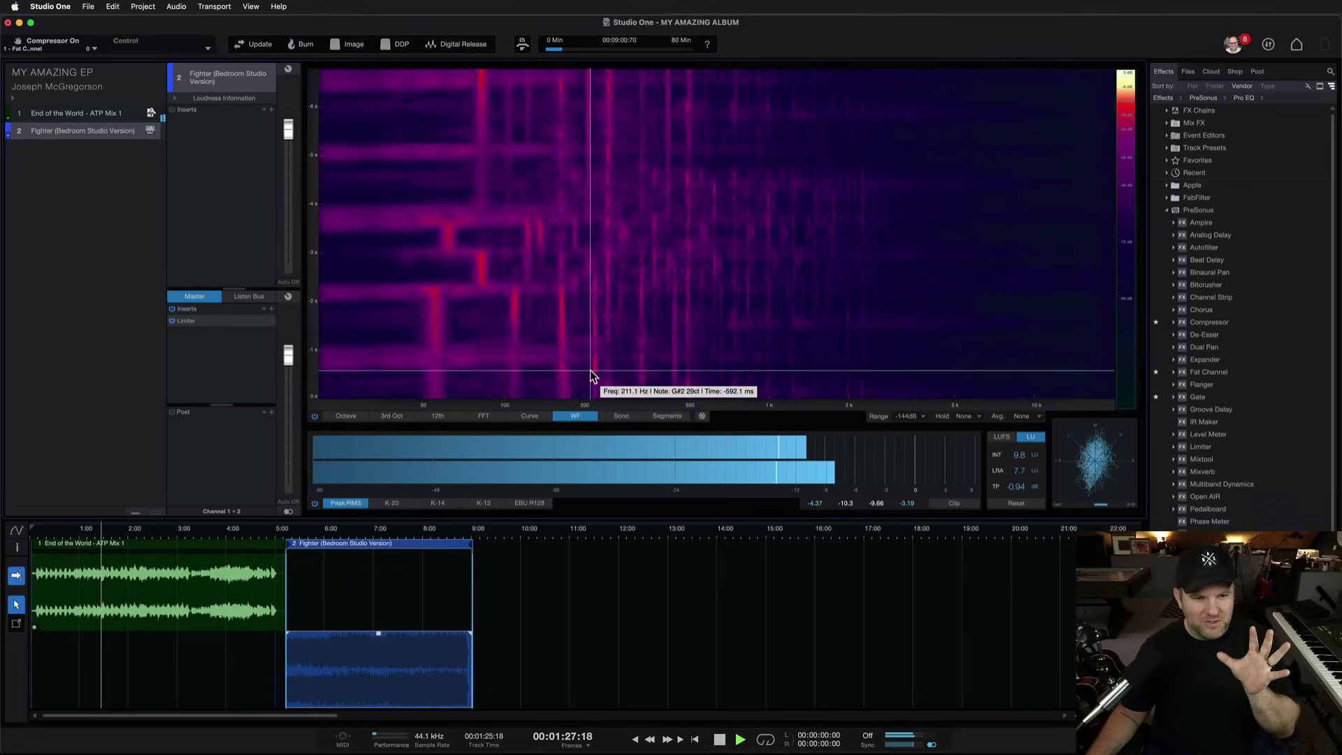
left_click(633, 416)
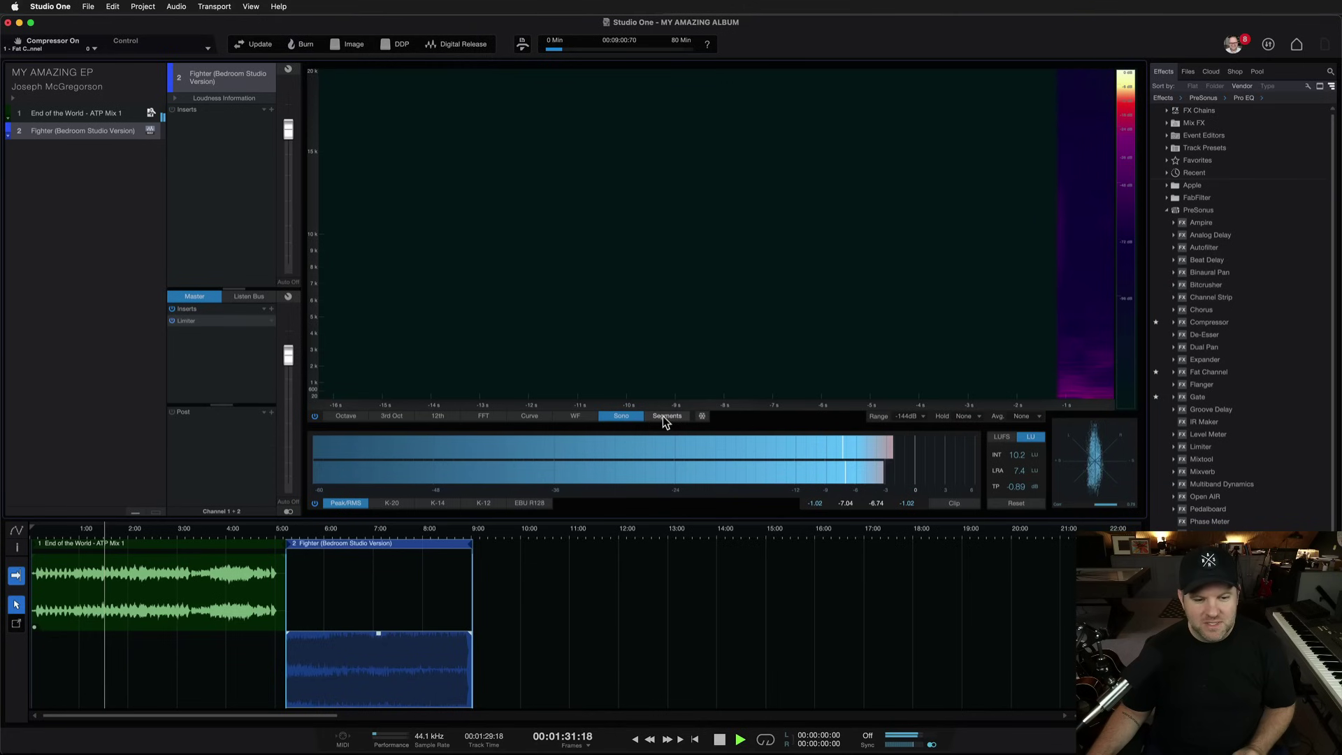
Show the spectrum analyzer as segmented level bars.
left_click(665, 416)
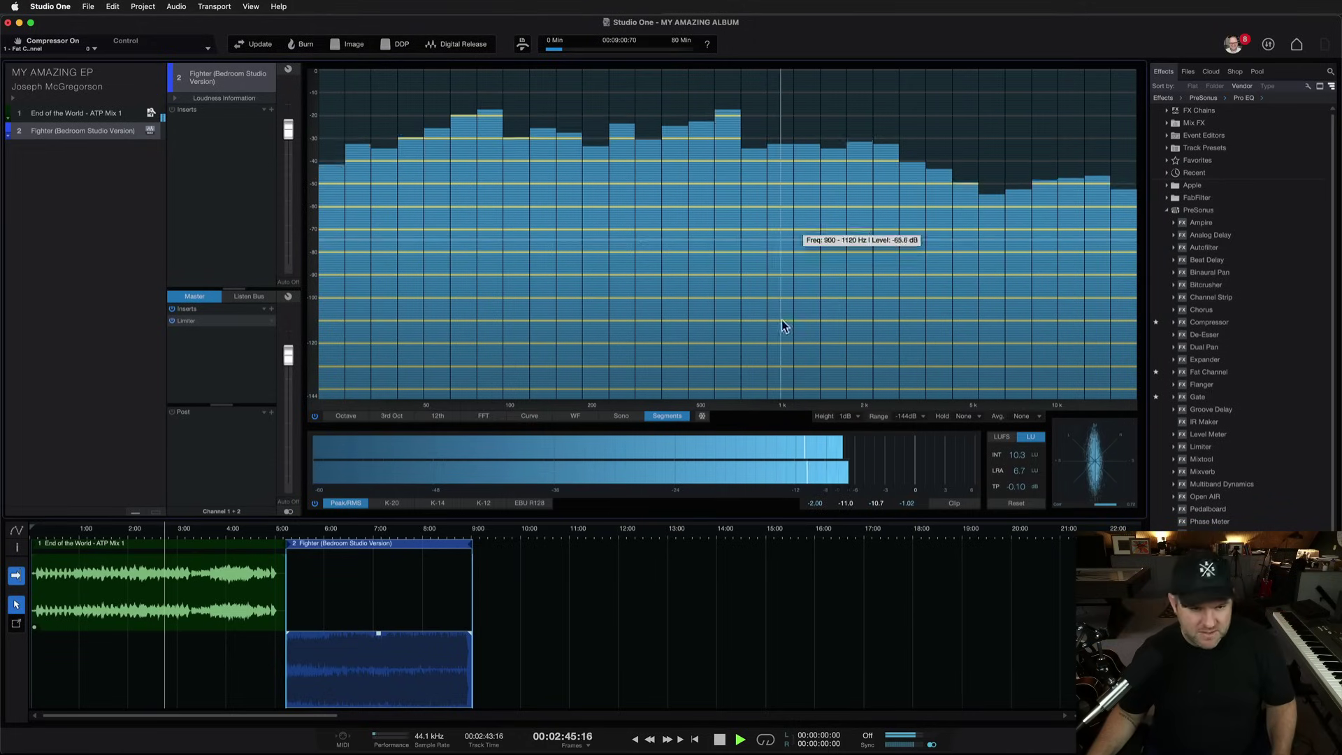
Set the analyzer to FFT with Slope on, Hold Medium and Avg. Medium.
left_click(483, 416)
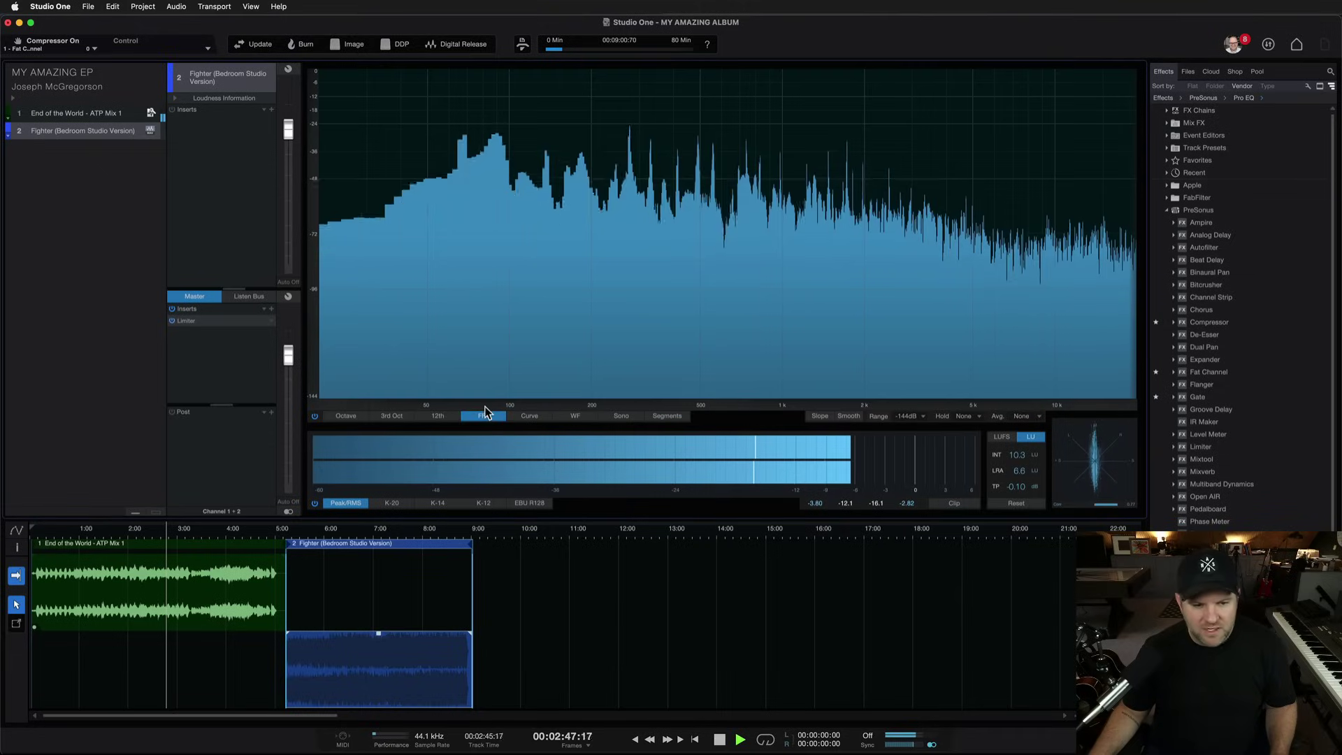
left_click(827, 416)
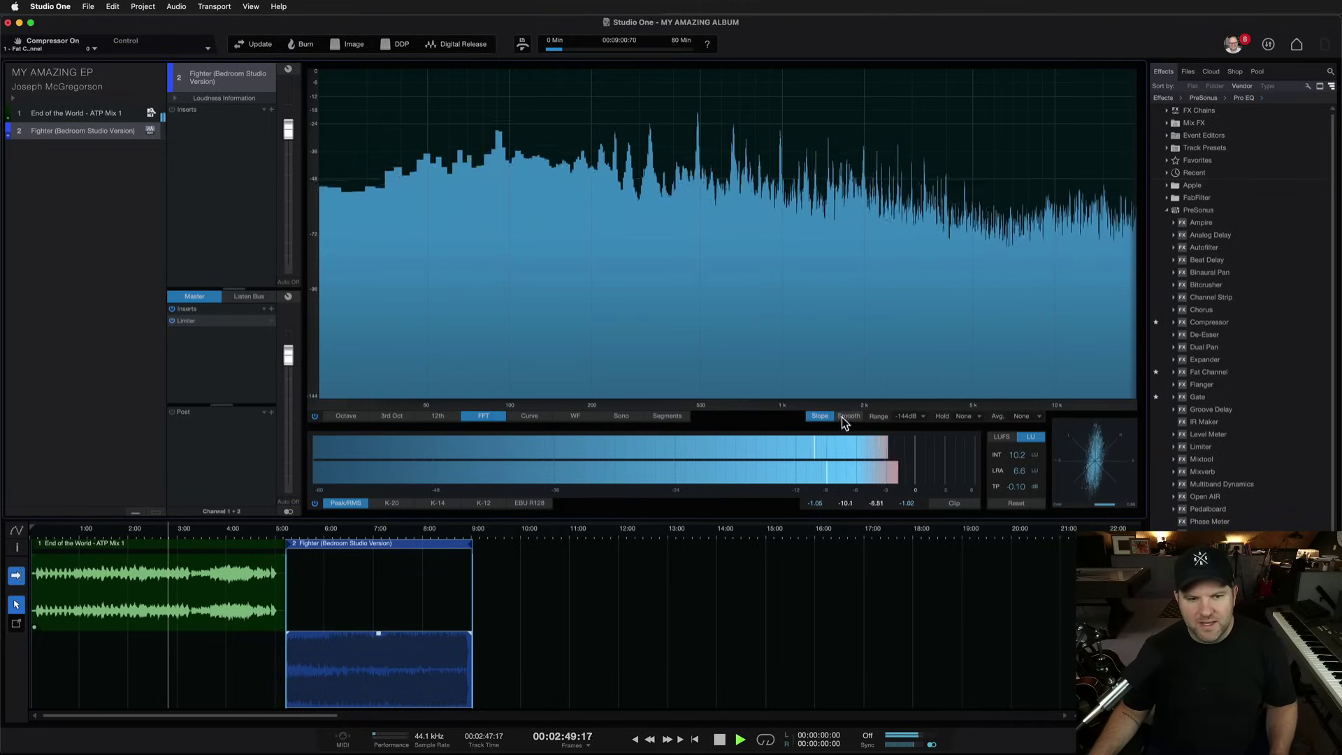
left_click(968, 417)
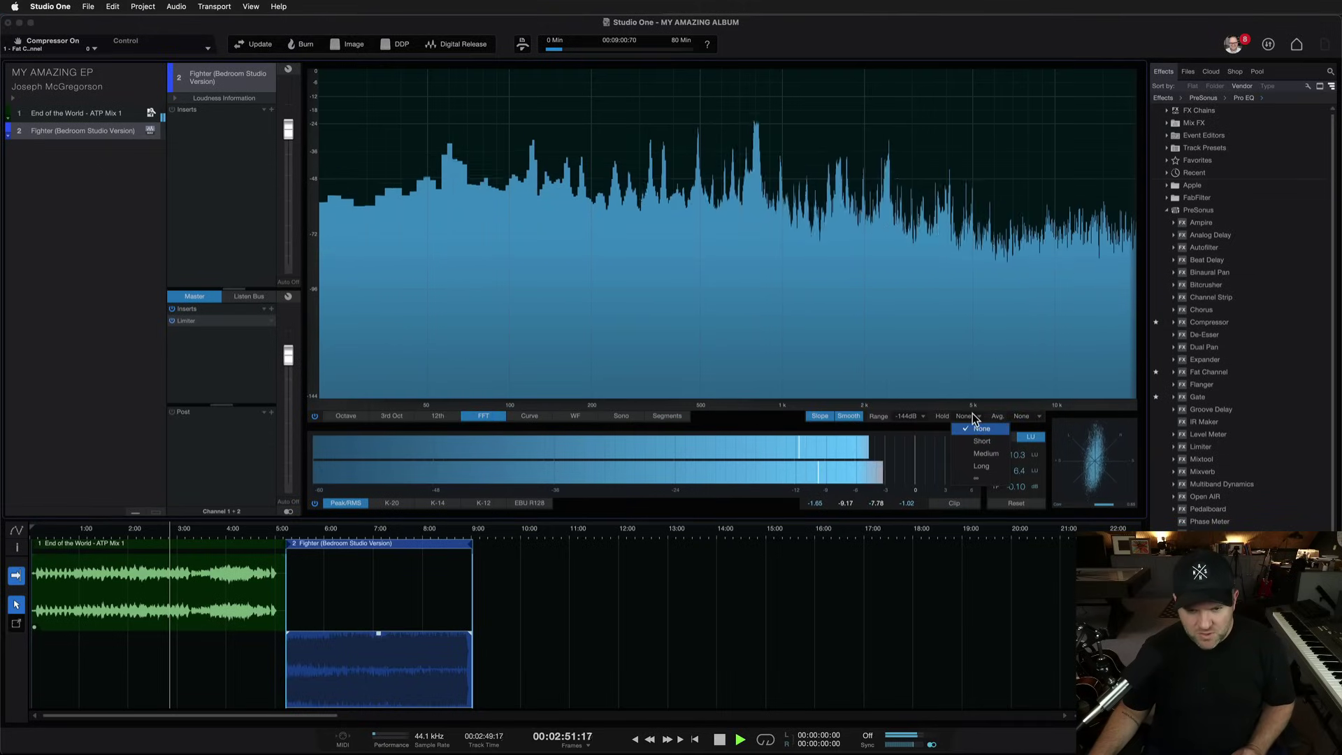
left_click(985, 454)
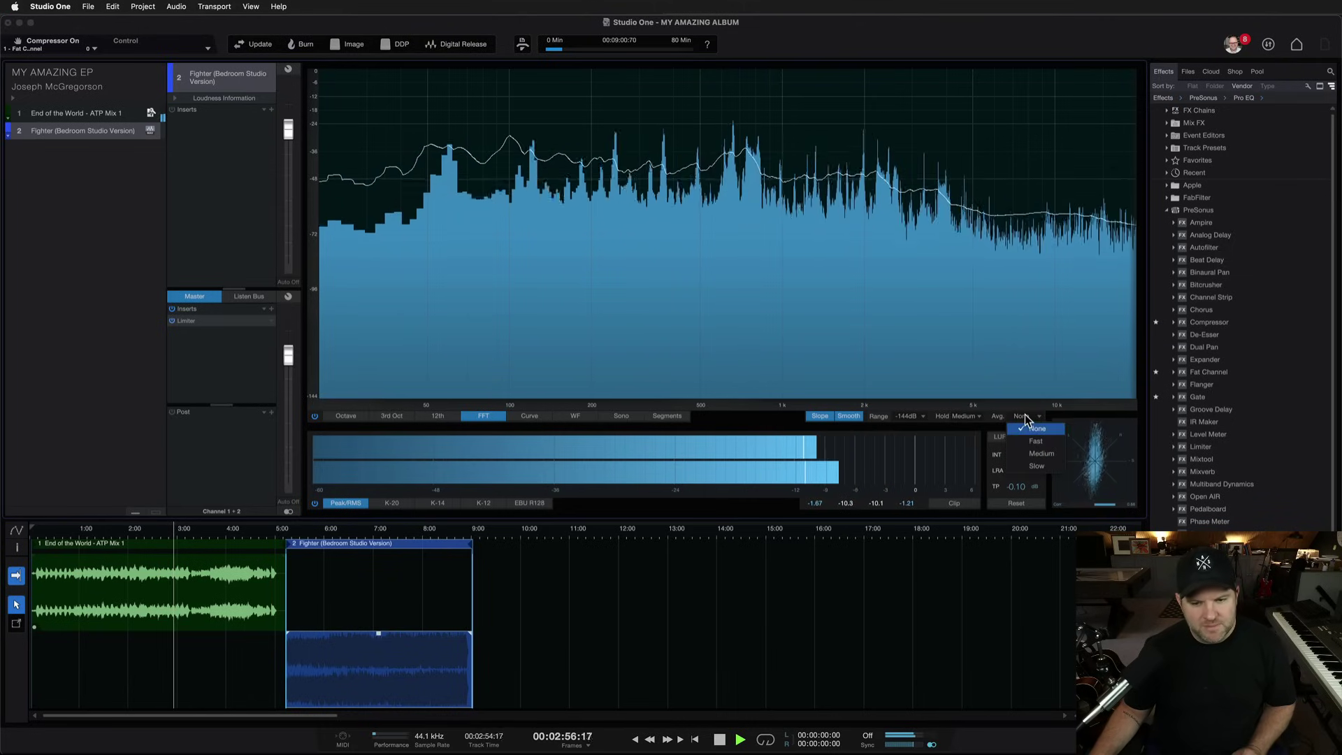
left_click(1040, 453)
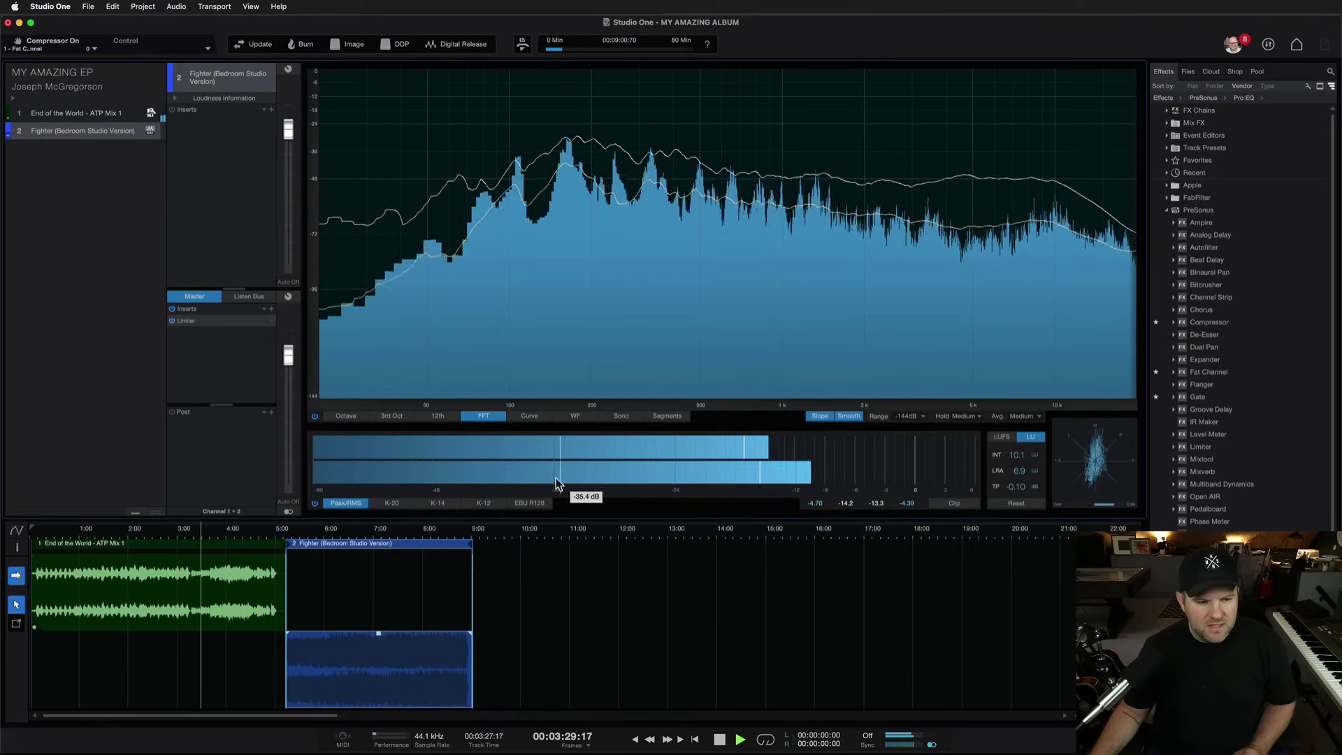
Set the level meter to K-14 and raise the master Limiter² input gain to 11.04 dB.
left_click(378, 503)
left_click(438, 502)
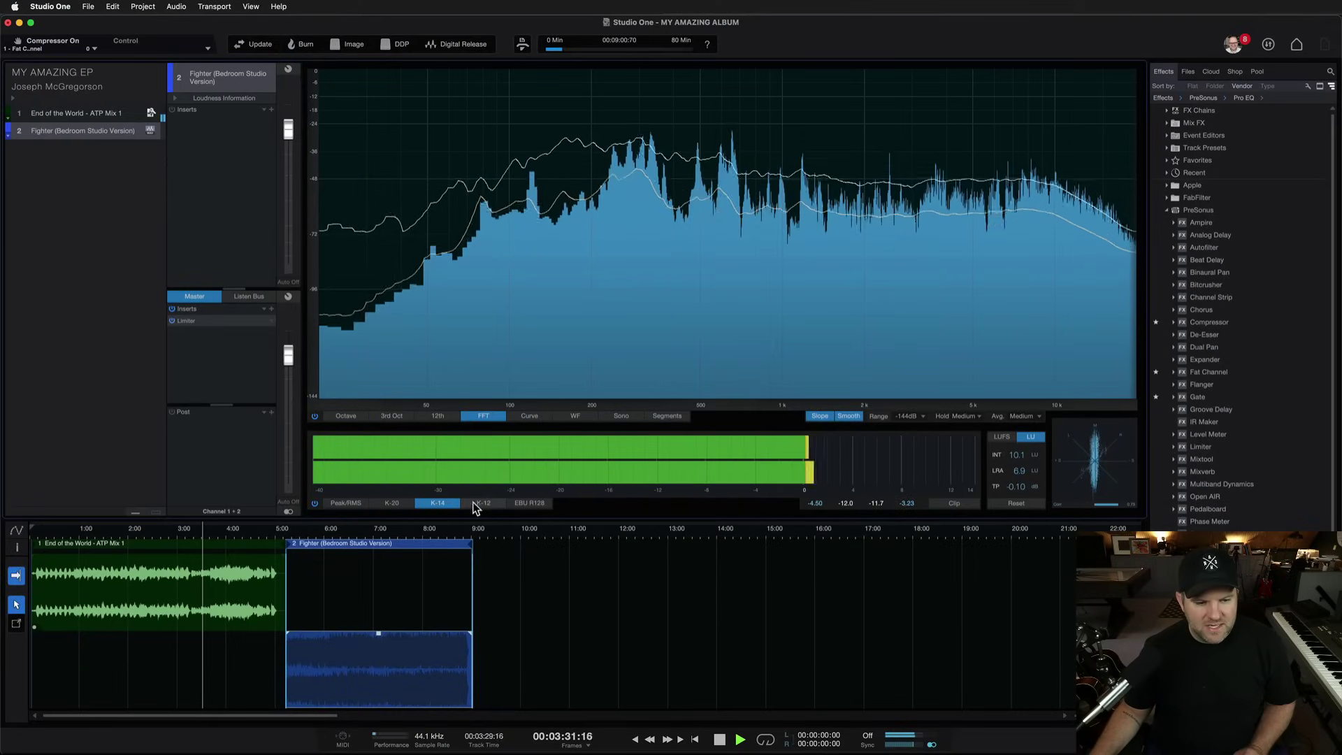
left_click(484, 502)
left_click(527, 501)
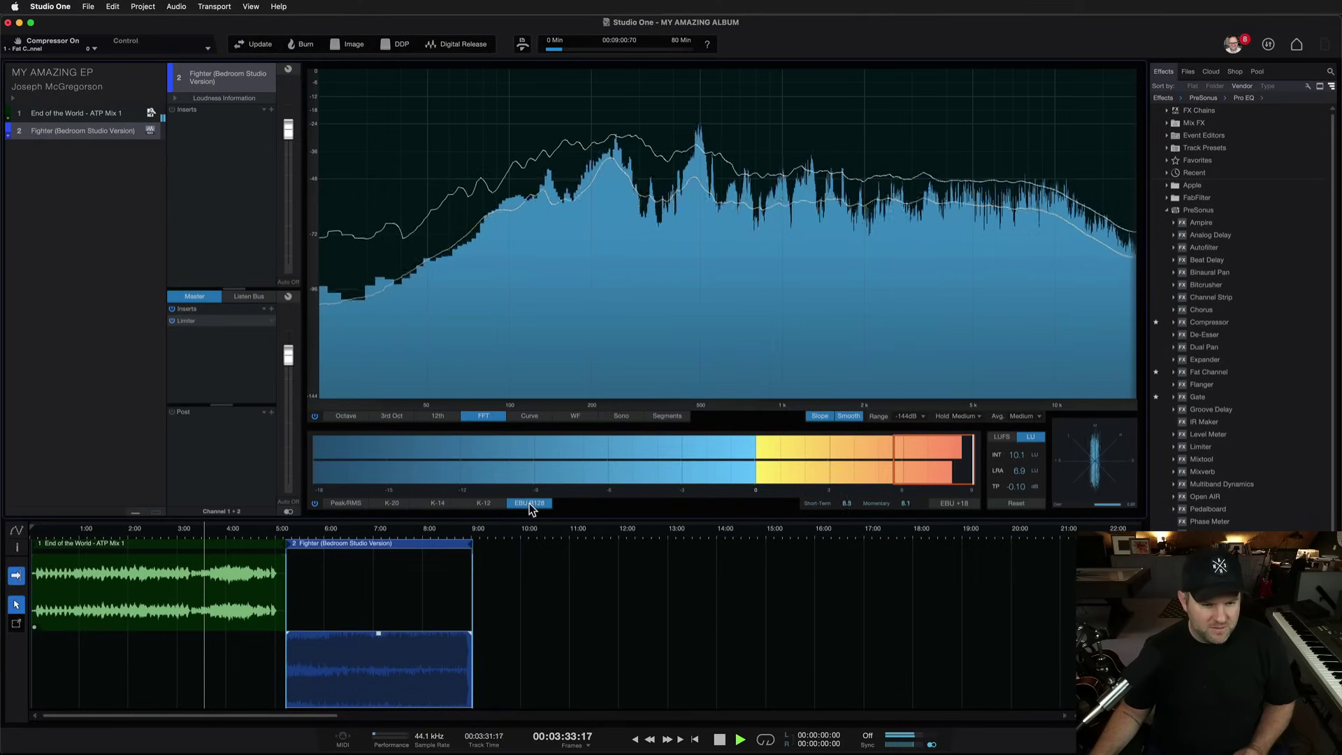
left_click(438, 504)
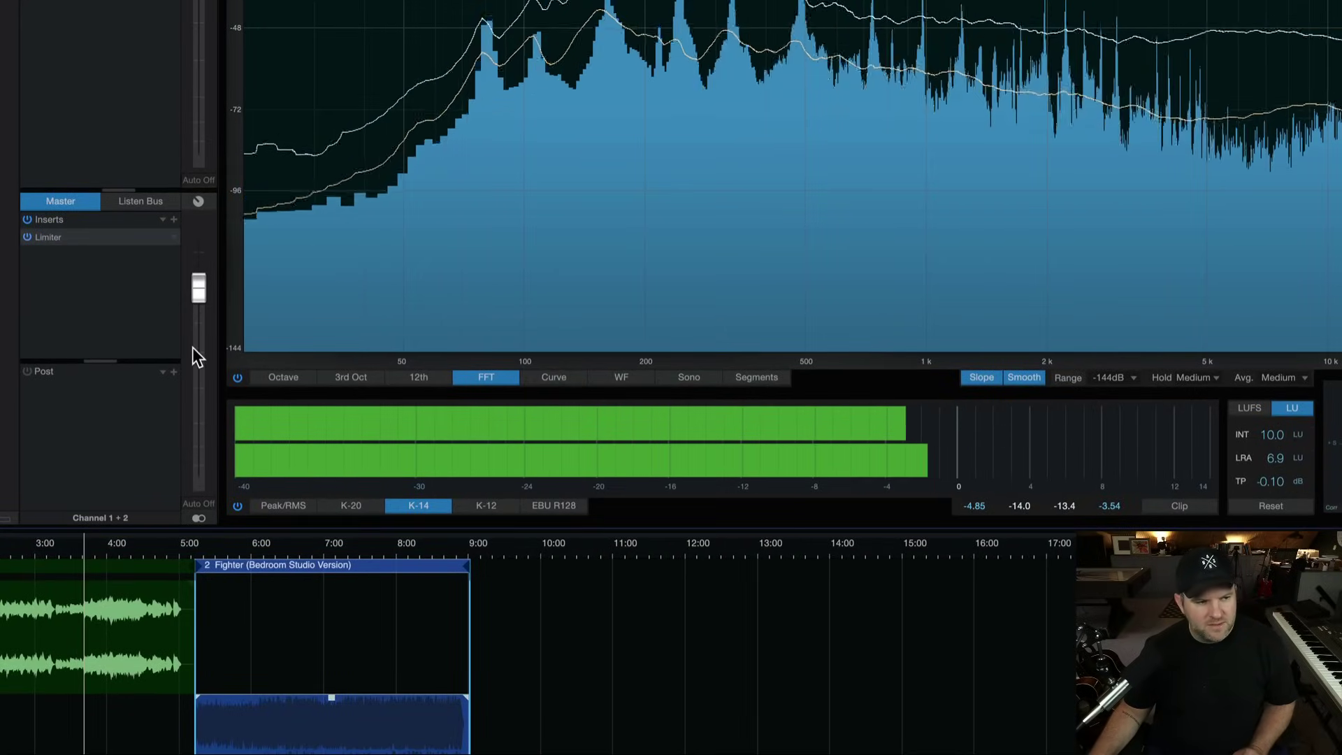
left_click(73, 238)
left_click_drag(633, 190, 632, 164)
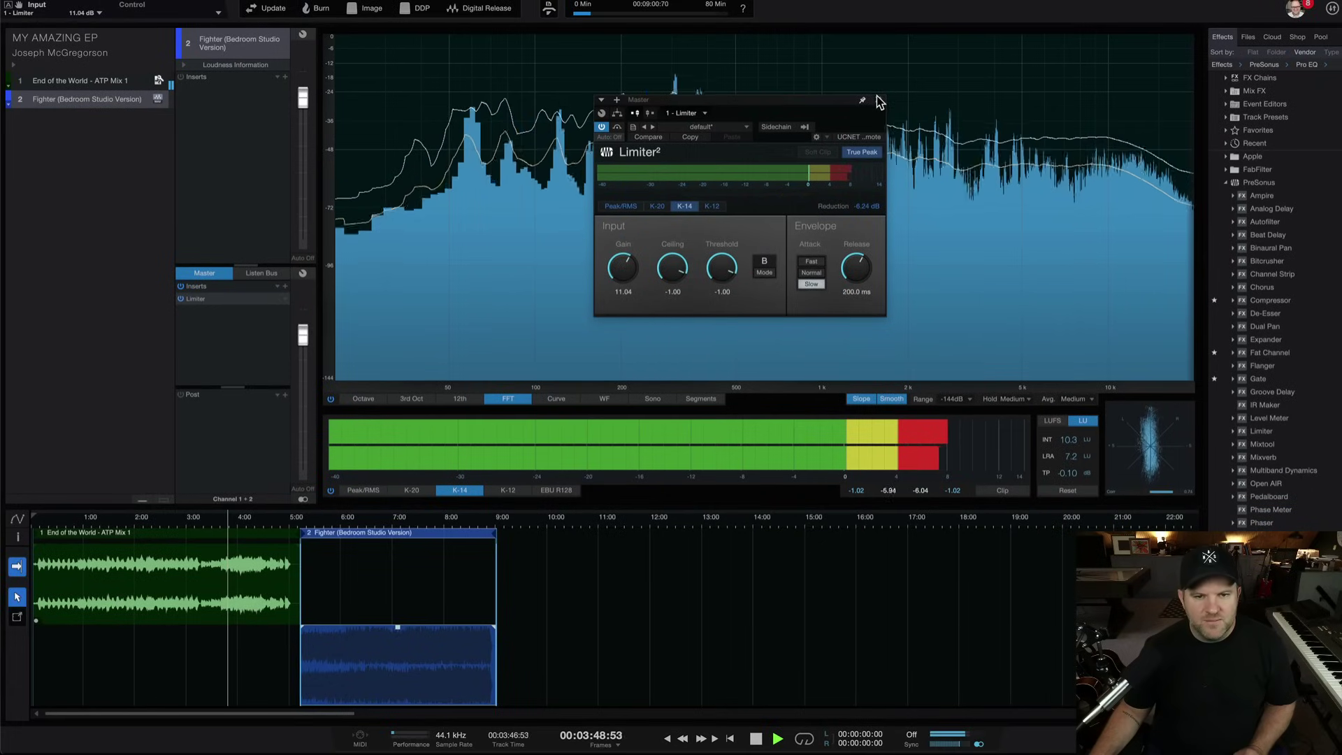
Close the Limiter² window and switch the loudness readout to LUFS.
left_click(877, 99)
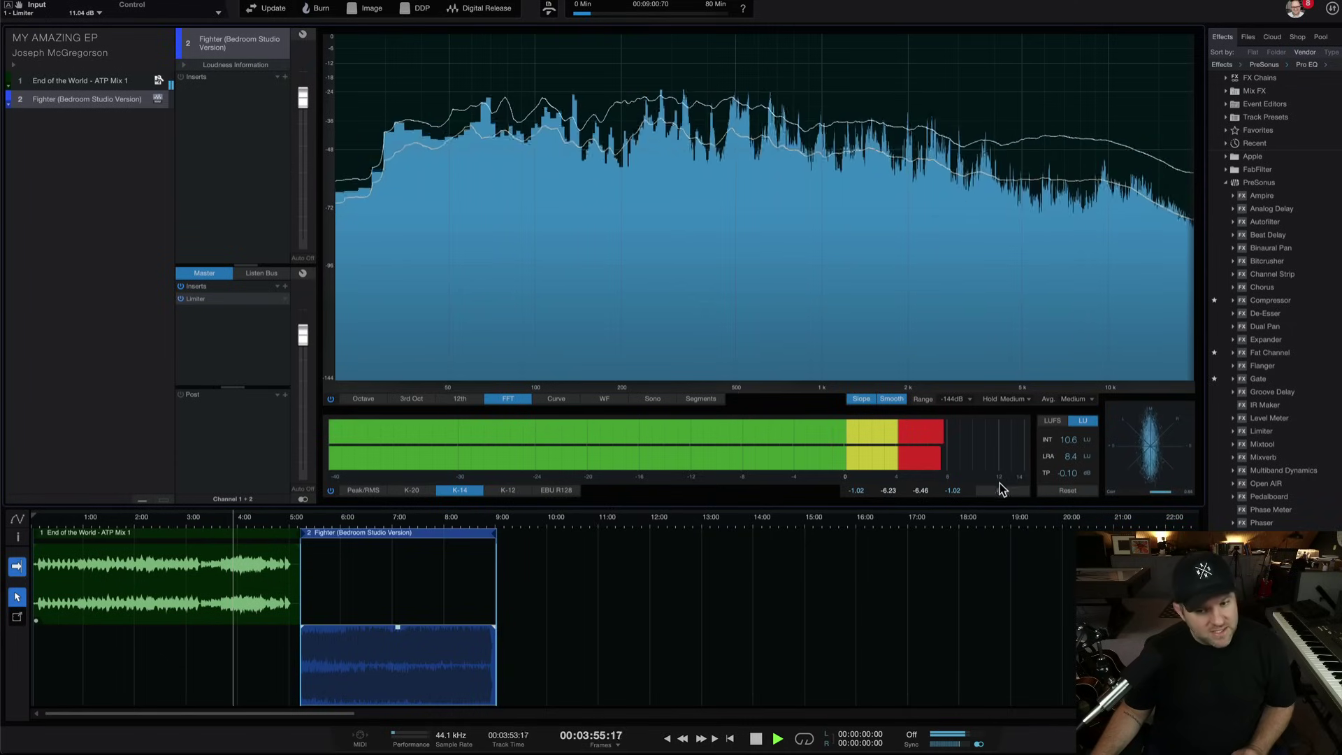
left_click(1055, 422)
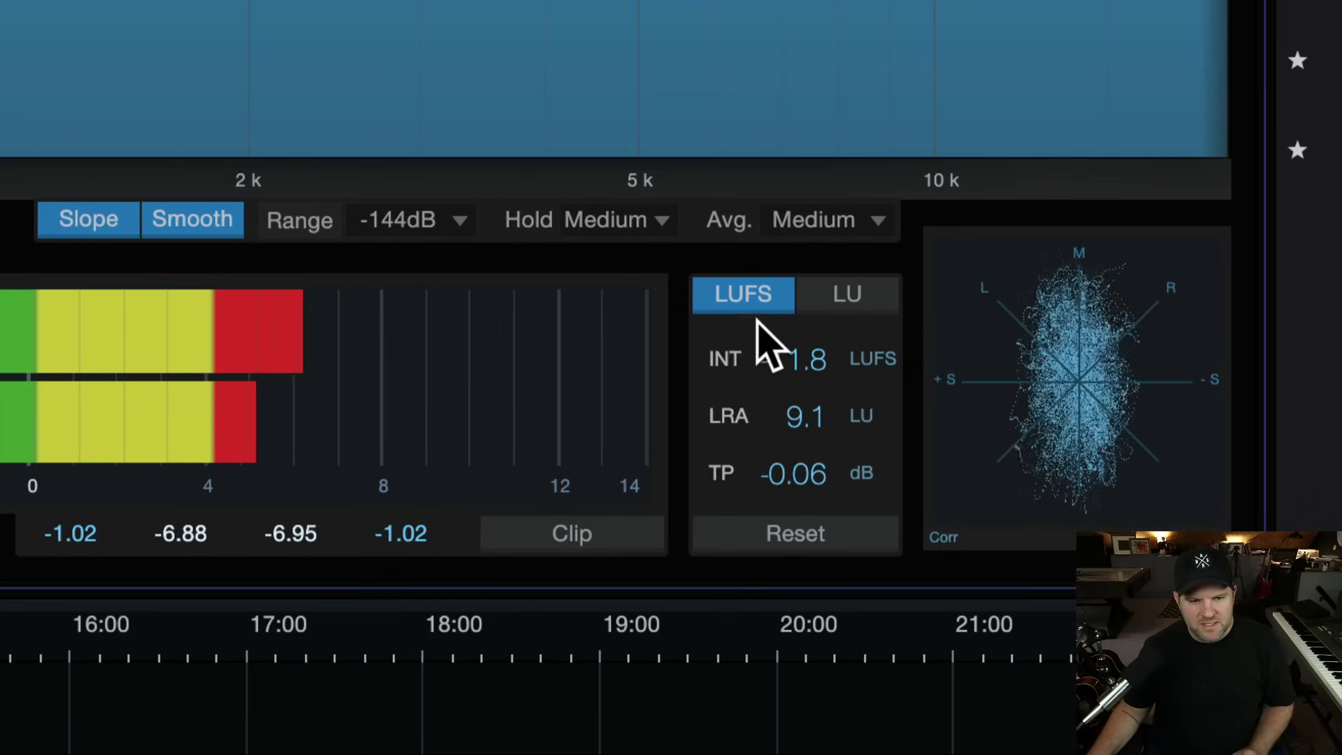
Toggle the loudness readout between LU and LUFS, then stop playback.
left_click(773, 300)
left_click(770, 298)
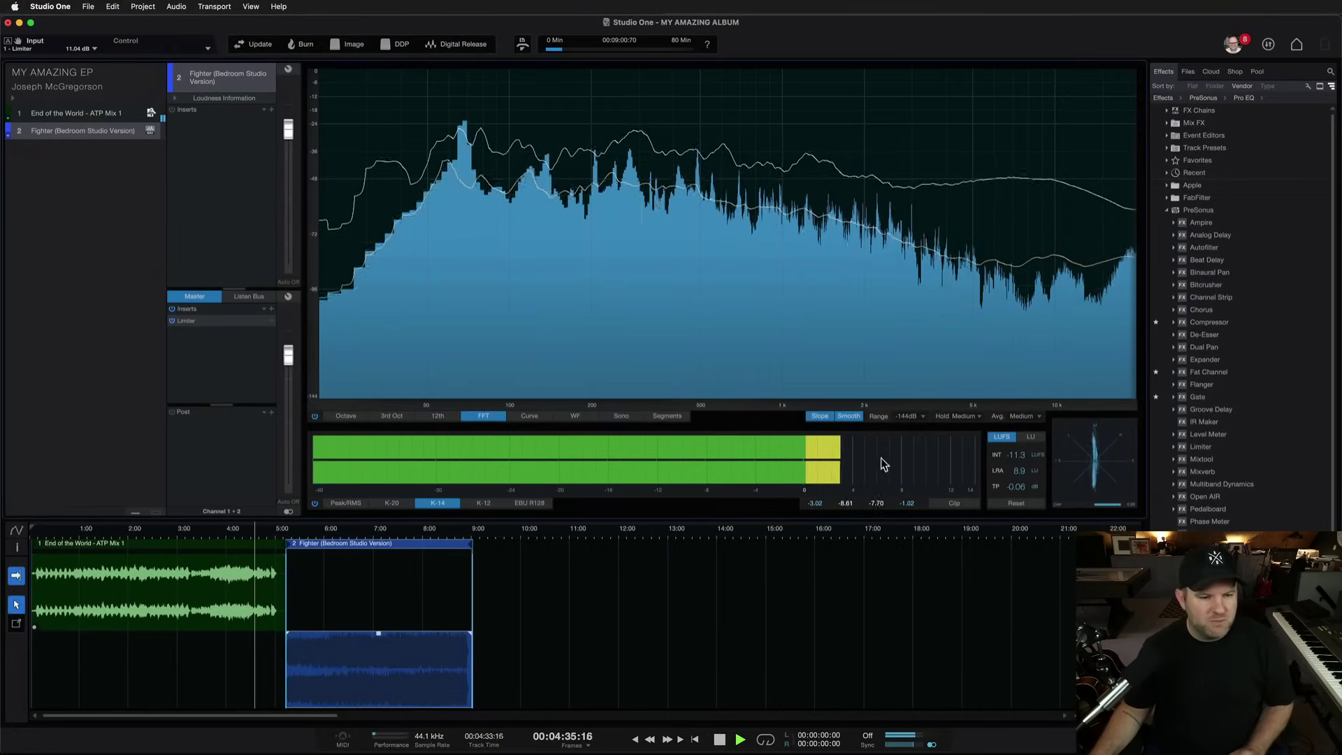
key("space")
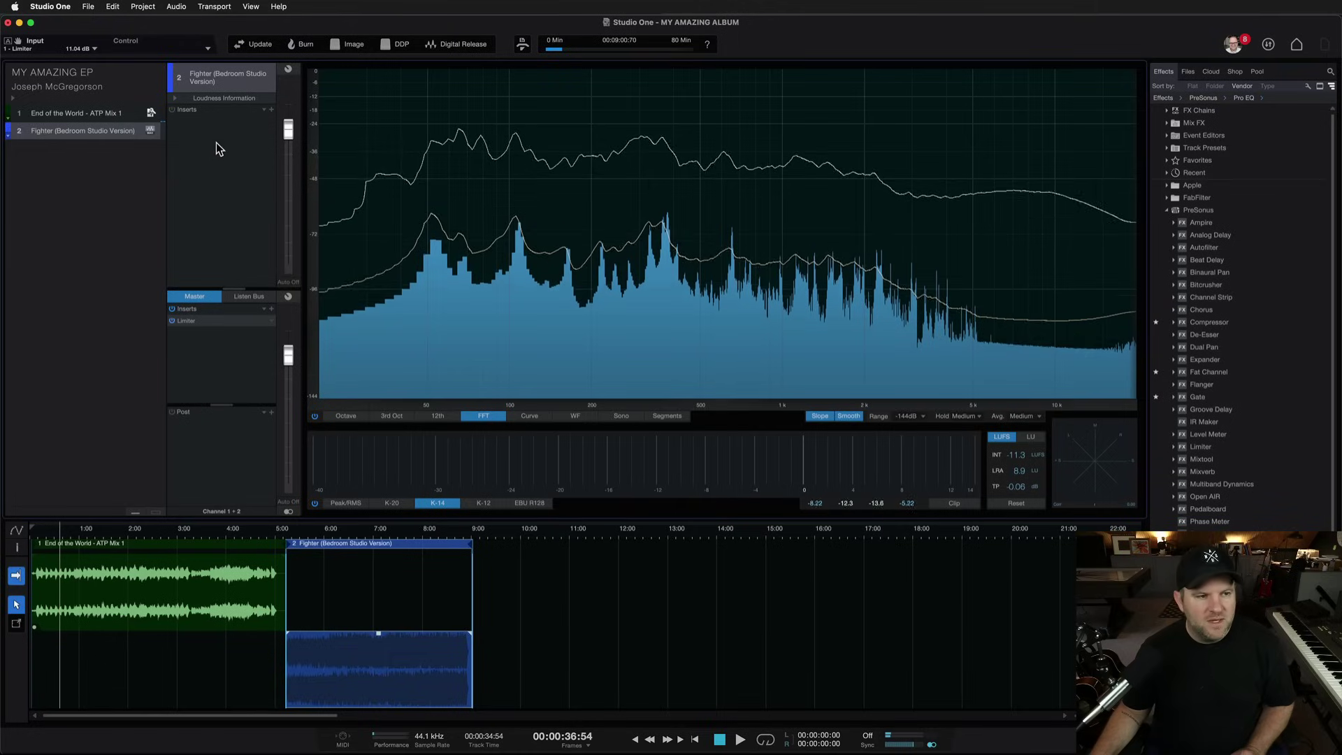
Measure Fighter's loudness (-8.0 LUFS integrated, 3.6 LU range, -0.33 dB true peak) and play it.
left_click(146, 606)
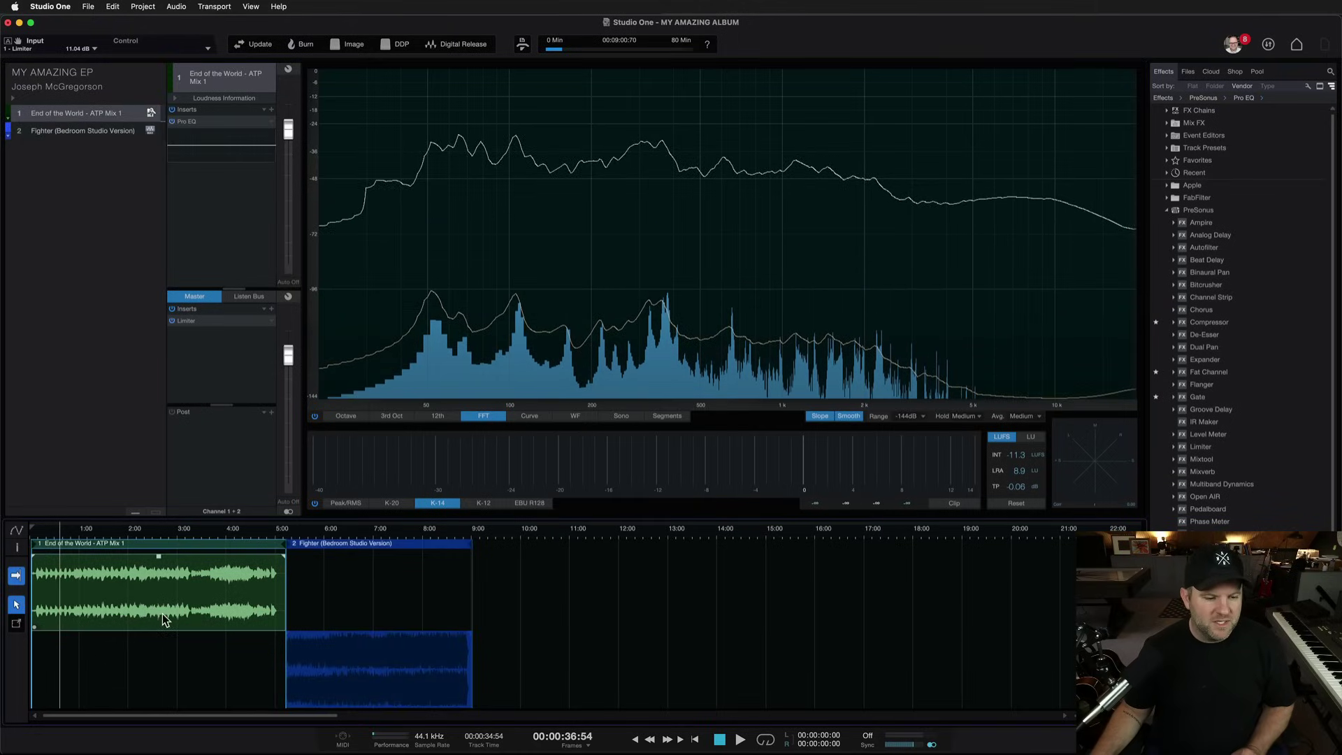
left_click(308, 666)
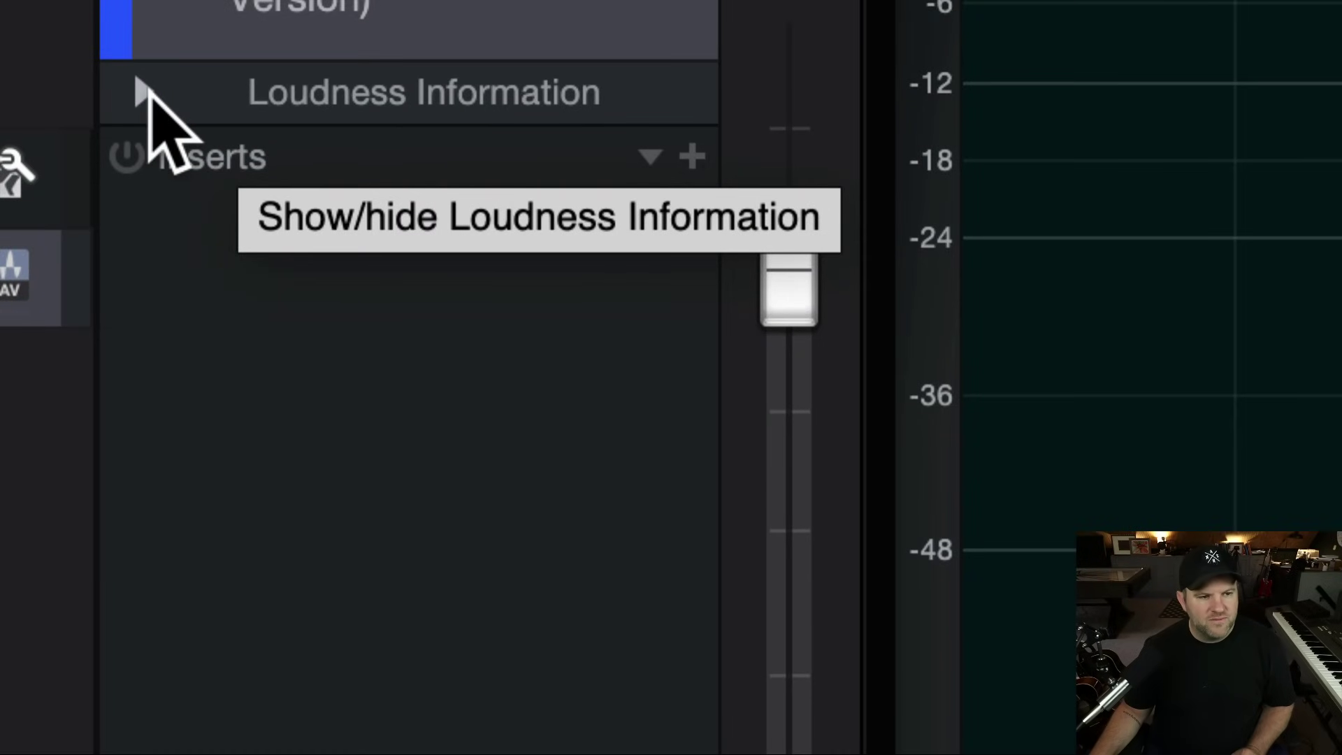
left_click(145, 93)
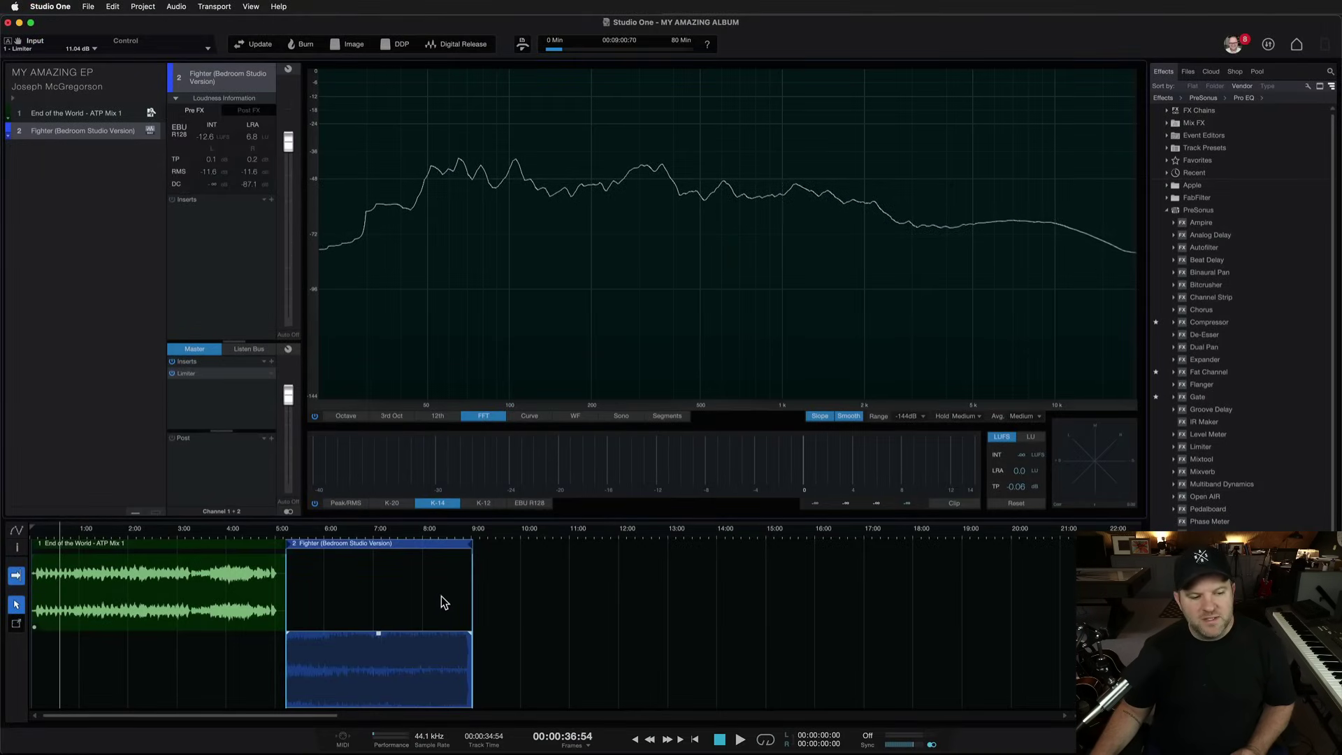
key("space")
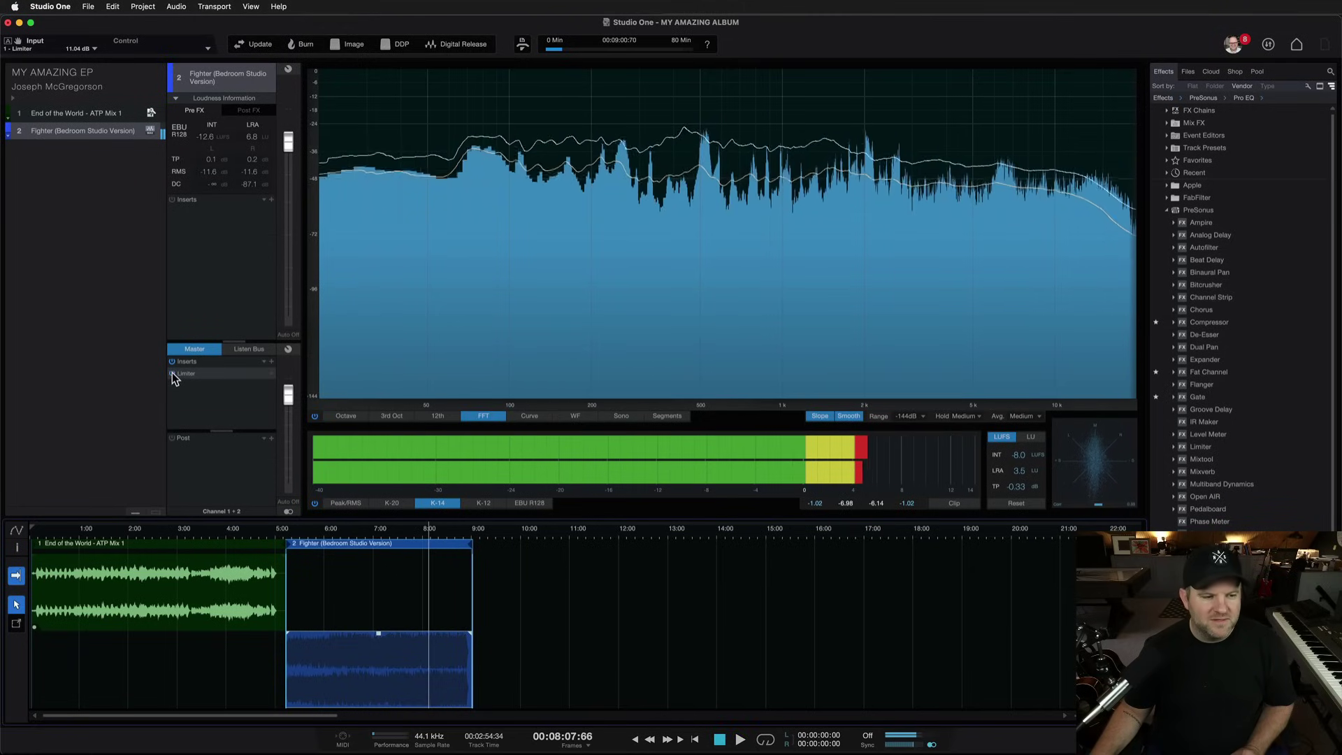
key("space")
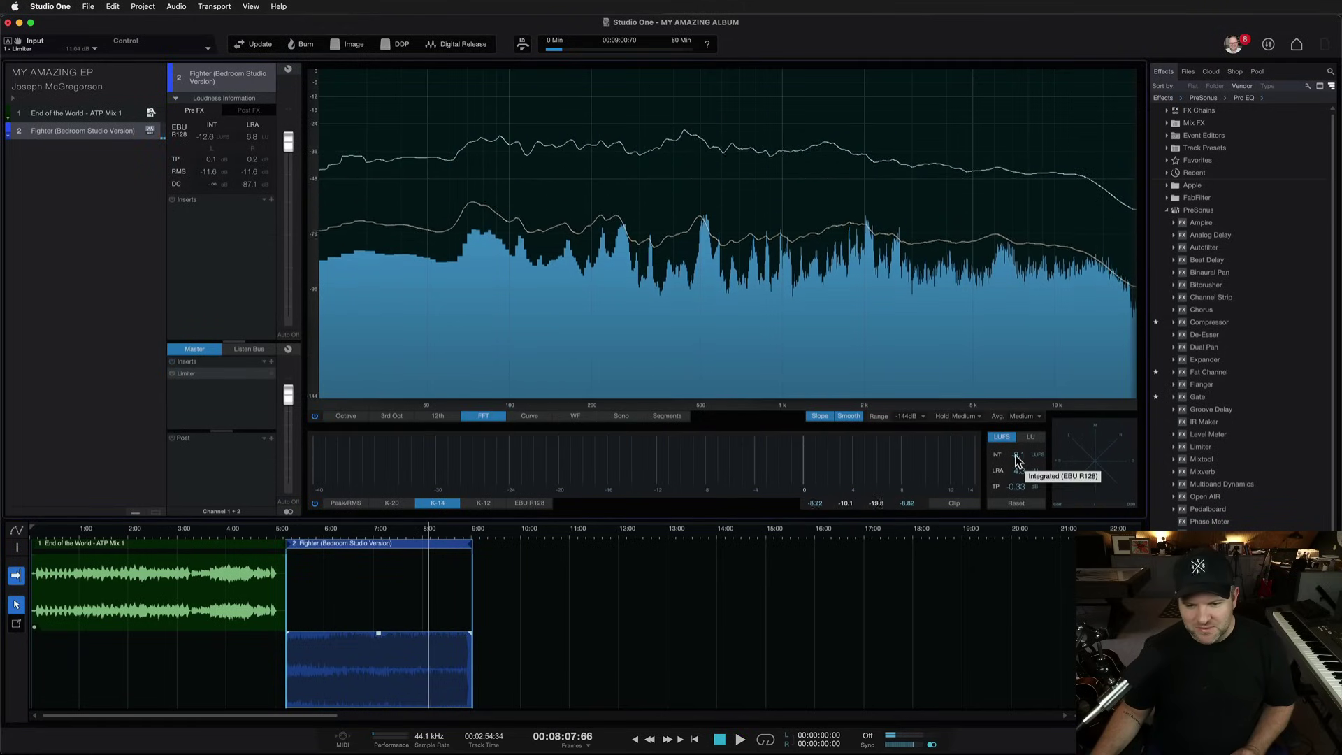
key("space")
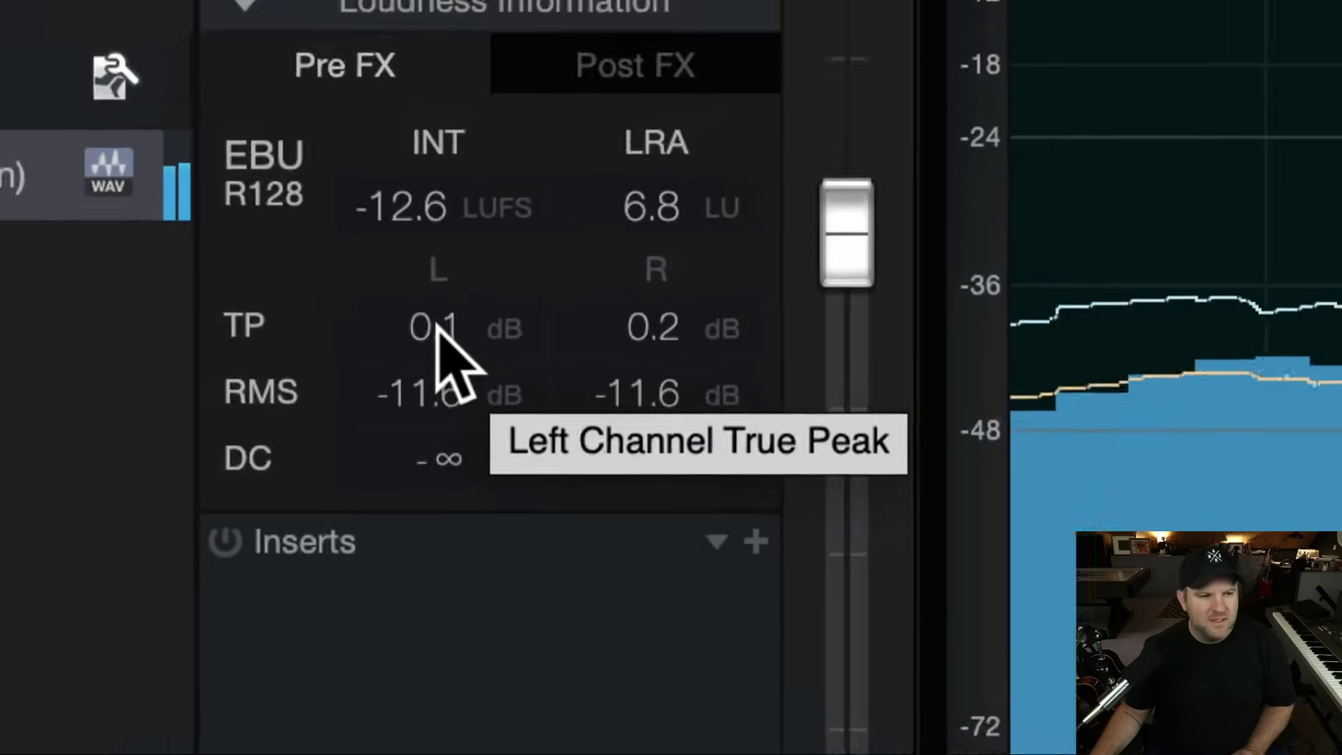
left_click(606, 73)
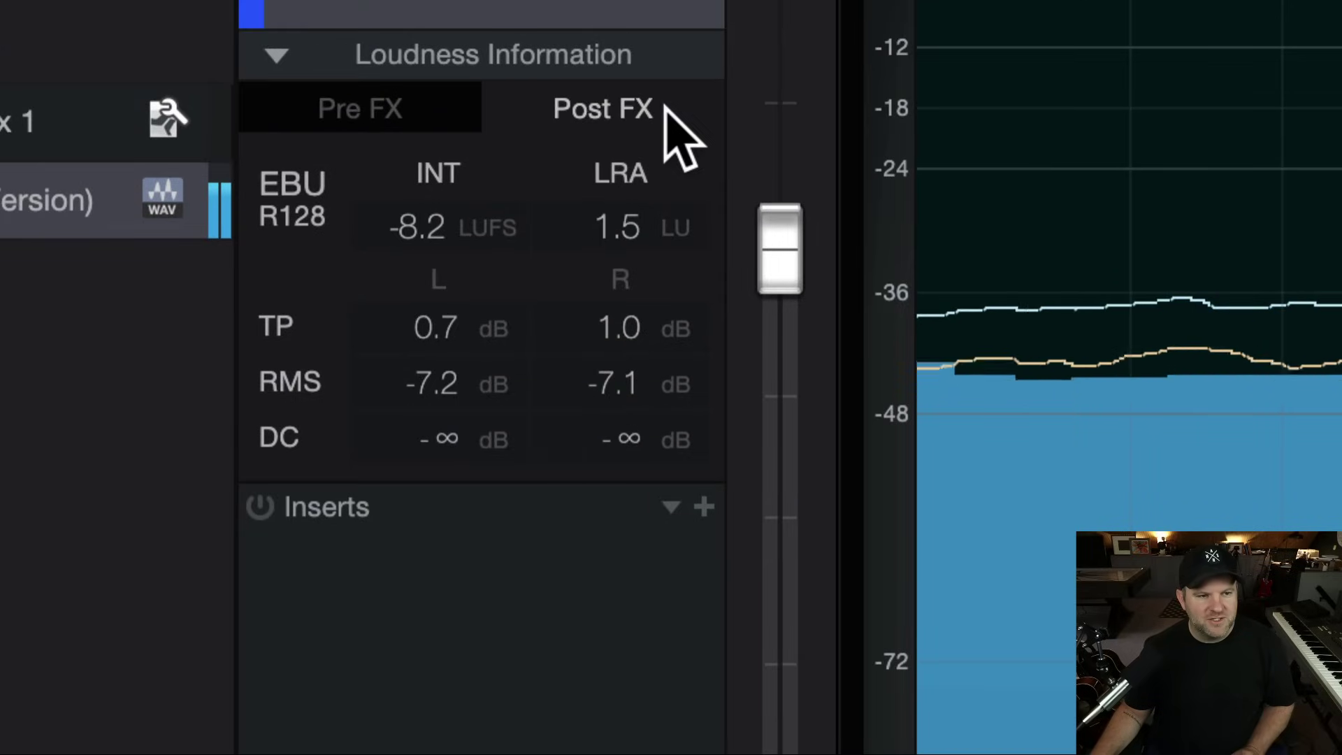
left_click(350, 111)
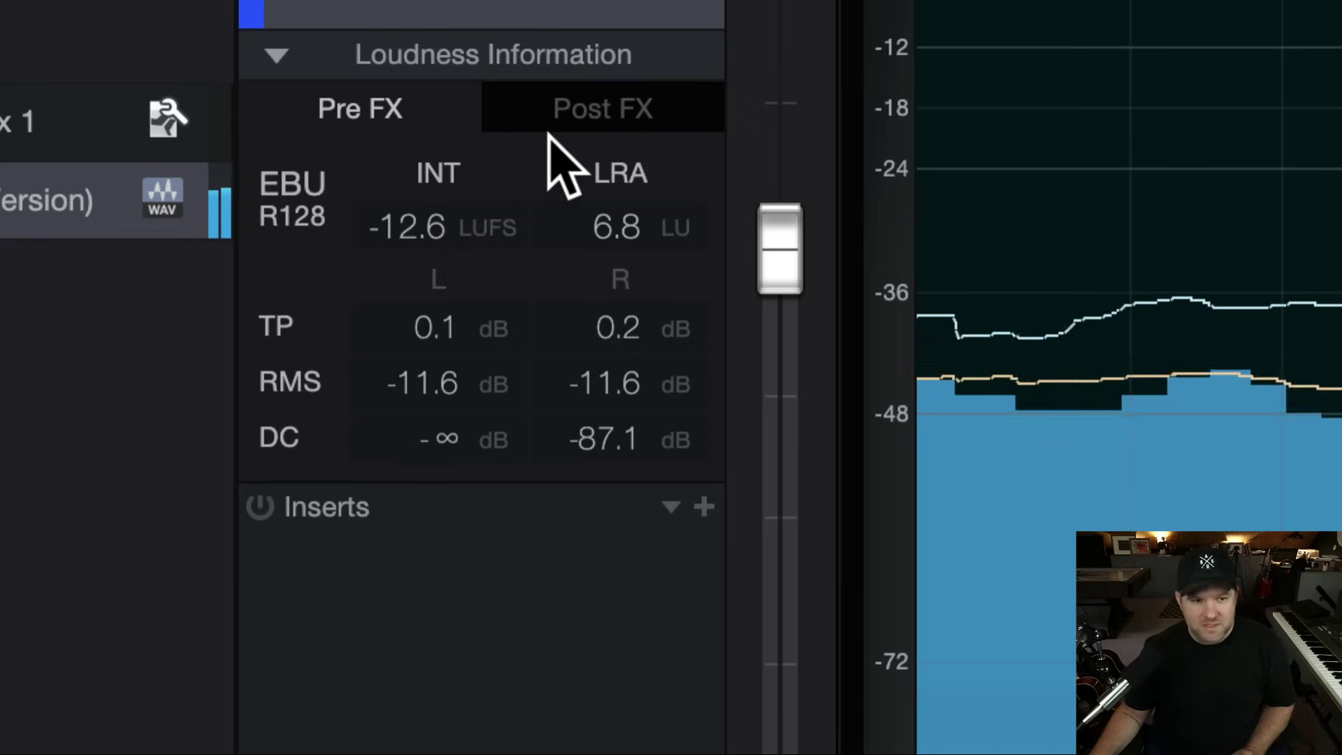
left_click(568, 112)
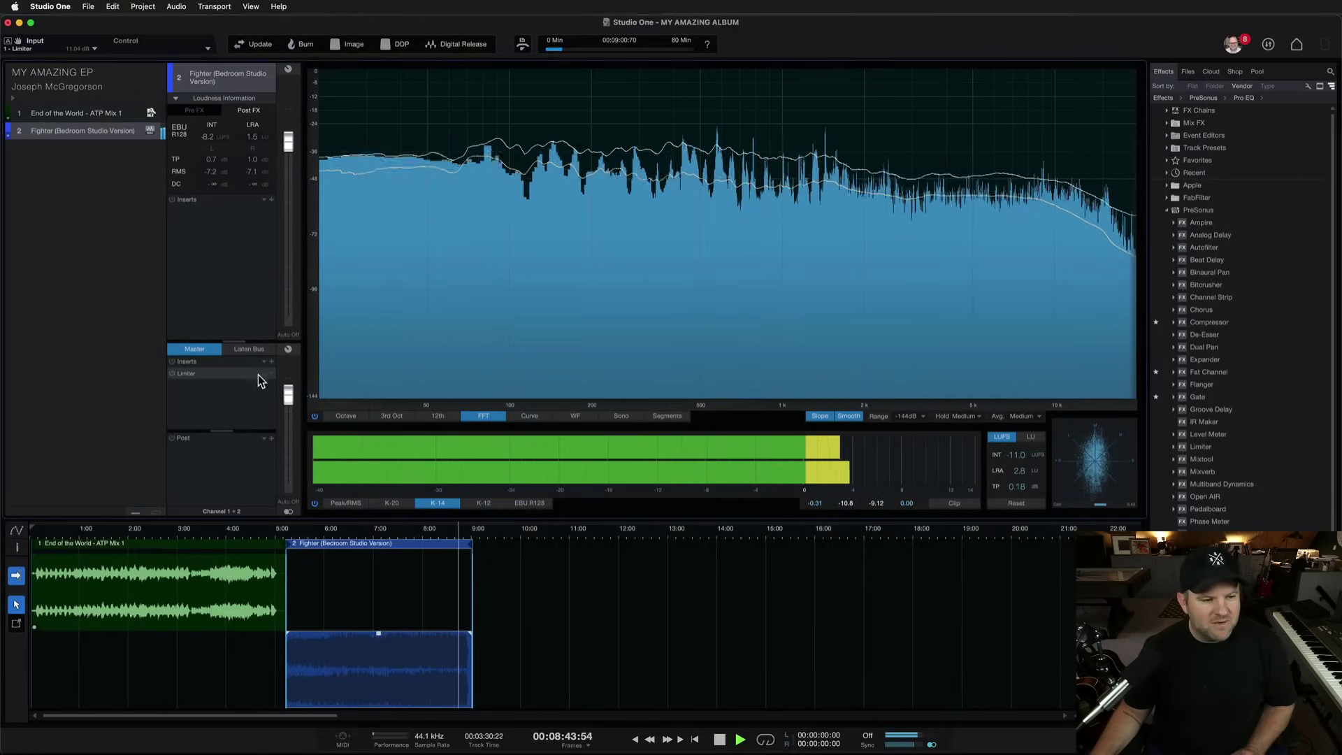
left_click(199, 110)
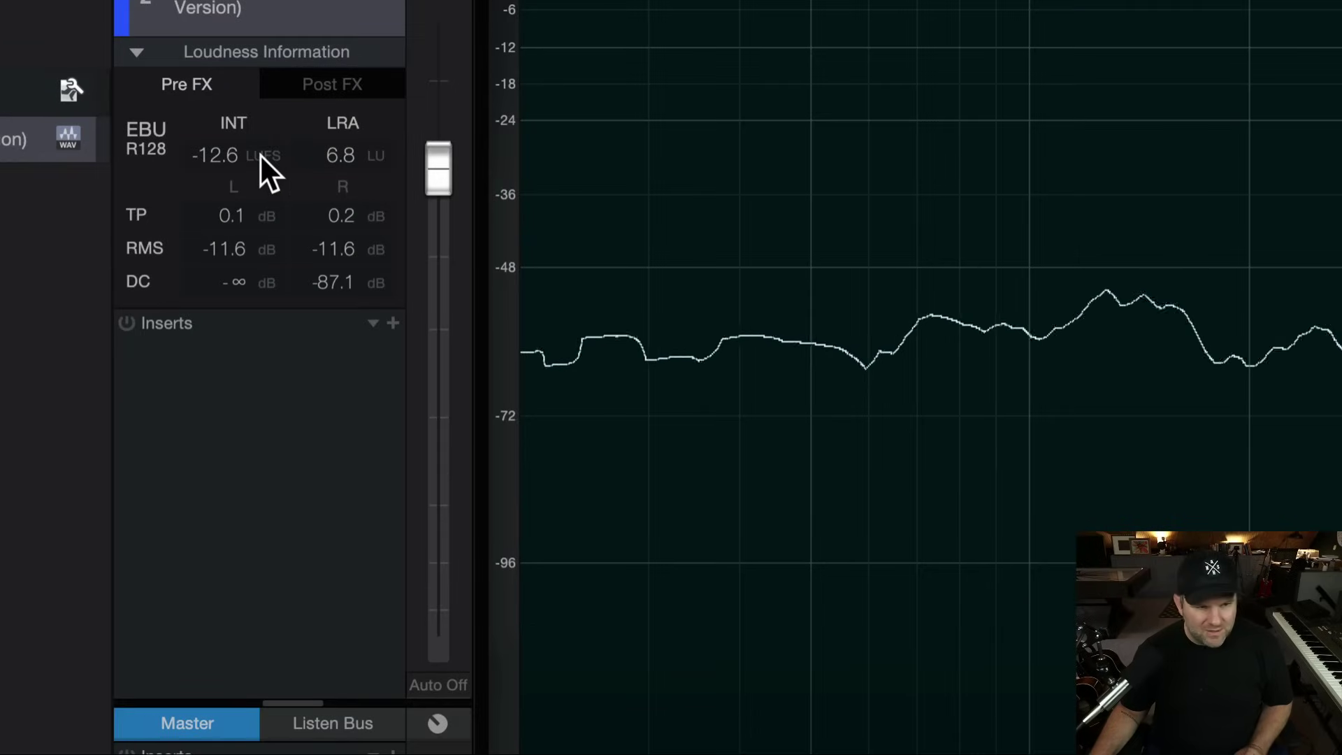
left_click(320, 84)
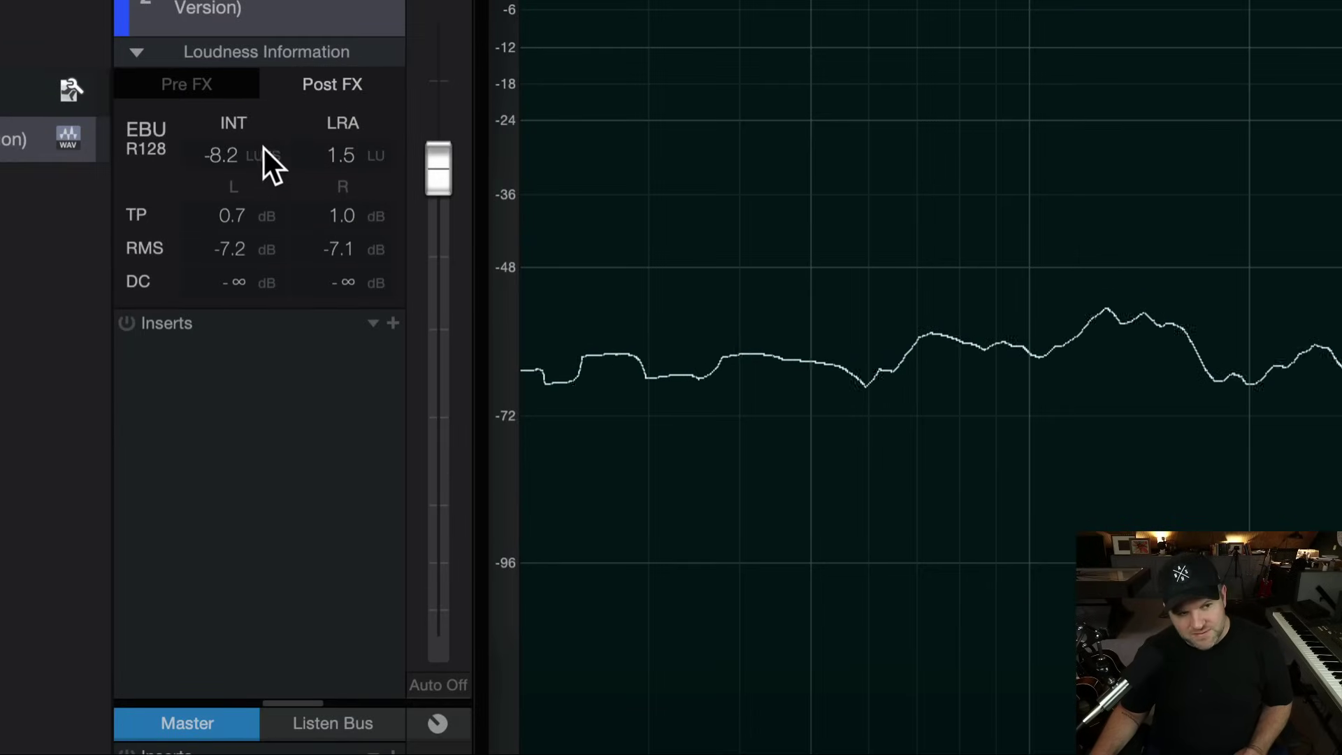
left_click(229, 86)
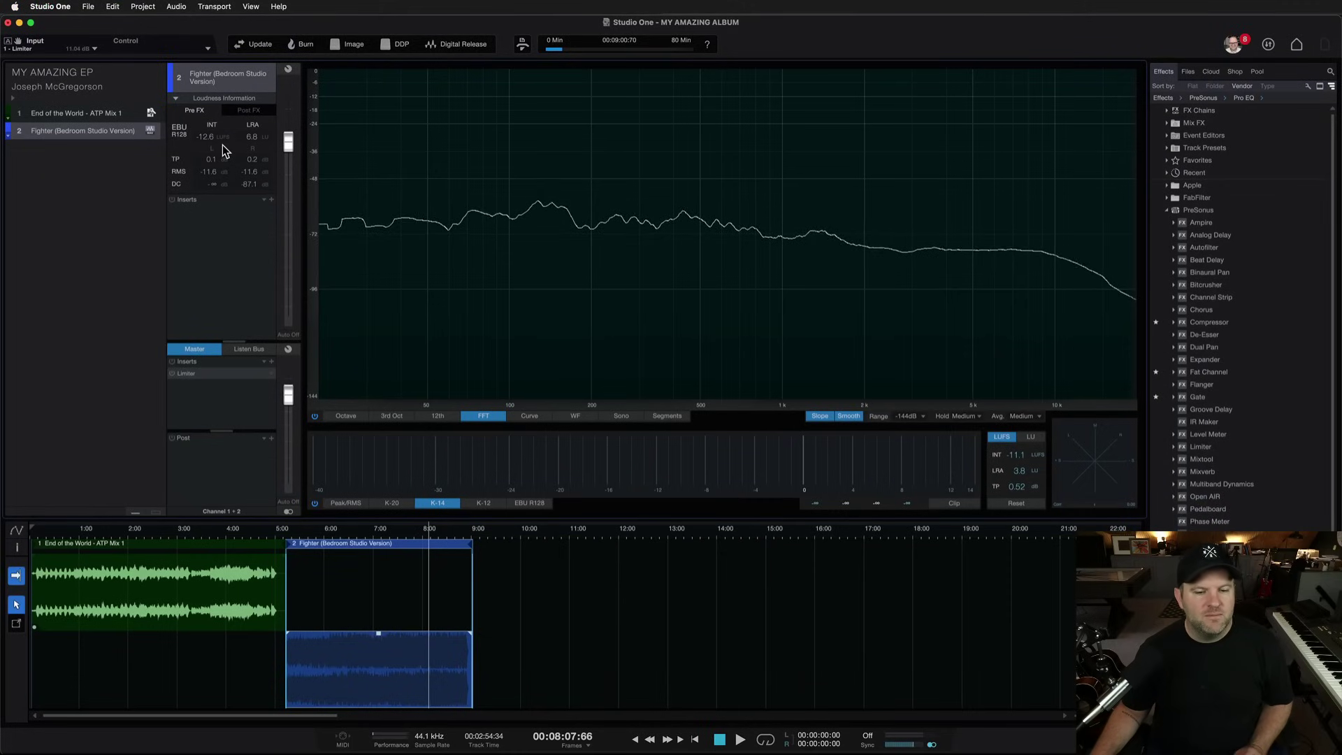